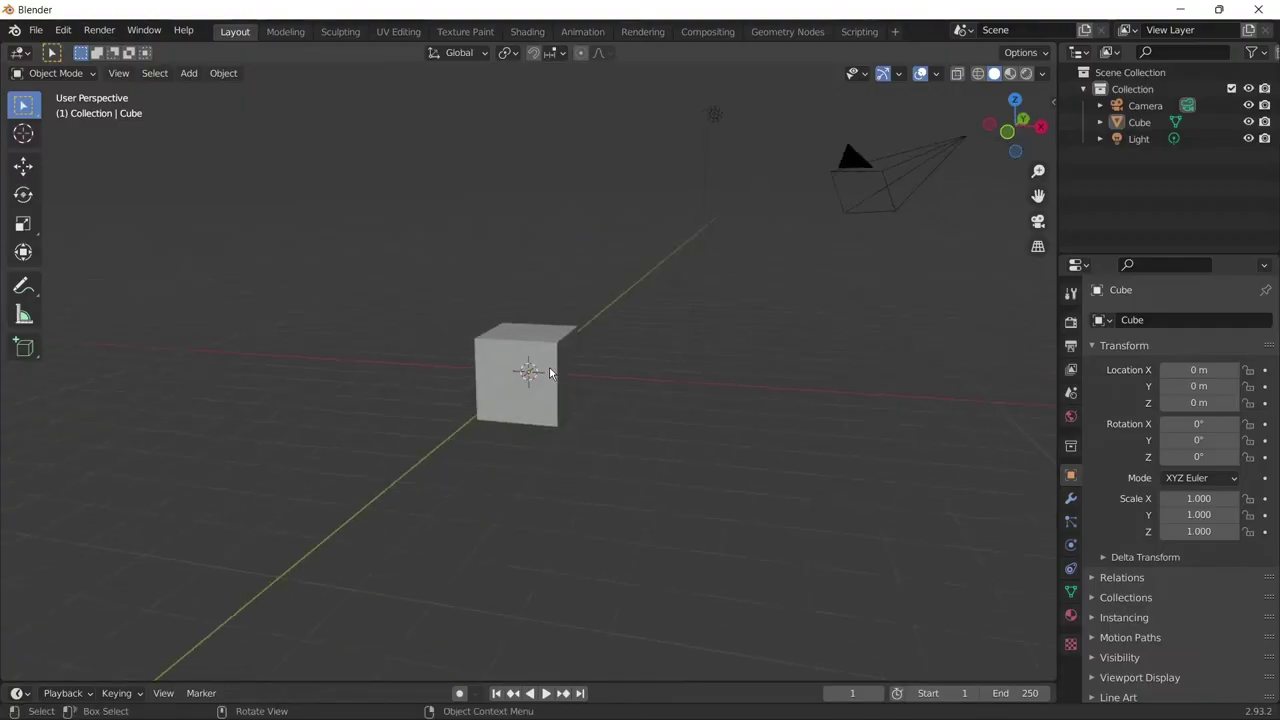
# Step: Select Blender's default Cube object in the viewport
pyautogui.click(542, 382)
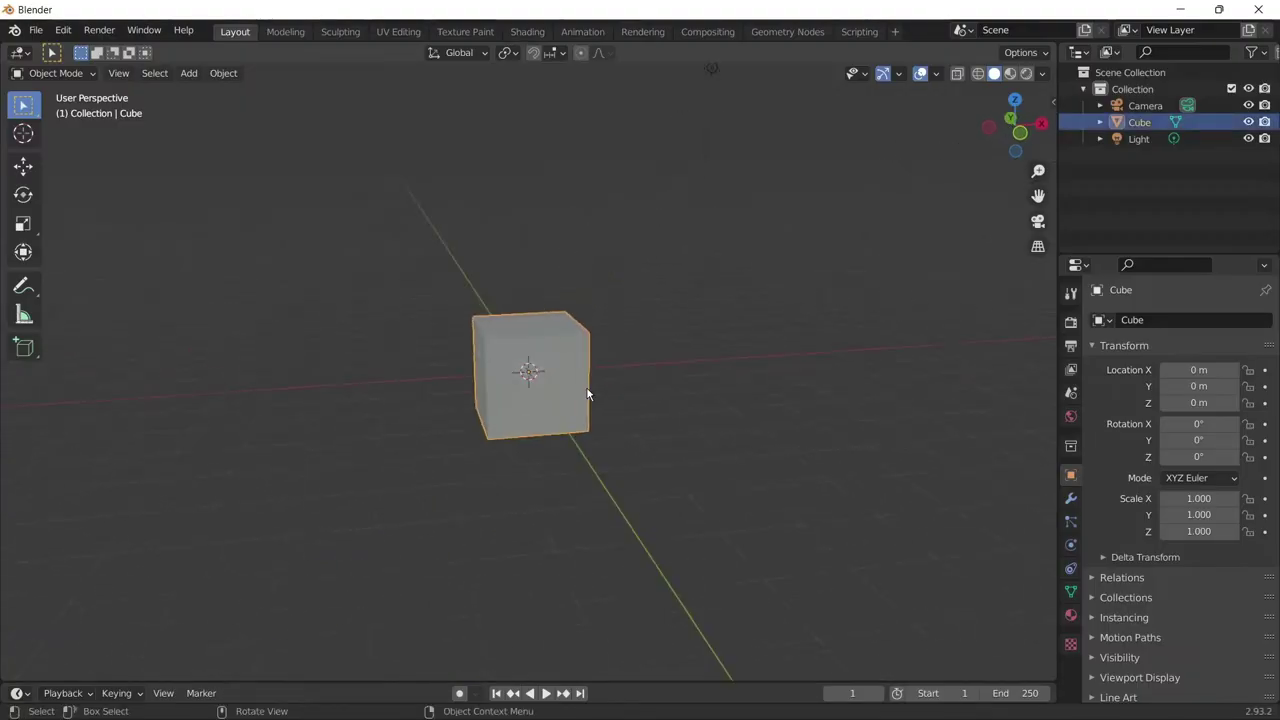
# Step: Add a Subdivision Surface modifier with viewport level 3 to the cube and enter Edit Mode
pyautogui.click(1071, 499)
pyautogui.click(1180, 320)
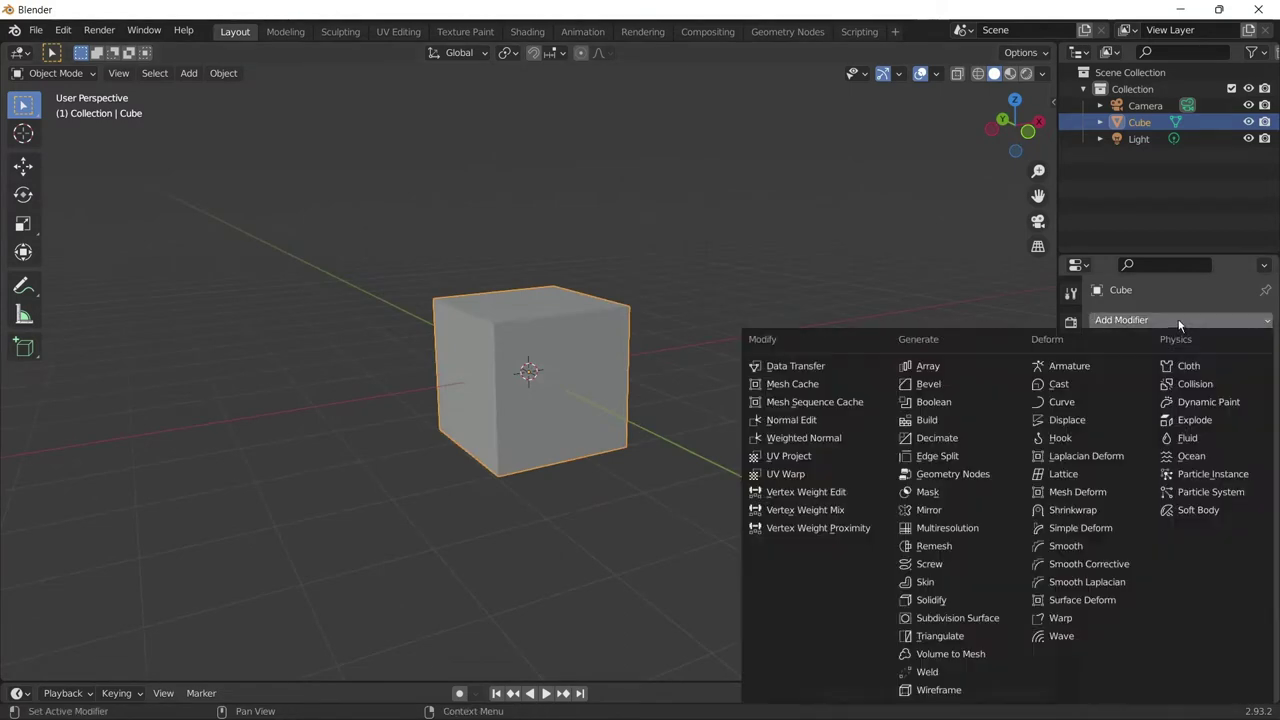
pyautogui.click(945, 618)
pyautogui.scroll(4, 659, 491)
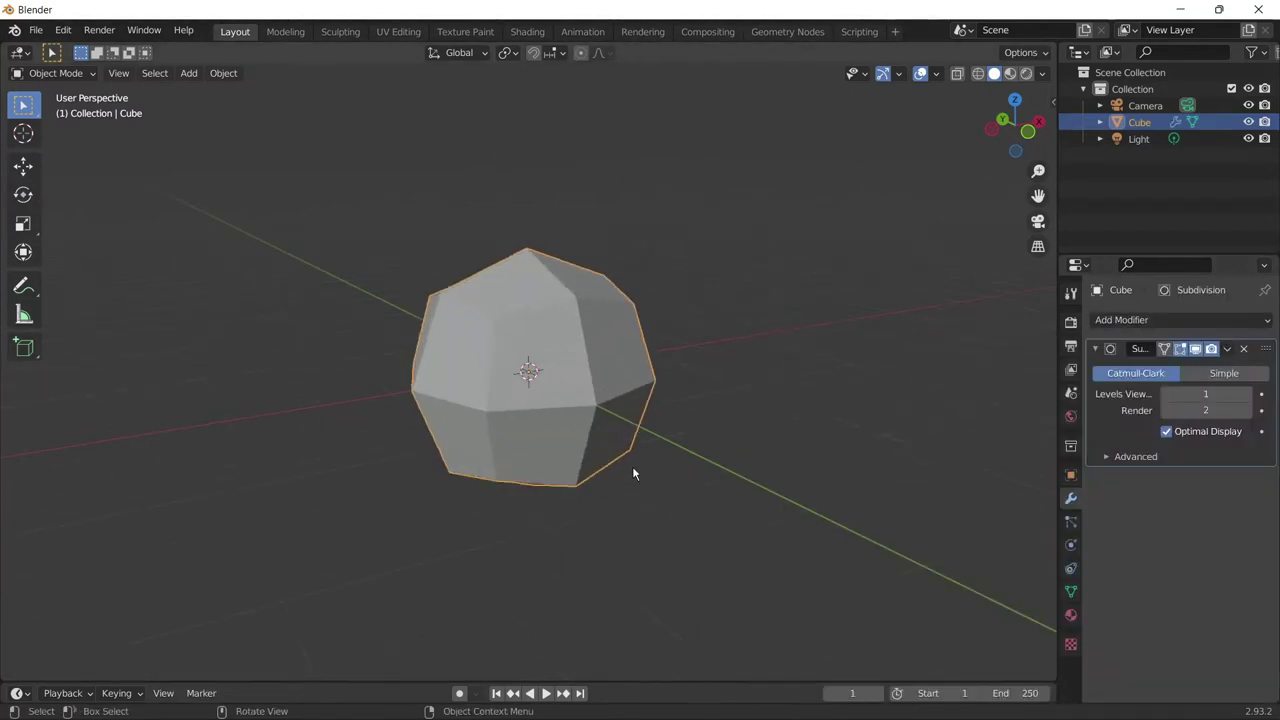
pyautogui.click(1248, 394)
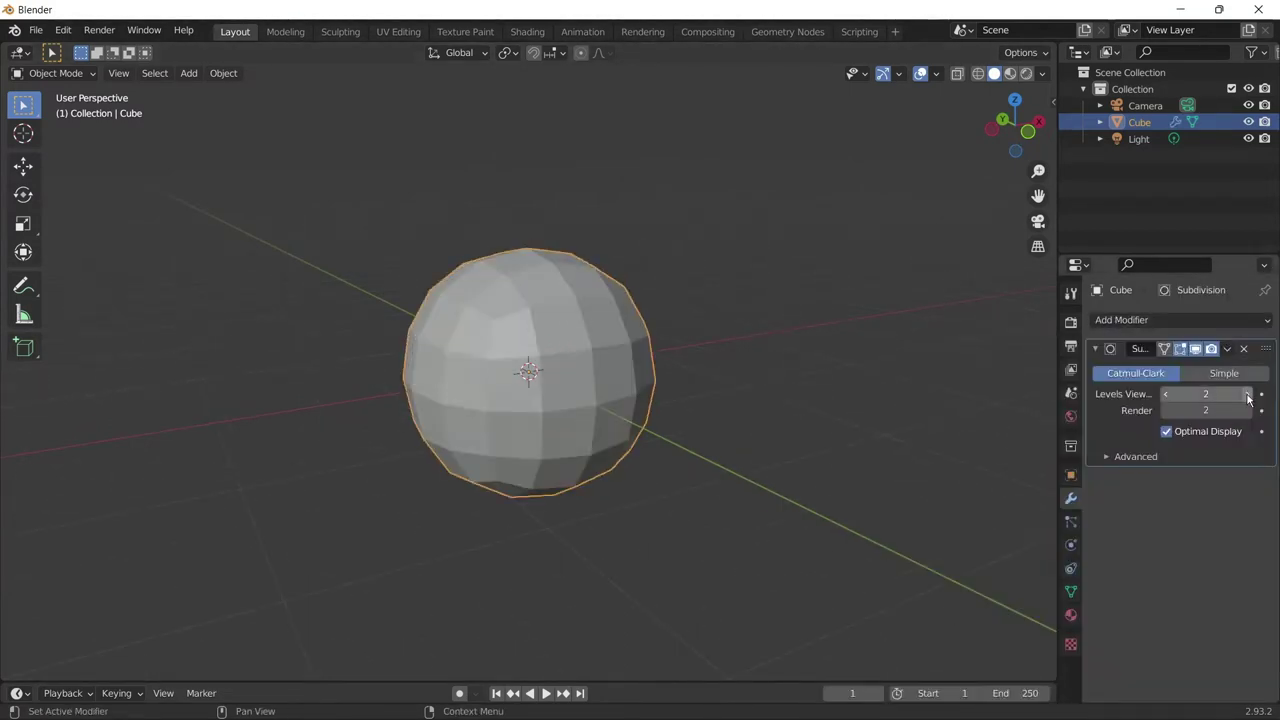
pyautogui.click(1248, 394)
pyautogui.moveTo(600, 400)
pyautogui.mouseDown(button='middle')
pyautogui.moveTo(635, 427)
pyautogui.moveTo(593, 351)
pyautogui.mouseUp(button='middle')
pyautogui.press('Tab')
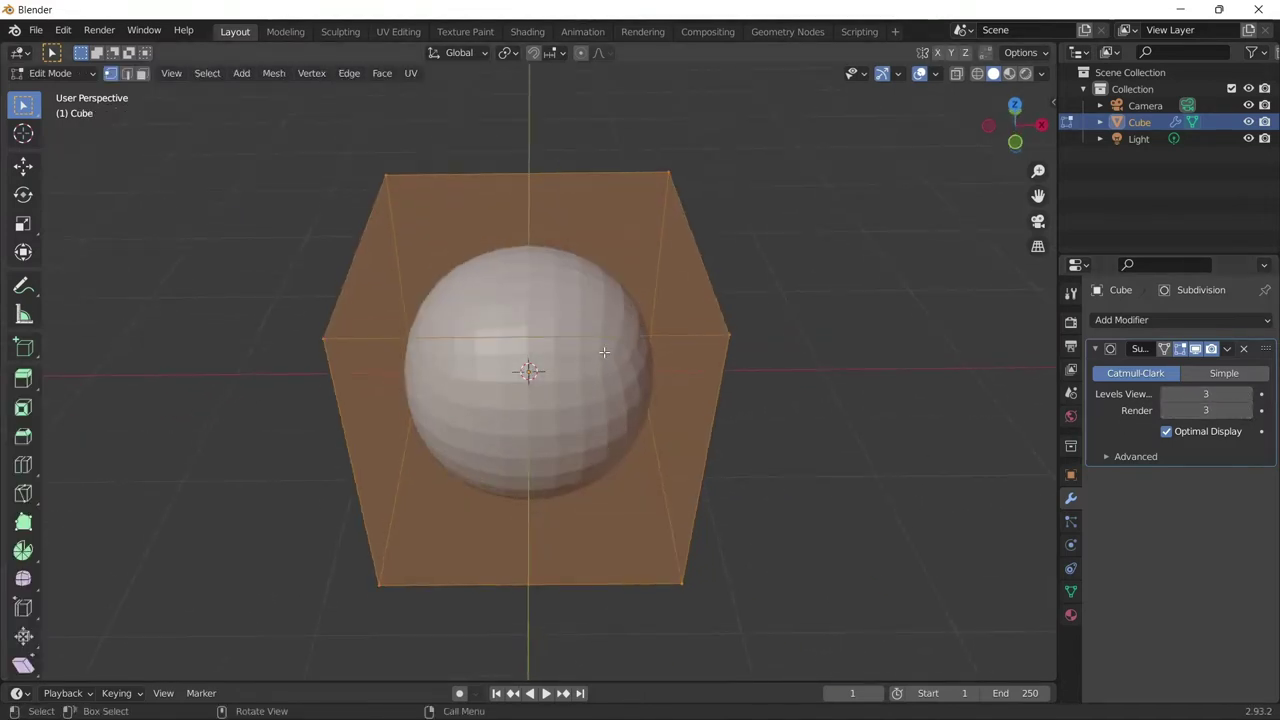
# Step: Inset the cube's top face in face select mode
pyautogui.press('3')
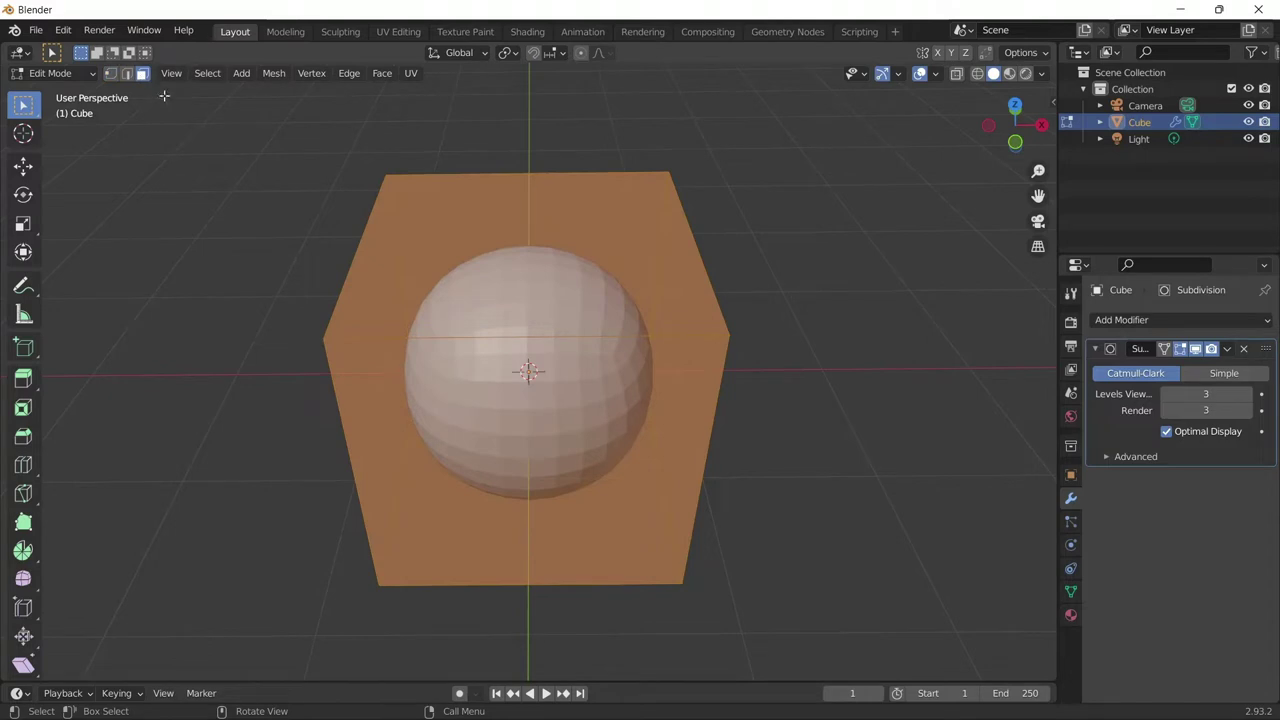
pyautogui.click(591, 271)
pyautogui.press('i')
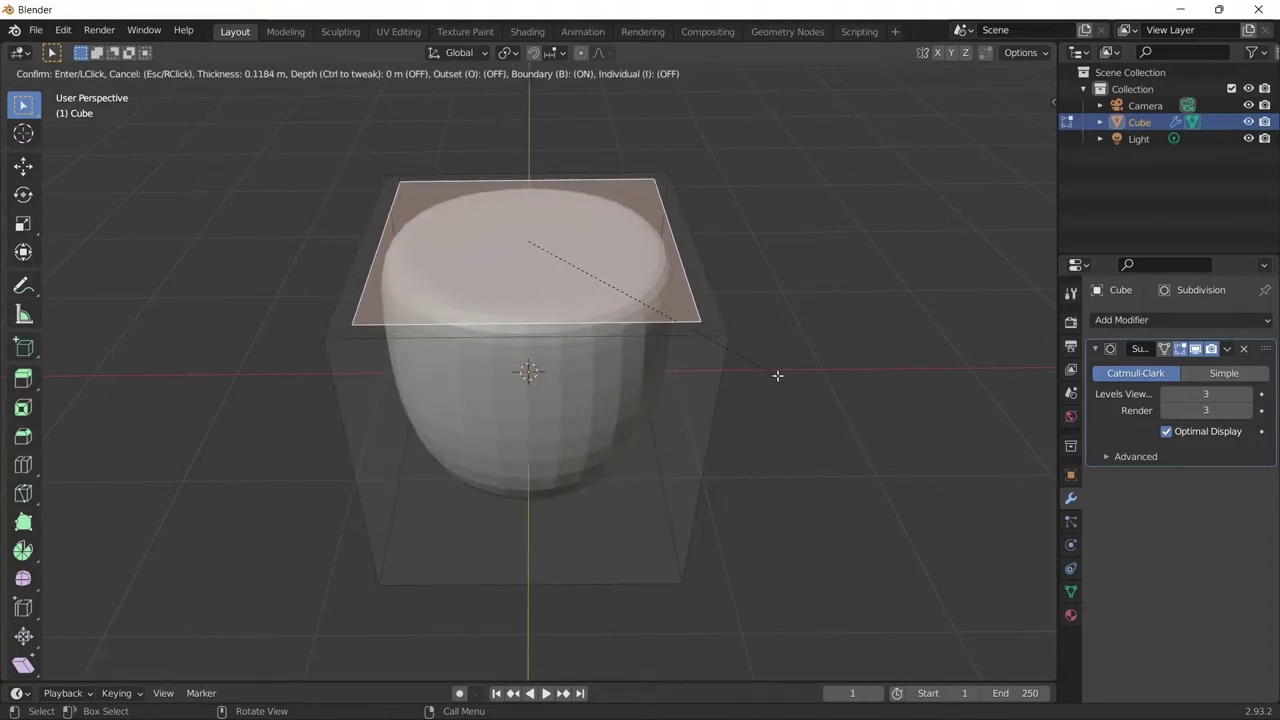
pyautogui.click(777, 375)
# Step: Extrude the inset top face down about 1.07 m into a cup, then begin insetting the bottom face
pyautogui.moveTo(777, 375)
pyautogui.mouseDown(button='middle')
pyautogui.moveTo(760, 397)
pyautogui.moveTo(737, 377)
pyautogui.mouseUp(button='middle')
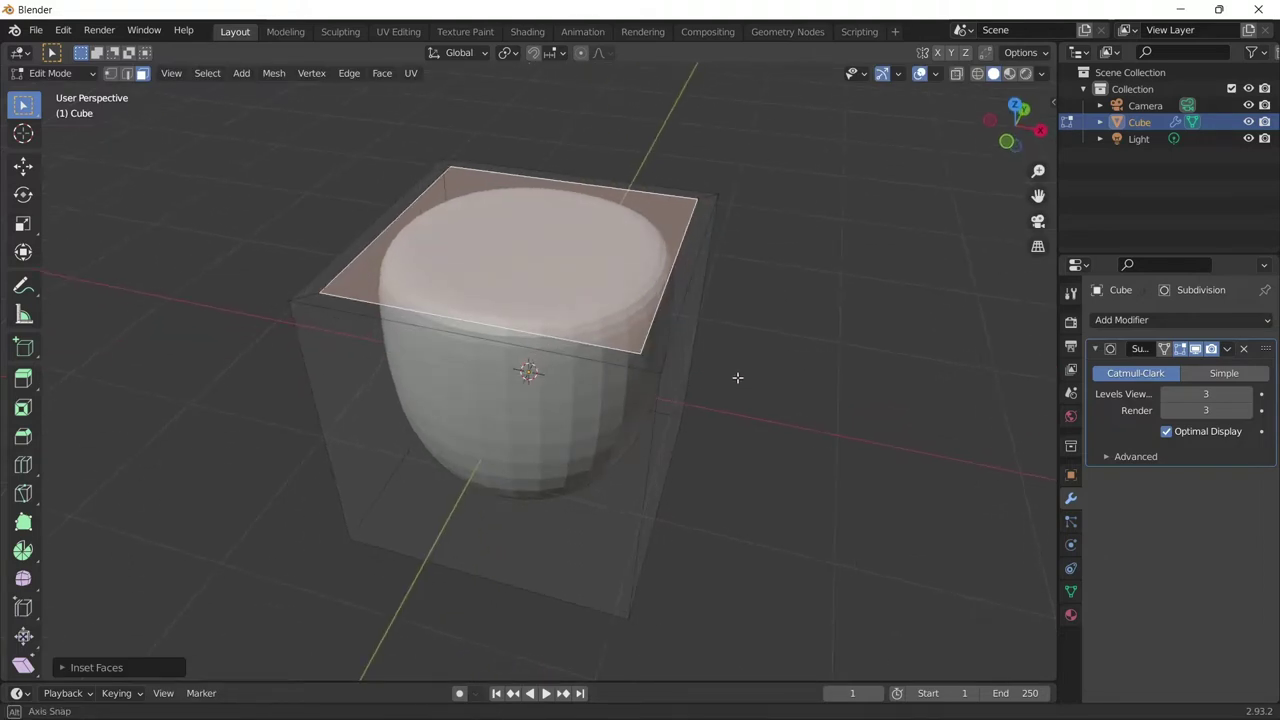
pyautogui.rightClick(572, 270)
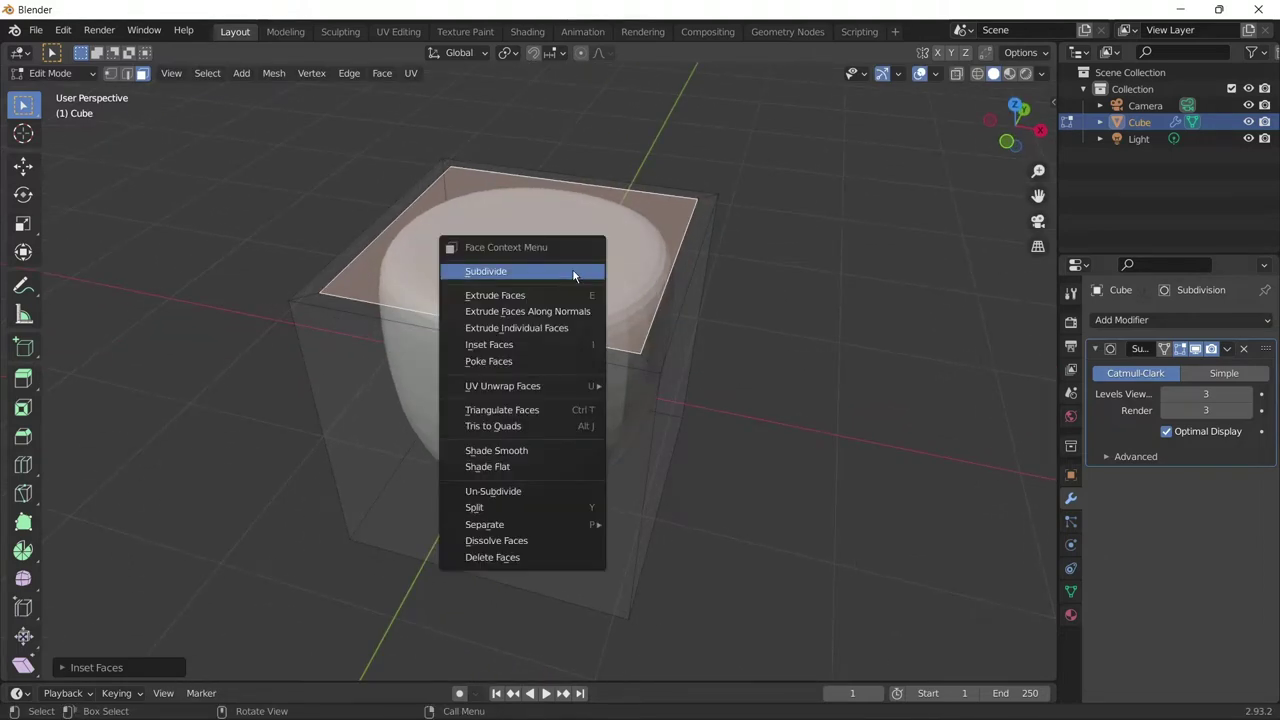
pyautogui.click(566, 295)
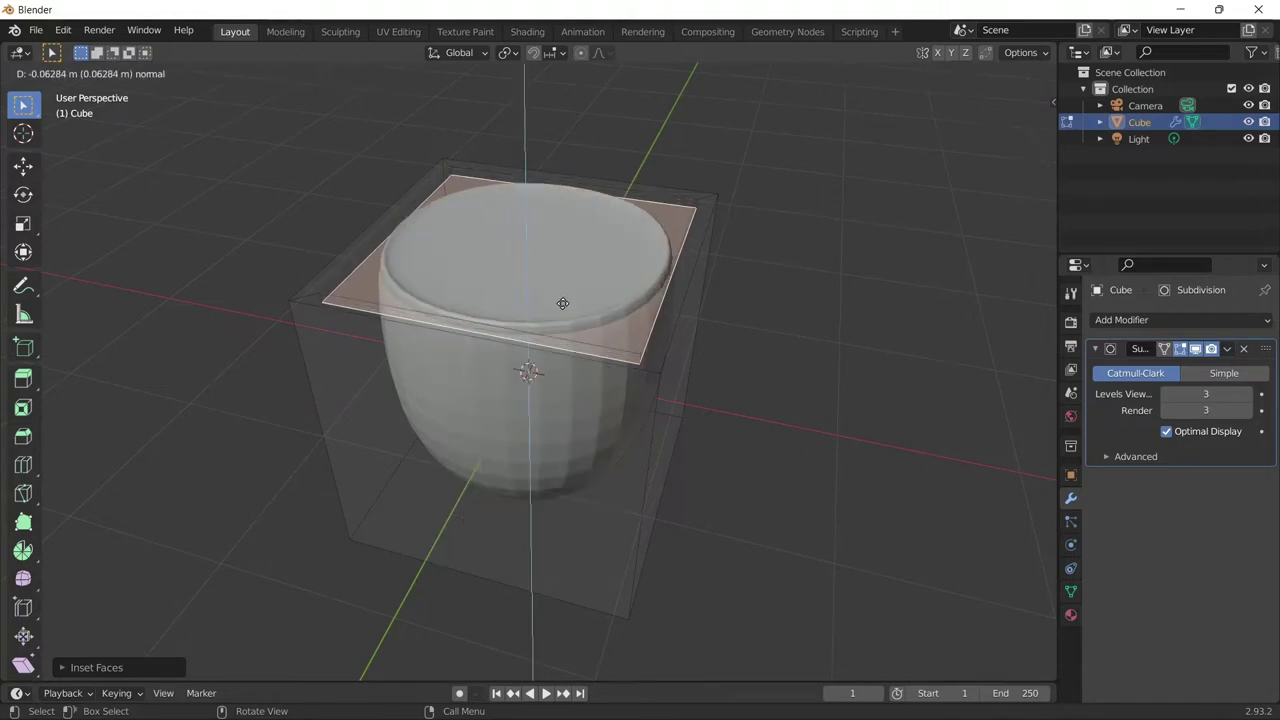
pyautogui.click(570, 440)
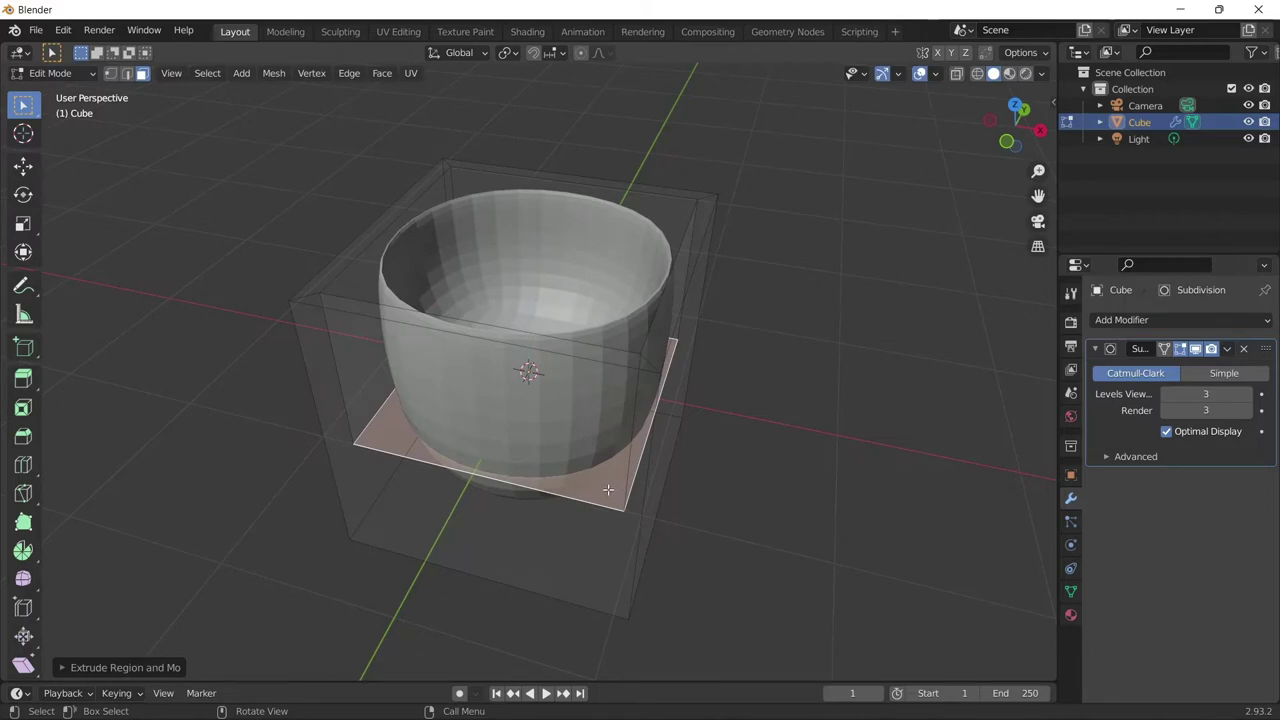
pyautogui.press('i')
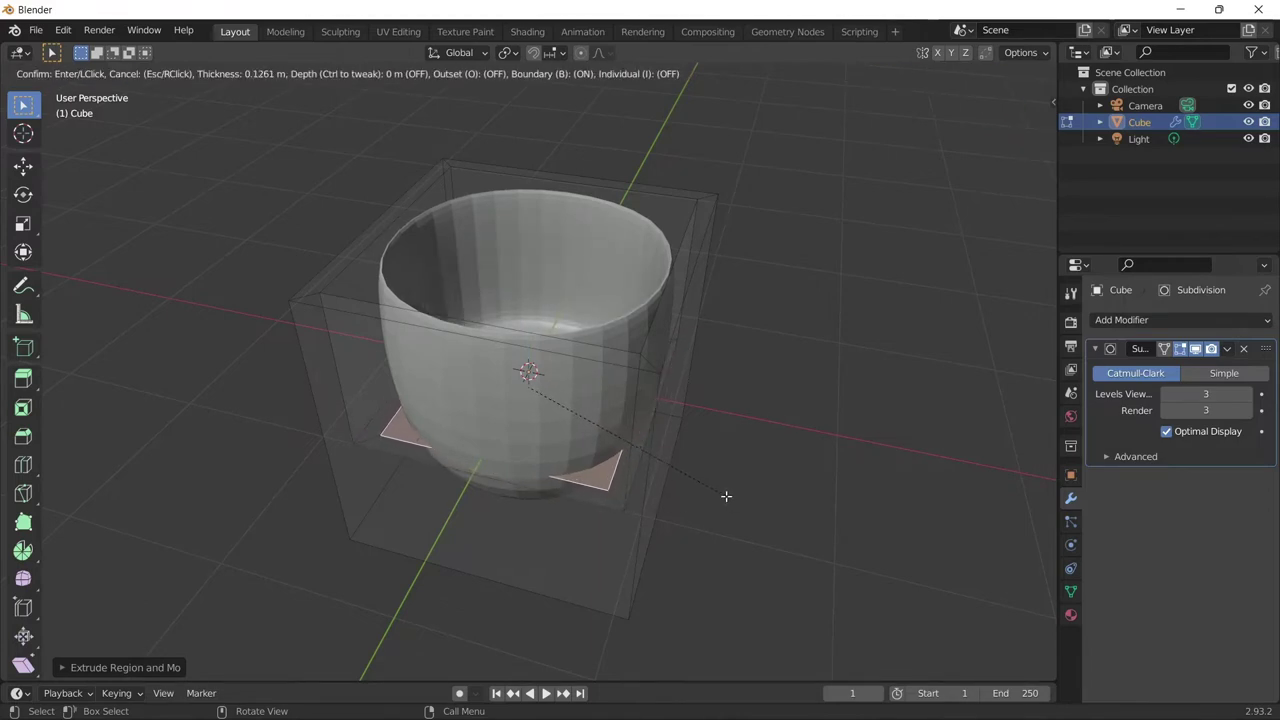
# Step: Finish the bottom inset, grow the selection, and lower the base faces along Z
pyautogui.click(727, 498)
pyautogui.moveTo(727, 498)
pyautogui.mouseDown(button='middle')
pyautogui.moveTo(694, 471)
pyautogui.moveTo(668, 384)
pyautogui.moveTo(651, 414)
pyautogui.mouseUp(button='middle')
pyautogui.press('ctrl+KP_Add')
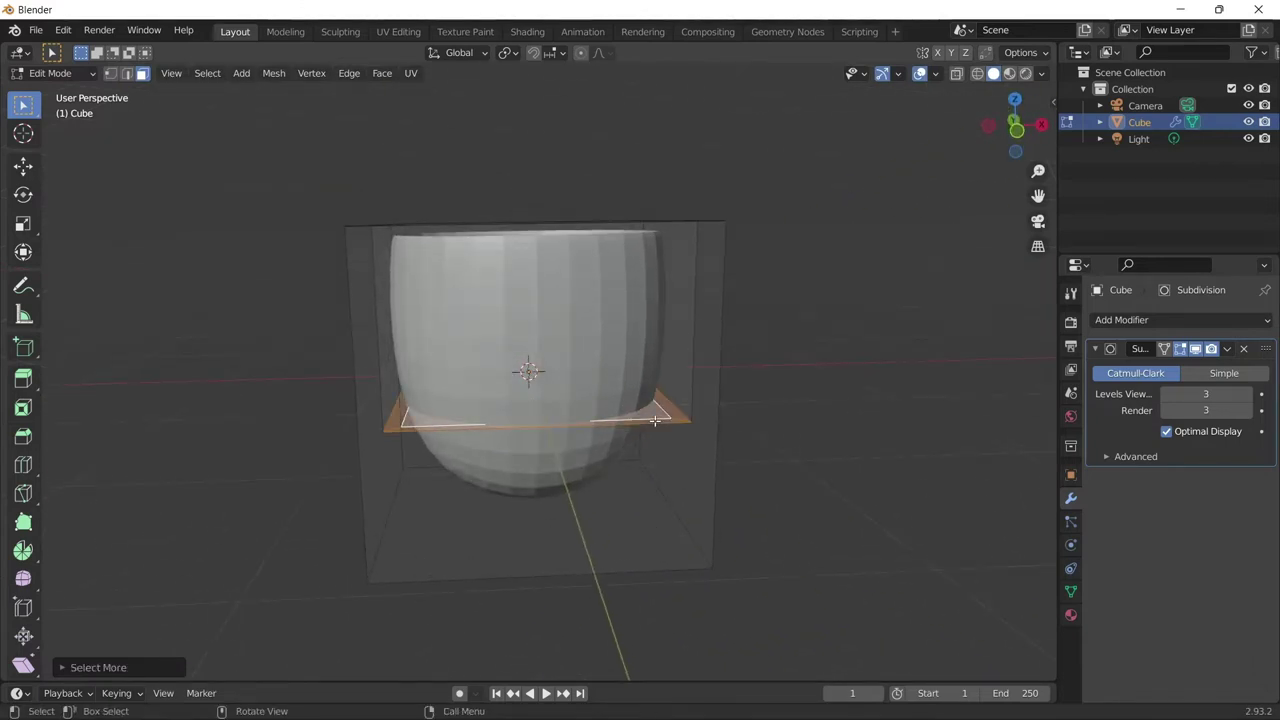
pyautogui.press('g')
pyautogui.press('z')
pyautogui.click(655, 436)
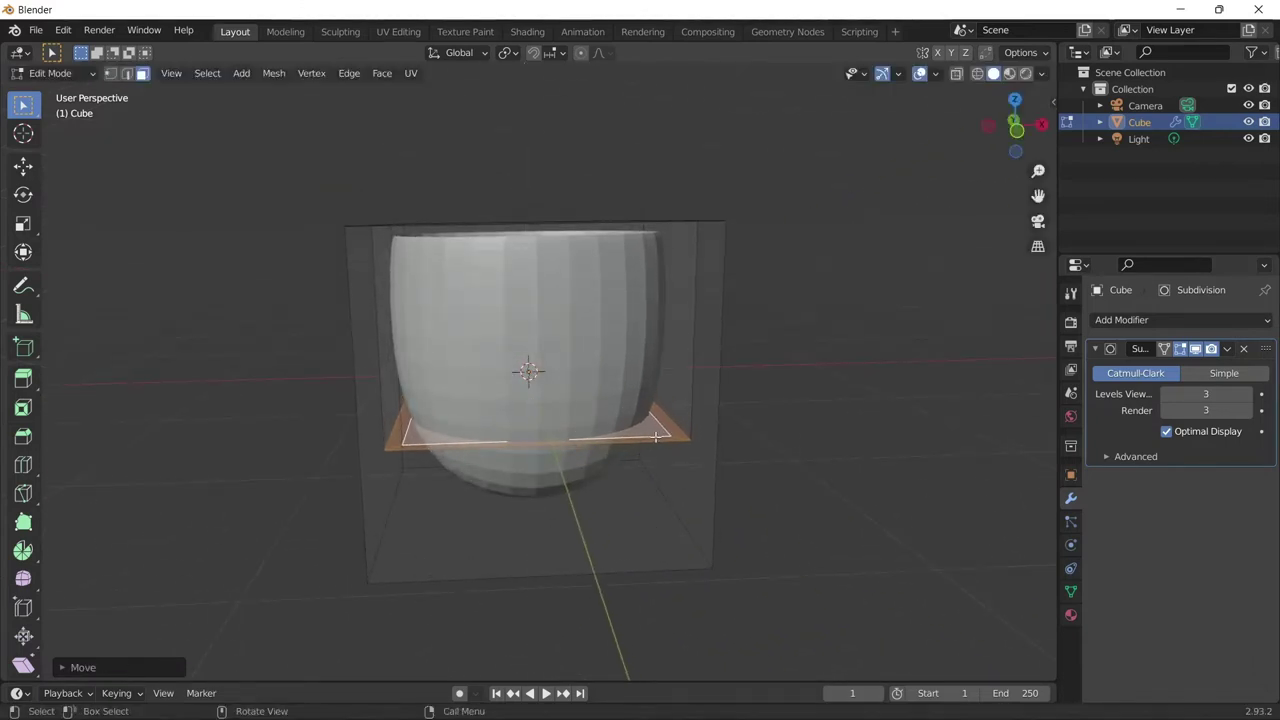
# Step: Add an edge loop near the cup's base
pyautogui.hotkey('ctrl', 'r')
pyautogui.click(711, 514)
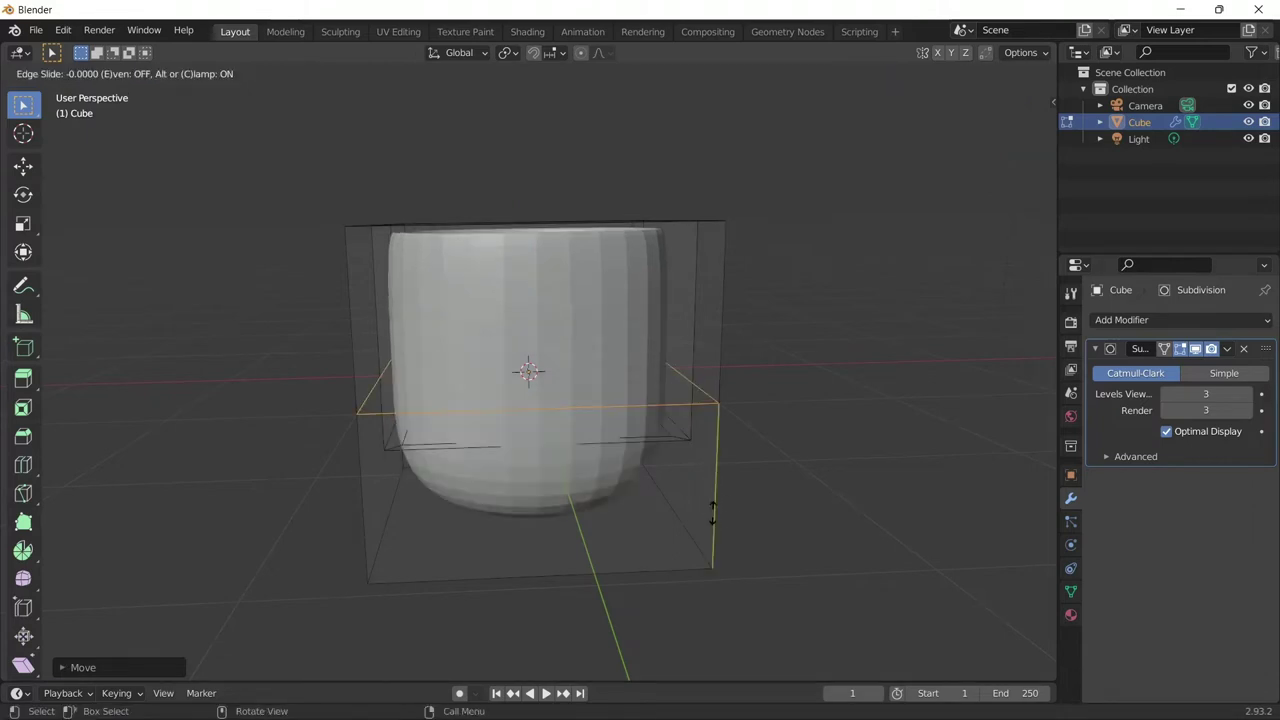
pyautogui.click(736, 660)
pyautogui.moveTo(757, 577)
pyautogui.mouseDown(button='middle')
pyautogui.moveTo(703, 519)
pyautogui.moveTo(746, 437)
pyautogui.moveTo(729, 514)
pyautogui.moveTo(654, 451)
pyautogui.mouseUp(button='middle')
pyautogui.press('KP_1')
pyautogui.moveTo(584, 372); pyautogui.dragTo(632, 261, button='middle')
# Step: Slide the edge loop up to the rim and add another loop just below it
pyautogui.press('g')
pyautogui.press('g')
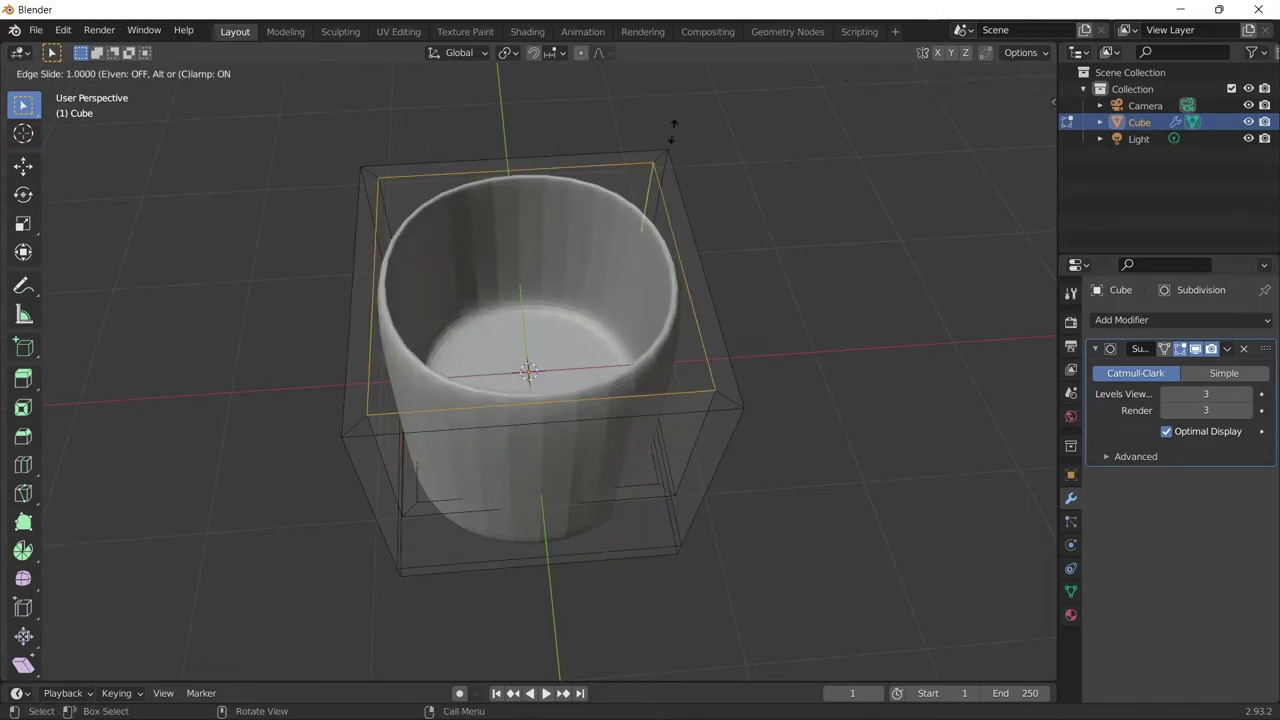
pyautogui.click(672, 133)
pyautogui.hotkey('ctrl', 'r')
pyautogui.click(716, 392)
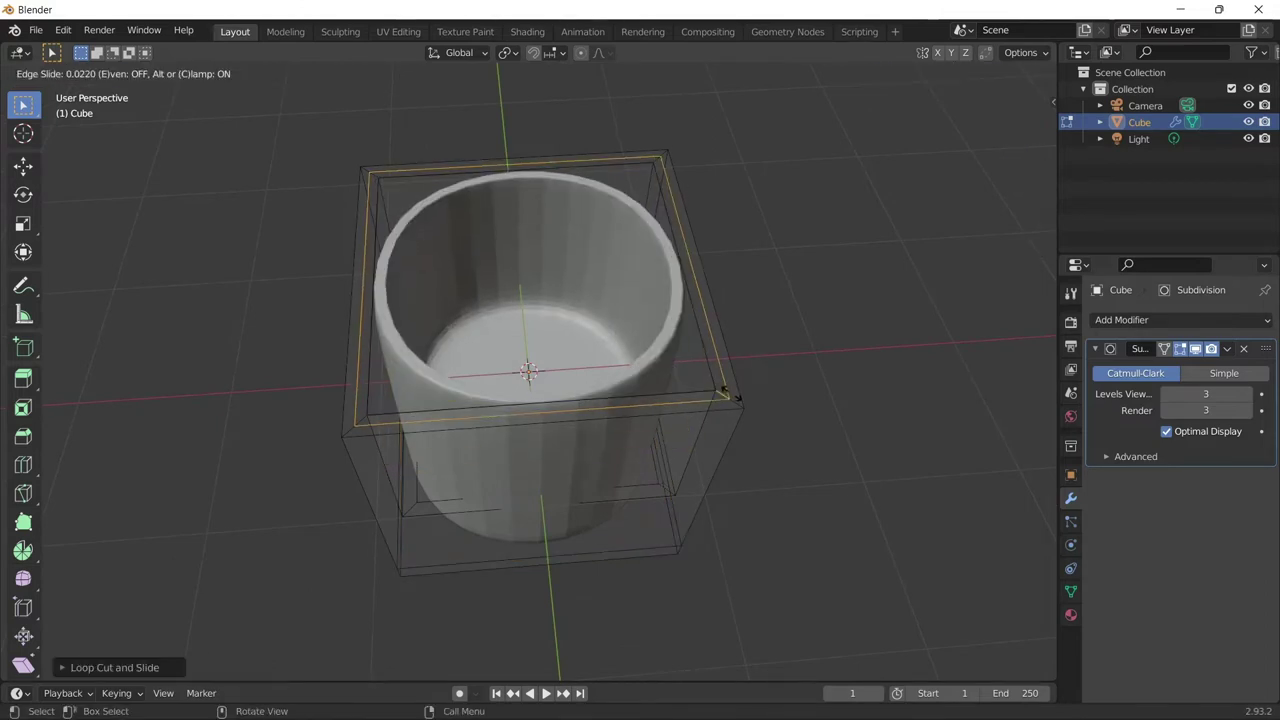
pyautogui.click(714, 376)
# Step: Add an edge loop around the cup's middle from the front orthographic view
pyautogui.press('Tab')
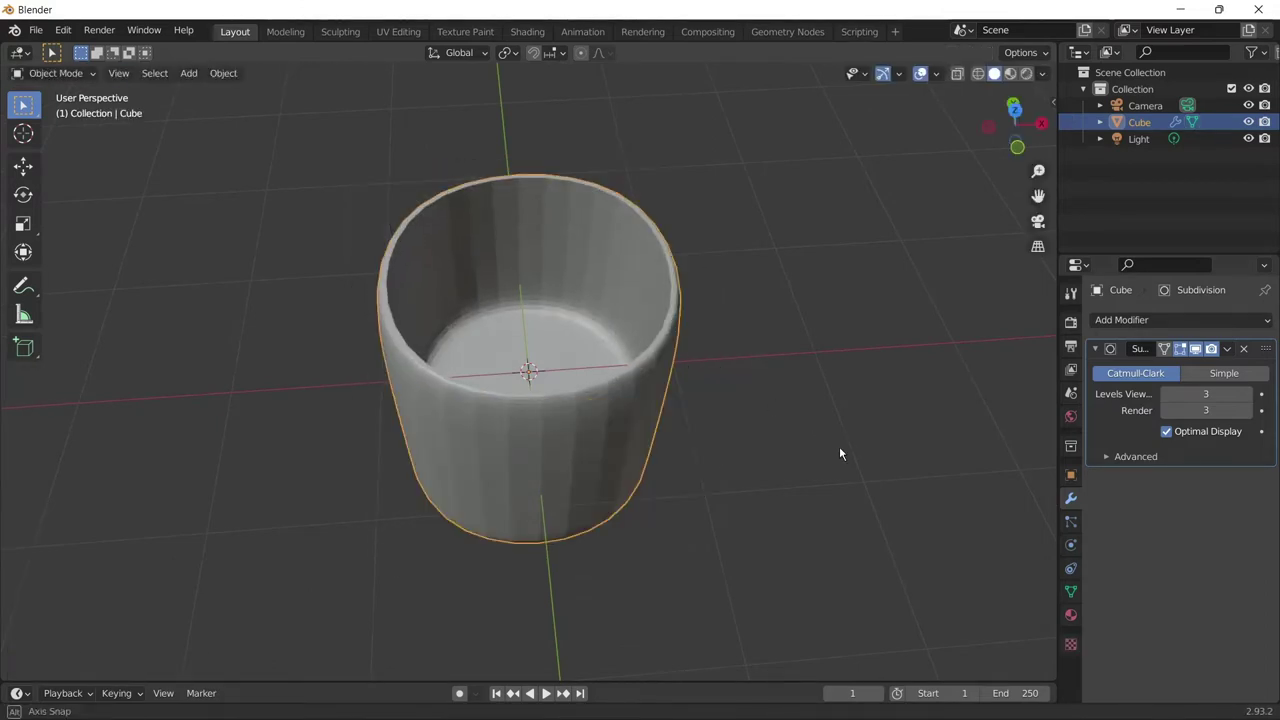
pyautogui.moveTo(839, 446)
pyautogui.mouseDown(button='middle')
pyautogui.moveTo(619, 396)
pyautogui.moveTo(561, 404)
pyautogui.moveTo(589, 390)
pyautogui.mouseUp(button='middle')
pyautogui.press('KP_1')
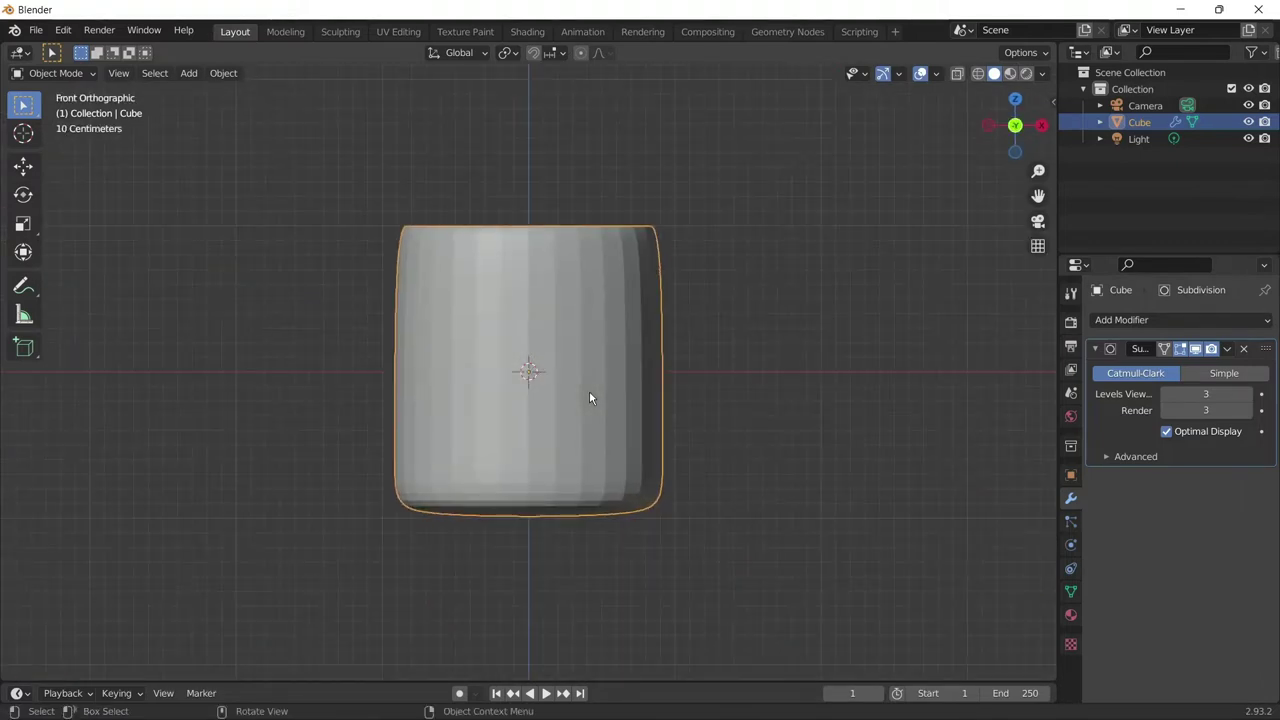
pyautogui.press('Tab')
pyautogui.moveTo(752, 391)
pyautogui.keyDown('shift'); pyautogui.mouseDown(button='middle')
pyautogui.moveTo(617, 386)
pyautogui.moveTo(671, 409)
pyautogui.moveTo(635, 428)
pyautogui.mouseUp(button='middle'); pyautogui.keyUp('shift')
pyautogui.hotkey('ctrl', 'r')
pyautogui.click(615, 399)
# Step: Select the upper and lower right-side faces and inset them individually
pyautogui.press('3')
pyautogui.click(623, 429)
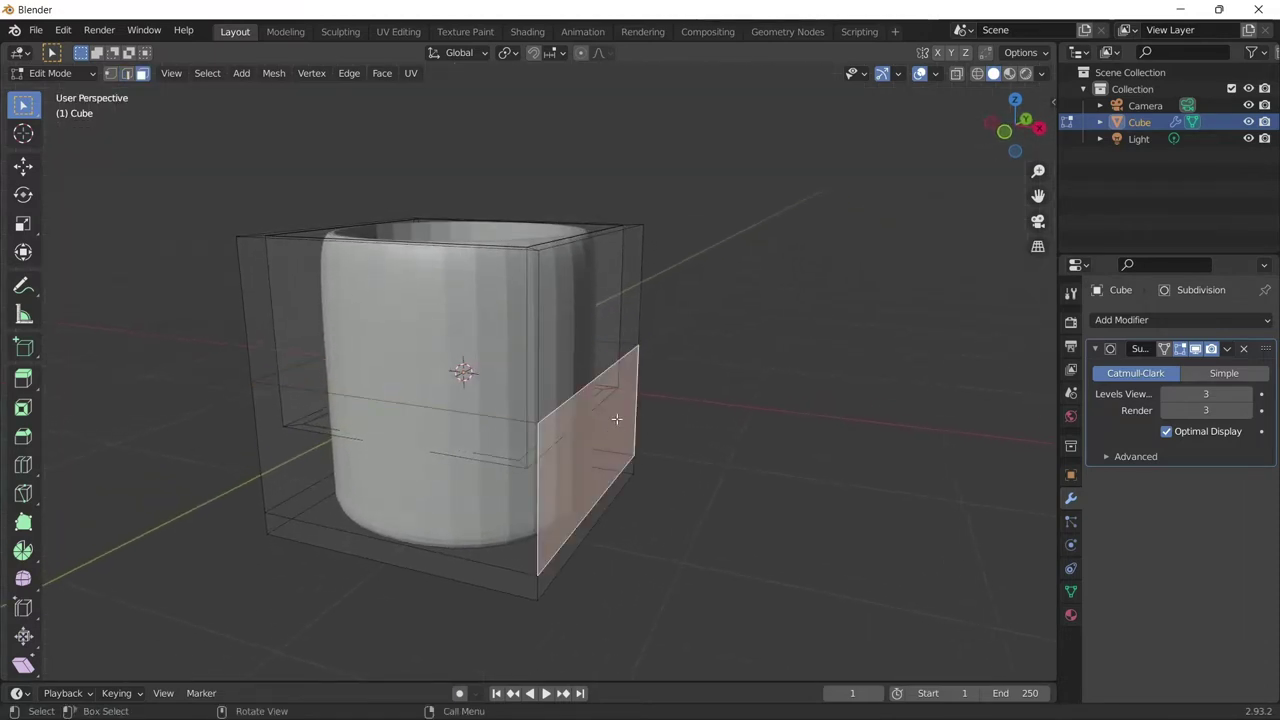
pyautogui.keyDown('shift'); pyautogui.click(600, 300); pyautogui.keyUp('shift')
pyautogui.moveTo(760, 403)
pyautogui.mouseDown(button='middle')
pyautogui.moveTo(727, 415)
pyautogui.moveTo(763, 426)
pyautogui.moveTo(722, 420)
pyautogui.mouseUp(button='middle')
pyautogui.press('i')
pyautogui.press('i')
pyautogui.click(728, 420)
# Step: Narrow the two inset faces twice along the Y axis
pyautogui.press('s')
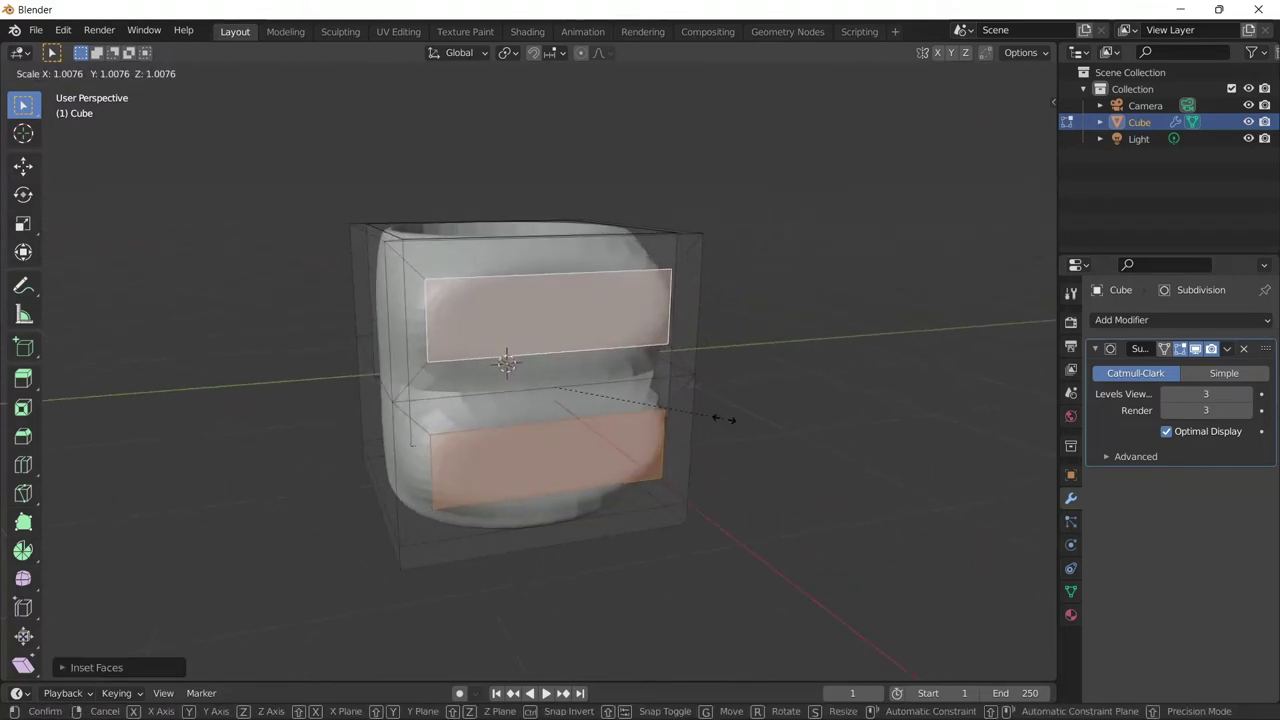
pyautogui.press('y')
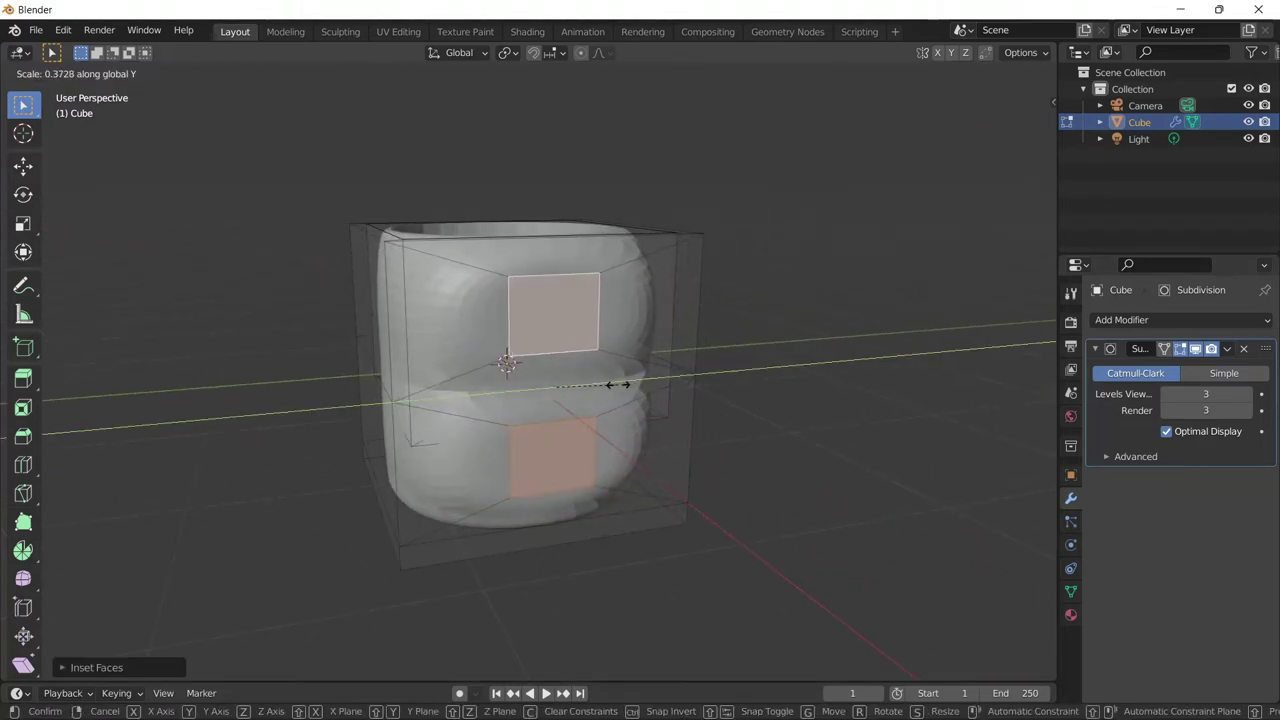
pyautogui.click(617, 384)
pyautogui.press('s')
pyautogui.press('y')
pyautogui.click(633, 384)
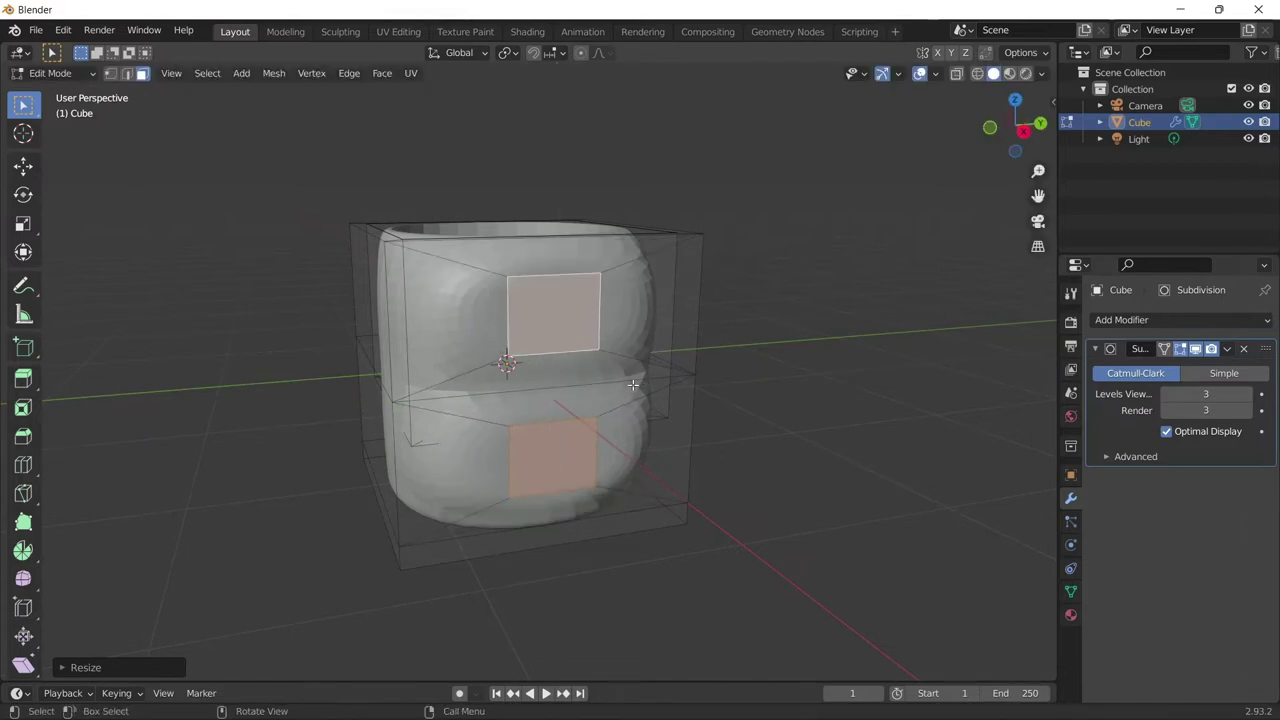
# Step: Set the pivot to Individual Origins and resize each face around its own centre
pyautogui.press('.')
pyautogui.click(640, 477)
pyautogui.press('s')
pyautogui.press('z')
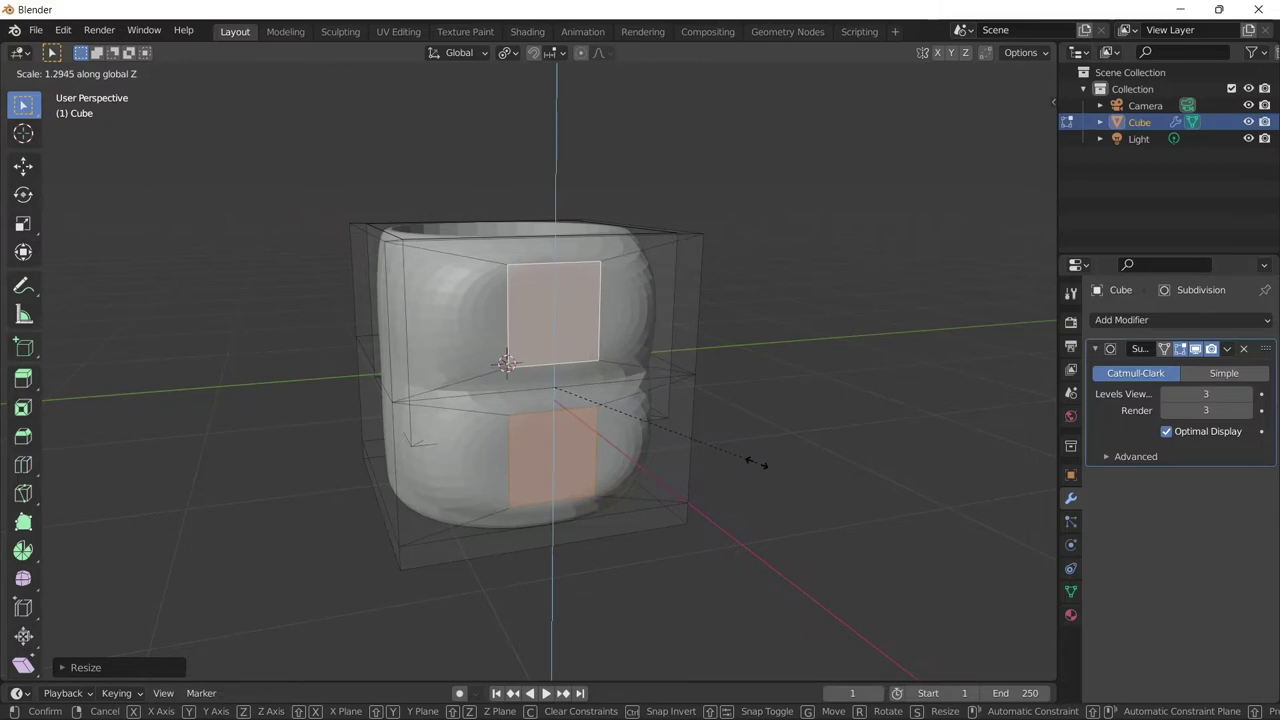
pyautogui.press('z')
pyautogui.press('x')
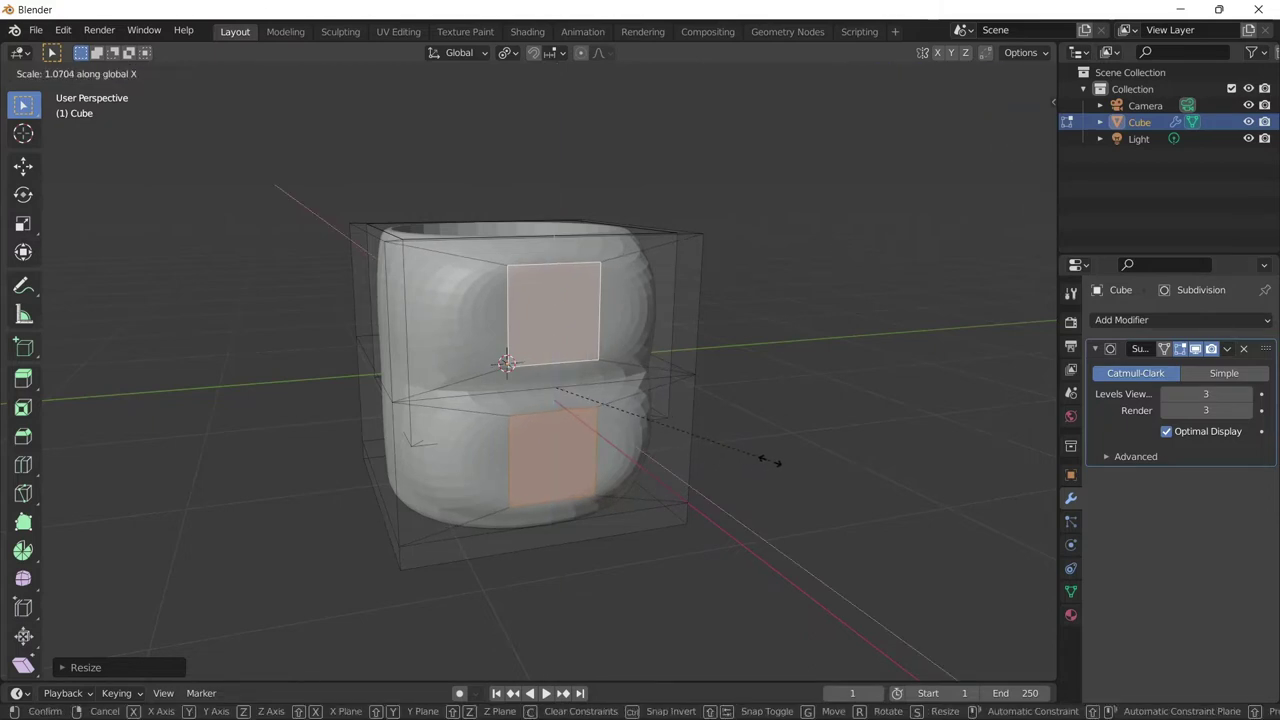
pyautogui.press('y')
pyautogui.click(790, 460)
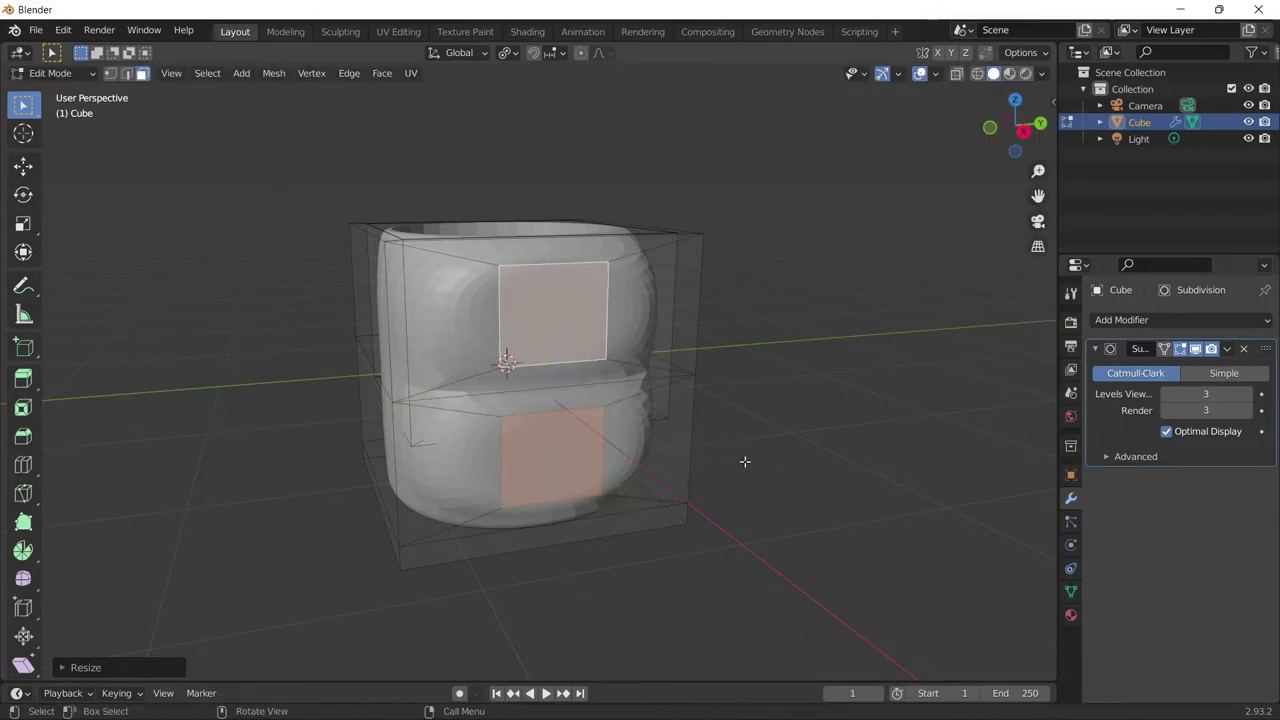
pyautogui.press('KP_1')
pyautogui.press('KP_5')
# Step: Extrude the two faces outward into handle stubs and add a loop cut on each
pyautogui.press('e')
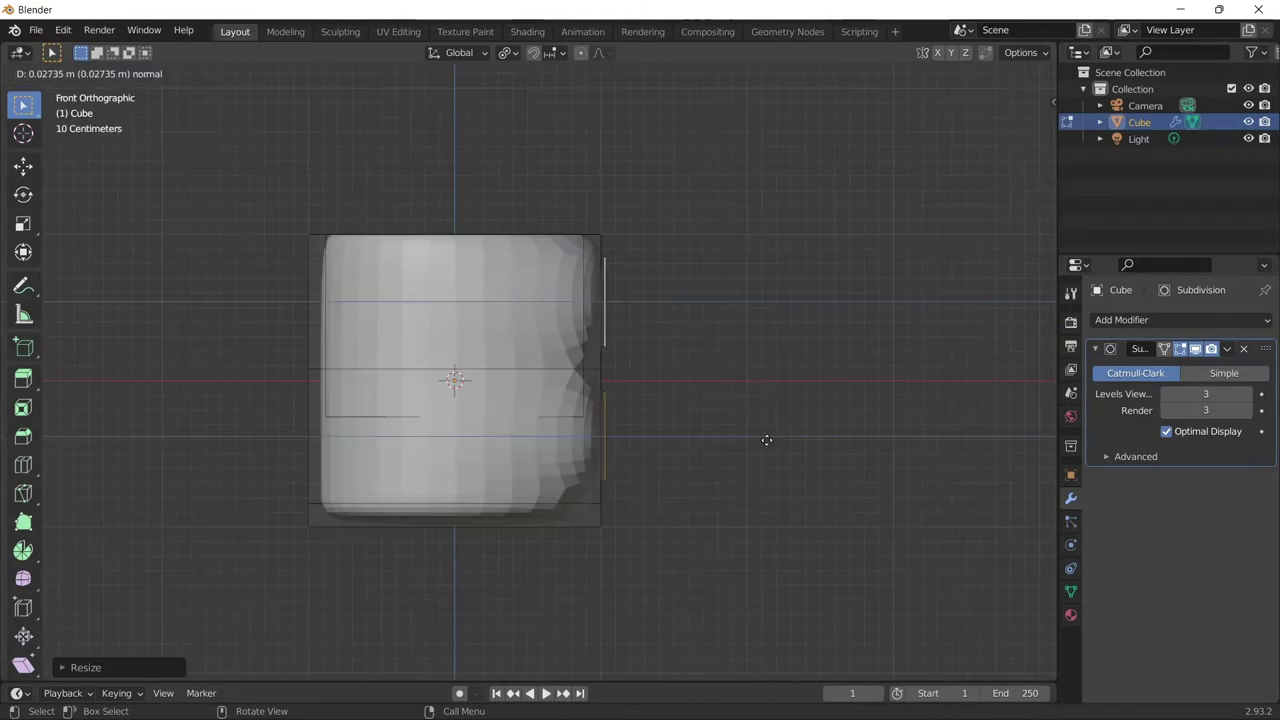
pyautogui.click(893, 451)
pyautogui.press('g')
pyautogui.press('g')
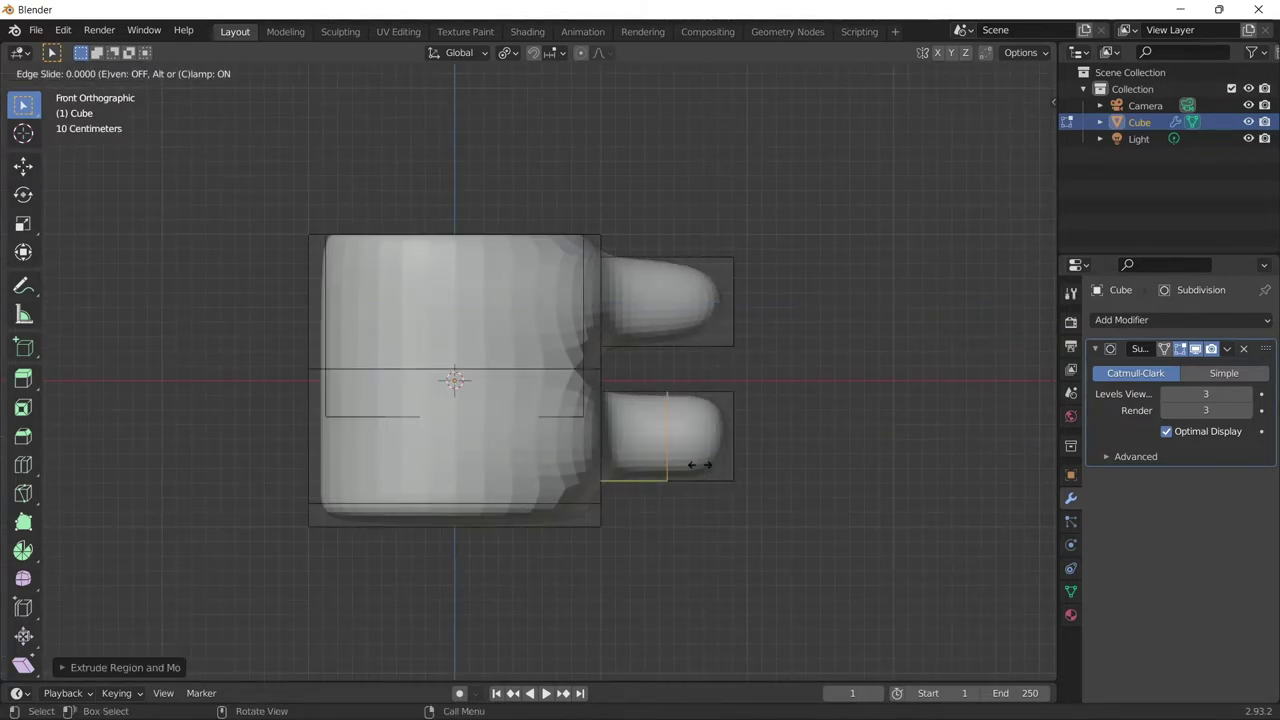
pyautogui.click(700, 464)
pyautogui.hotkey('ctrl', 'r')
pyautogui.click(668, 342)
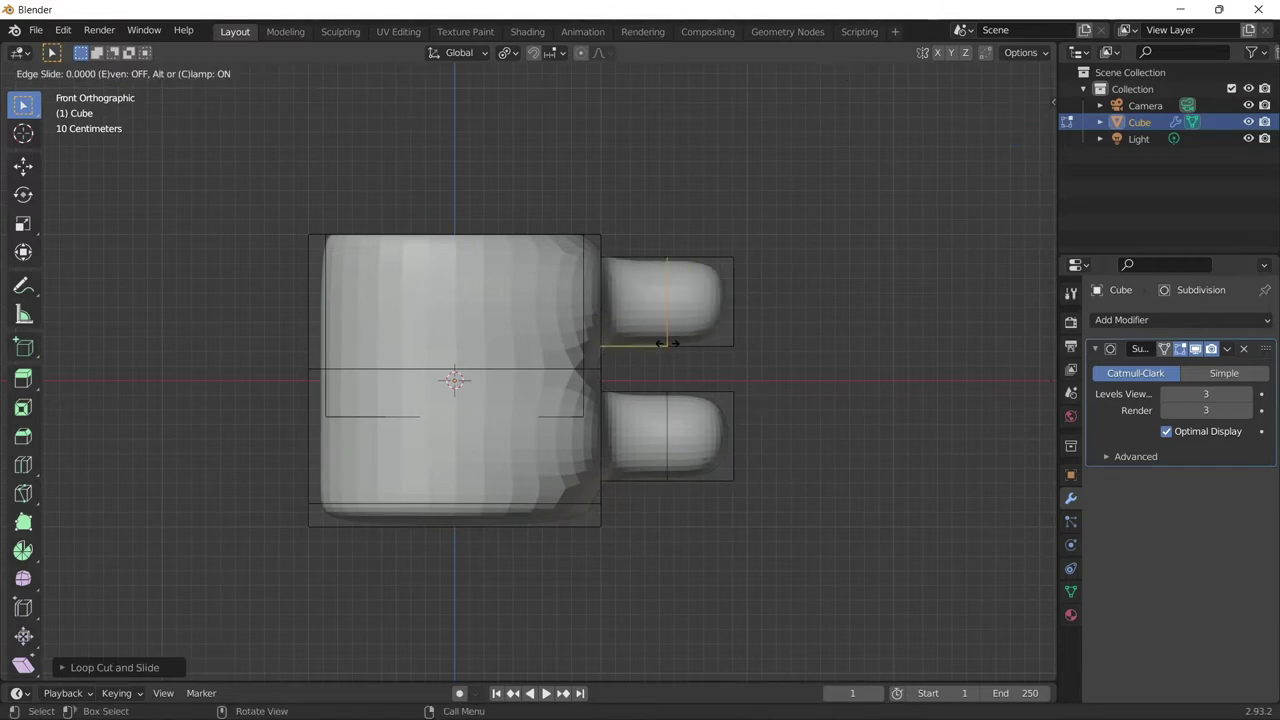
pyautogui.click(668, 342)
# Step: Delete the face between the two stubs, then select the faces between the loops
pyautogui.scroll(2, 771, 414)
pyautogui.moveTo(771, 414); pyautogui.dragTo(629, 413, button='middle')
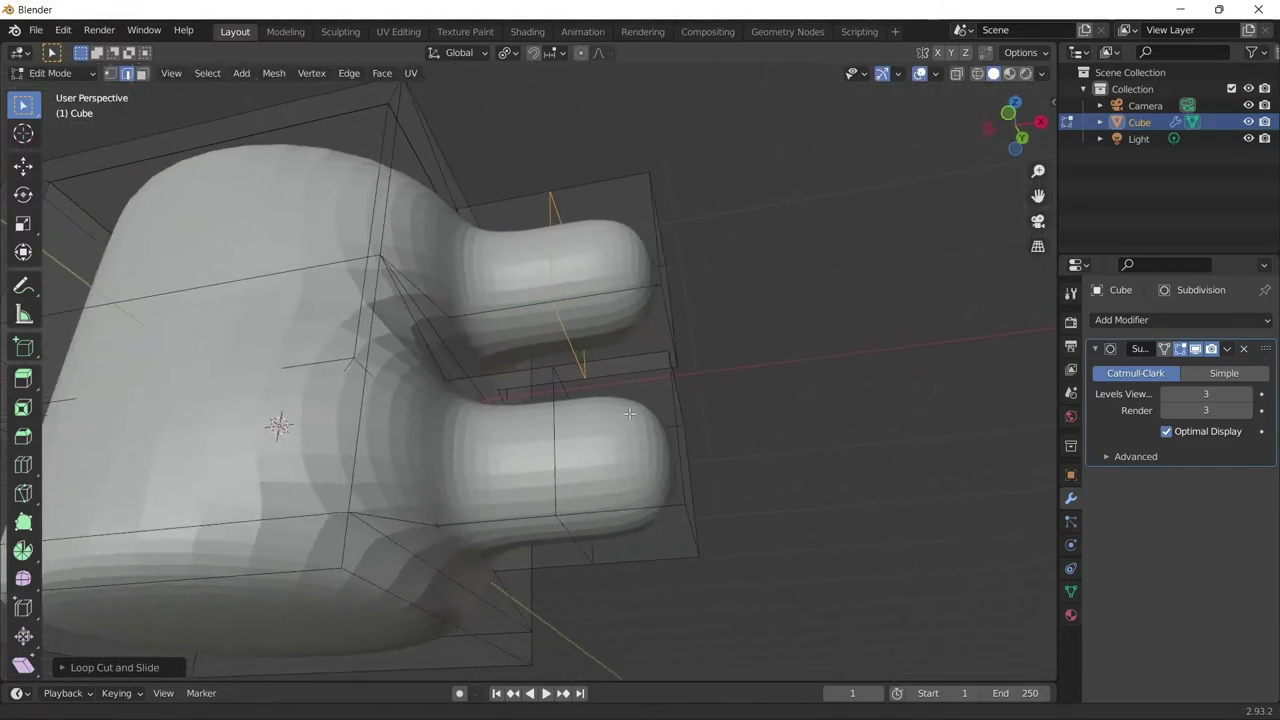
pyautogui.press('3')
pyautogui.click(611, 386)
pyautogui.moveTo(663, 366)
pyautogui.mouseDown(button='middle')
pyautogui.moveTo(683, 483)
pyautogui.moveTo(572, 477)
pyautogui.moveTo(729, 463)
pyautogui.moveTo(729, 423)
pyautogui.moveTo(726, 437)
pyautogui.moveTo(635, 456)
pyautogui.moveTo(686, 477)
pyautogui.moveTo(660, 430)
pyautogui.moveTo(527, 371)
pyautogui.moveTo(591, 496)
pyautogui.moveTo(700, 531)
pyautogui.moveTo(556, 459)
pyautogui.moveTo(691, 500)
pyautogui.moveTo(791, 506)
pyautogui.moveTo(805, 483)
pyautogui.mouseUp(button='middle')
pyautogui.press('x')
pyautogui.click(722, 457)
pyautogui.scroll(2, 727, 457)
pyautogui.keyDown('alt'); pyautogui.keyDown('shift'); pyautogui.click(556, 420); pyautogui.keyUp('shift'); pyautogui.keyUp('alt')
# Step: Delete the faces inside the handle
pyautogui.press('x')
pyautogui.click(775, 508)
pyautogui.press('KP_1')
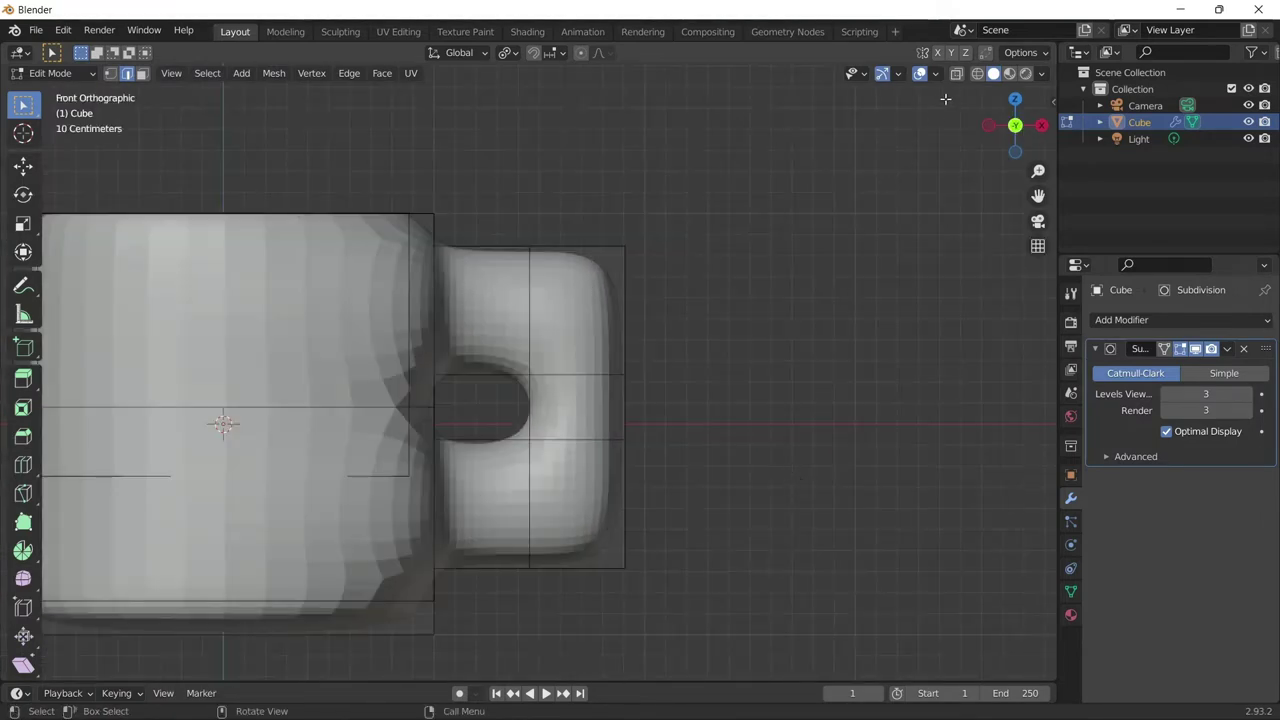
# Step: With X-ray on, box-select the handle's outer faces and thin them with Alt+S
pyautogui.click(958, 77)
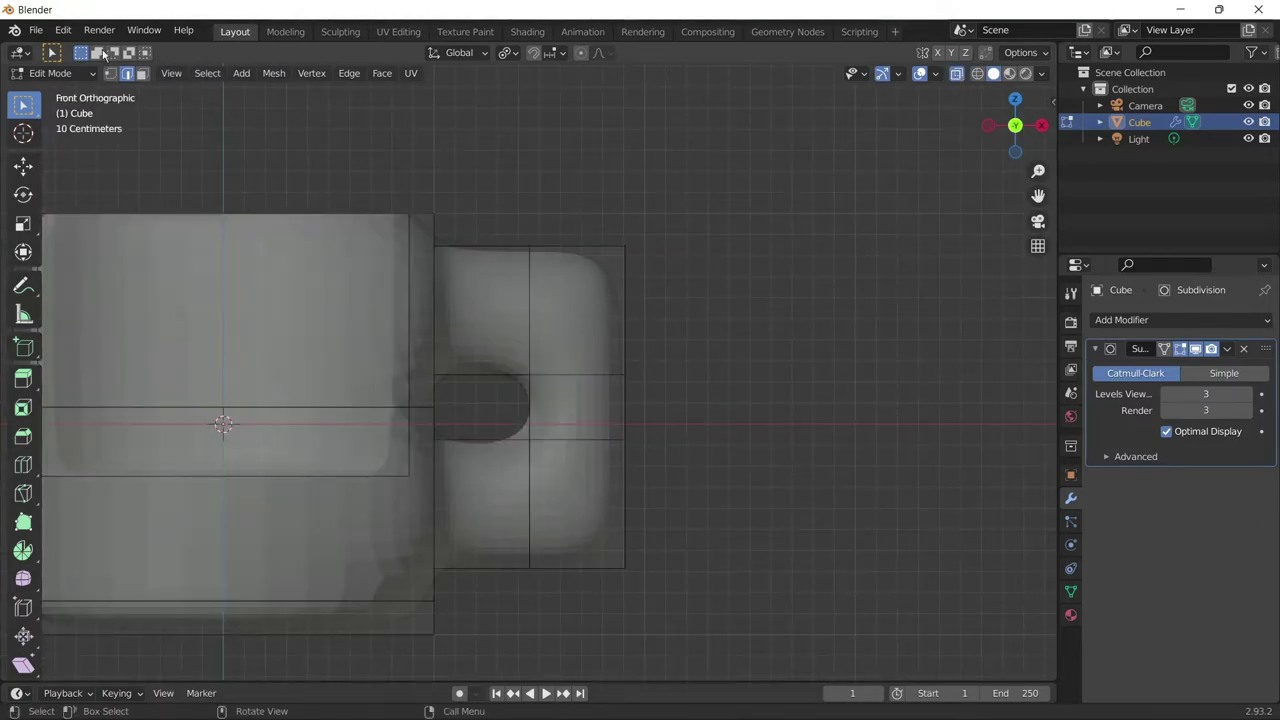
pyautogui.moveTo(486, 209)
pyautogui.mouseDown()
pyautogui.moveTo(671, 549)
pyautogui.moveTo(769, 608)
pyautogui.mouseUp()
pyautogui.hotkey('alt', 's')
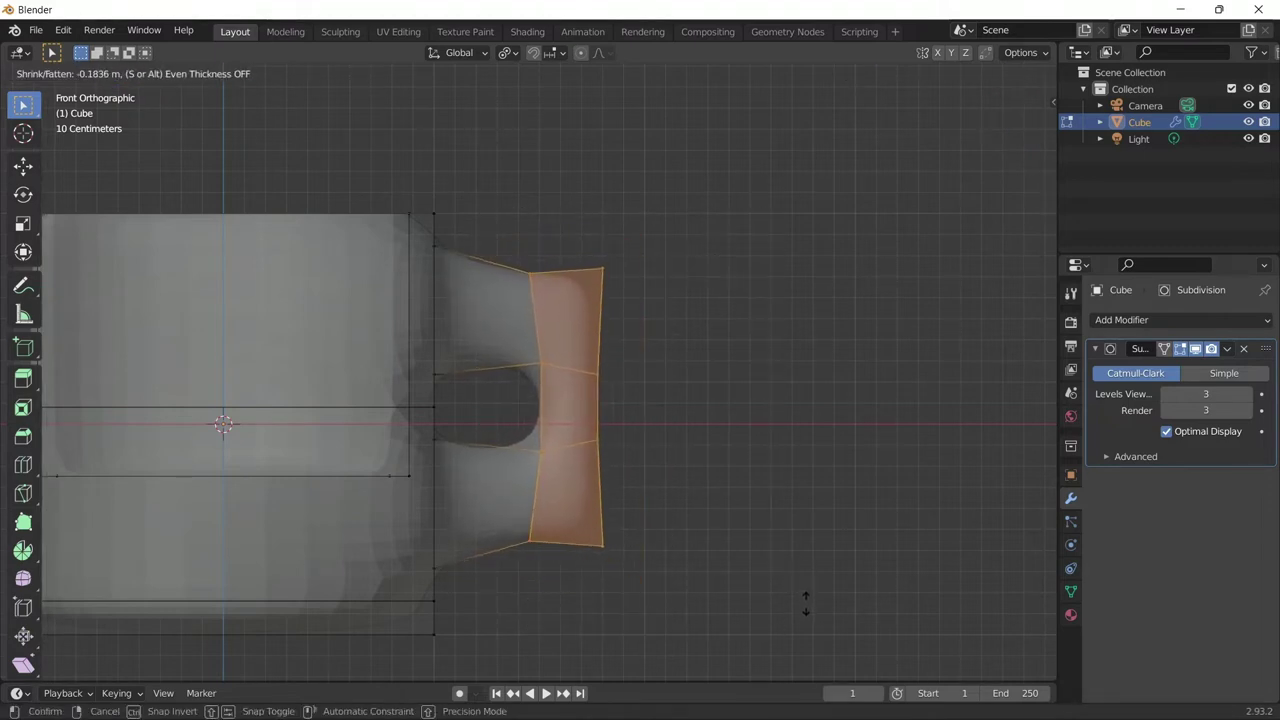
pyautogui.click(799, 599)
pyautogui.moveTo(797, 569); pyautogui.dragTo(589, 293, button='middle')
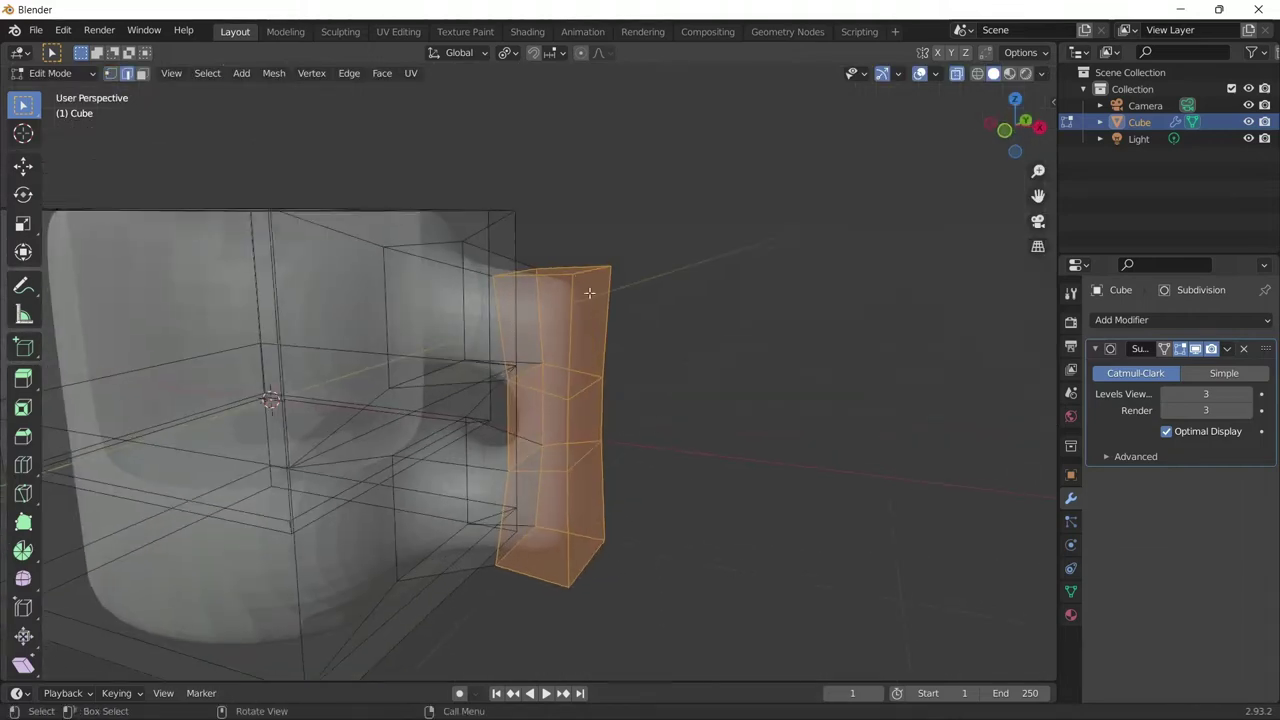
# Step: Squeeze the handle's outer edge vertically and narrow it along Y around the median point
pyautogui.click(957, 75)
pyautogui.click(742, 384)
pyautogui.moveTo(742, 384); pyautogui.dragTo(763, 337, button='middle')
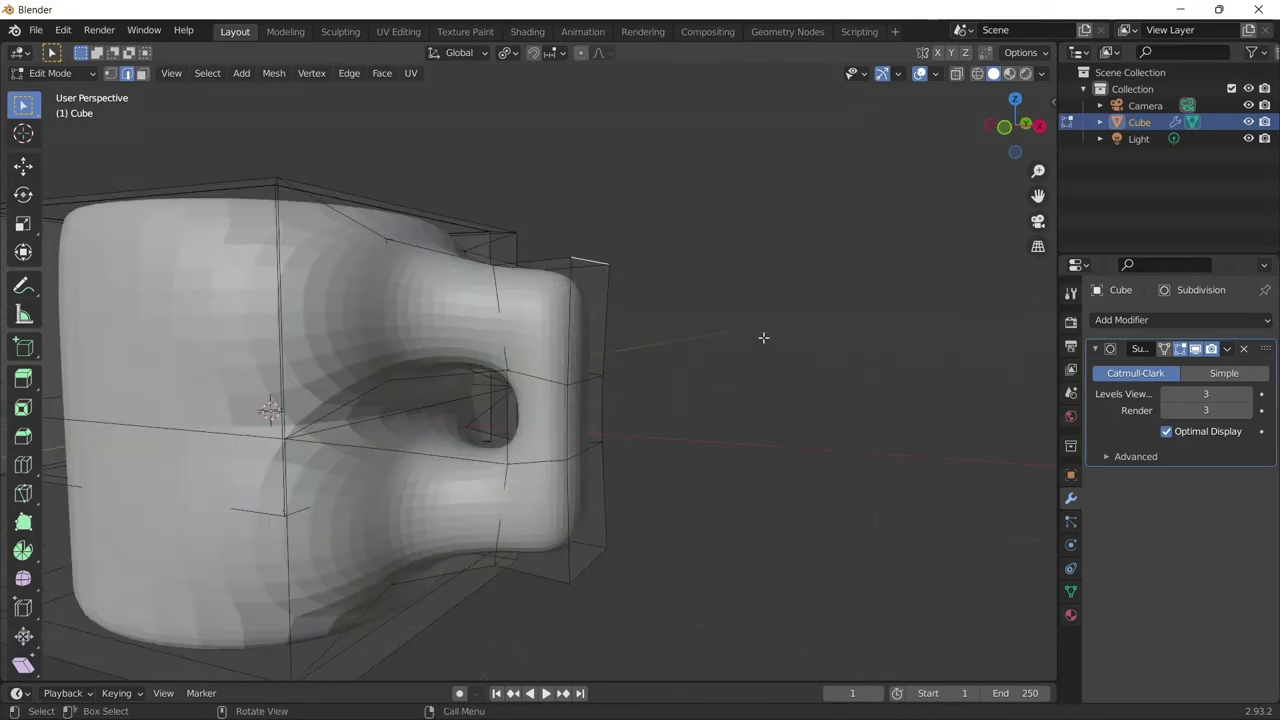
pyautogui.press('s')
pyautogui.press('z')
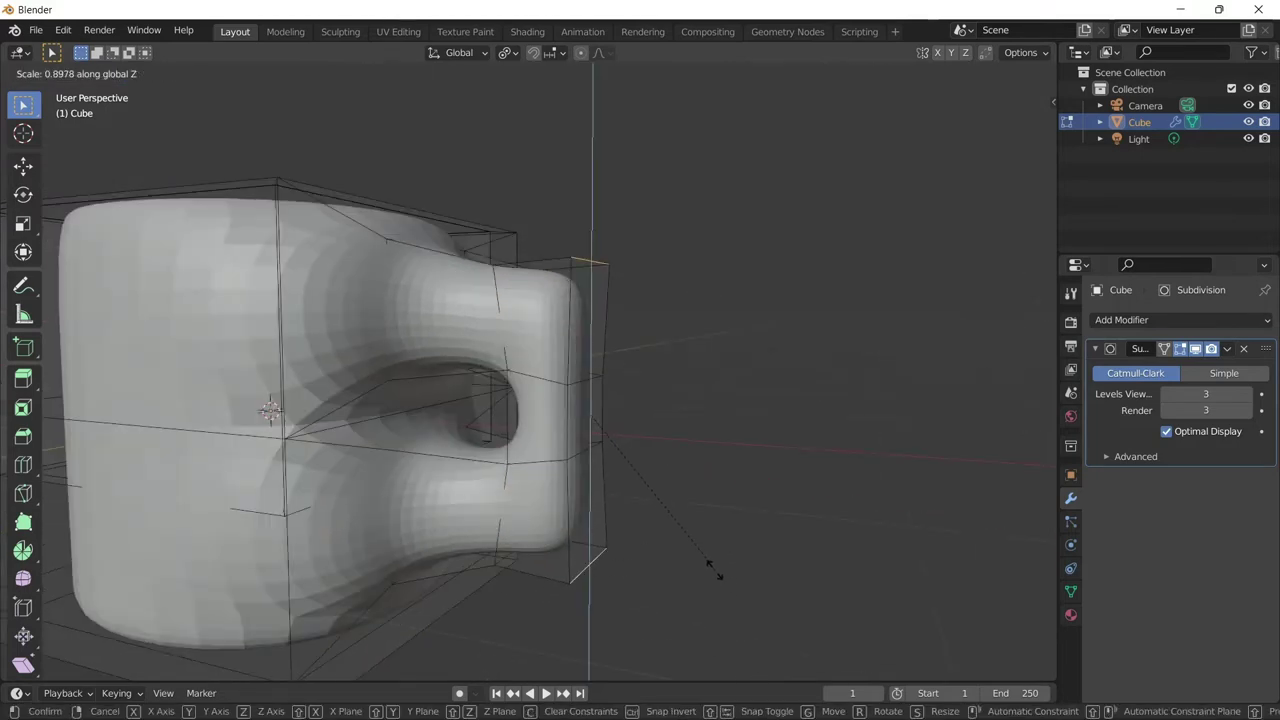
pyautogui.click(714, 568)
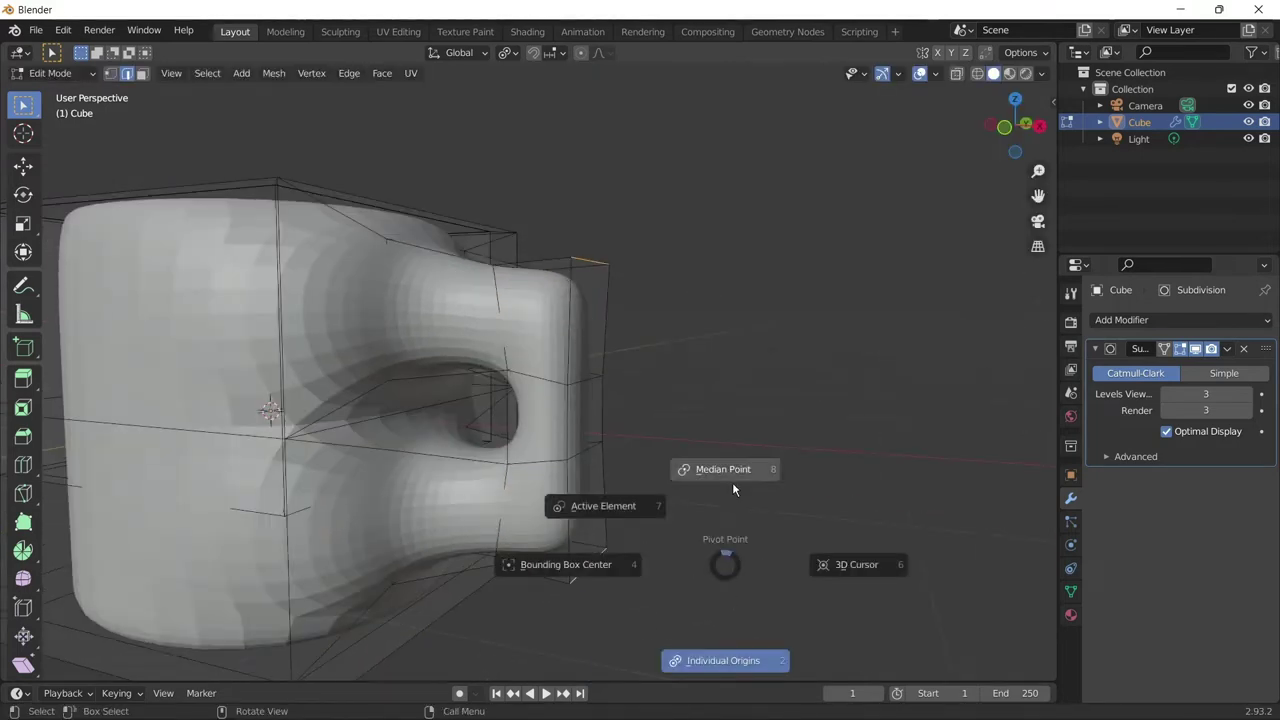
pyautogui.click(732, 480)
pyautogui.press('s')
pyautogui.press('y')
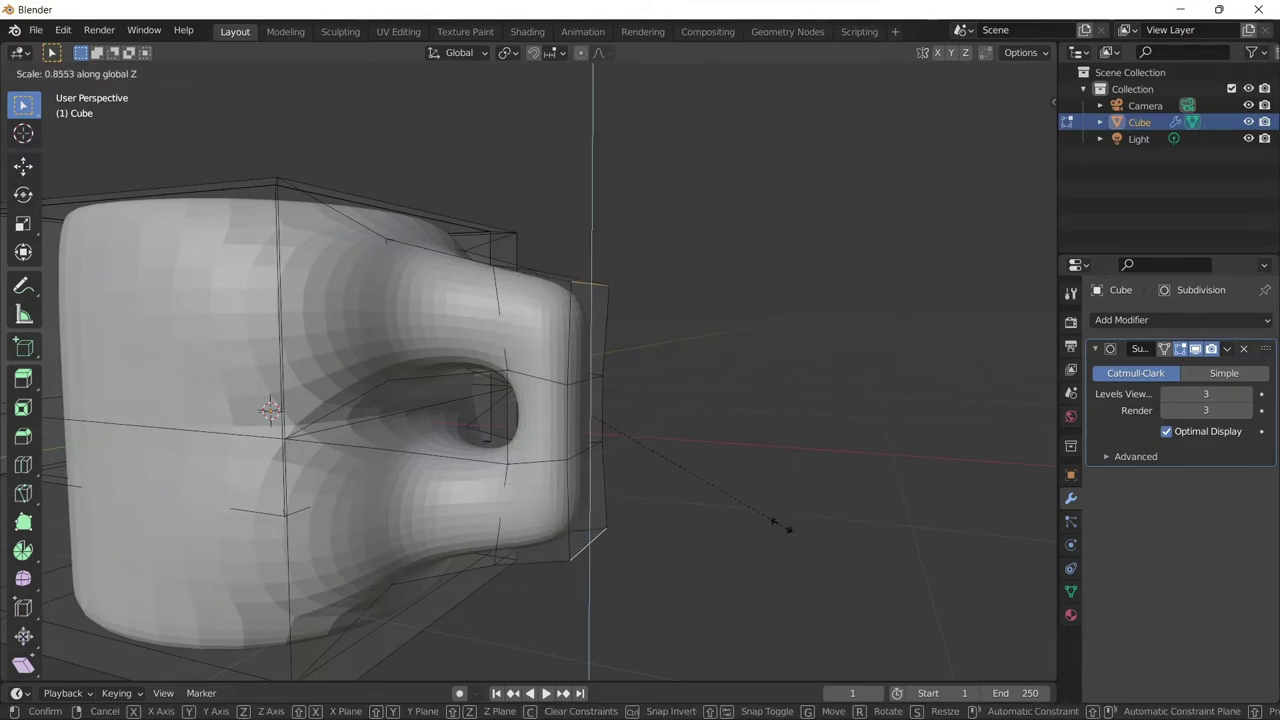
pyautogui.click(760, 522)
# Step: Narrow a vertical edge of the handle along Y
pyautogui.moveTo(760, 522); pyautogui.dragTo(469, 518, button='middle')
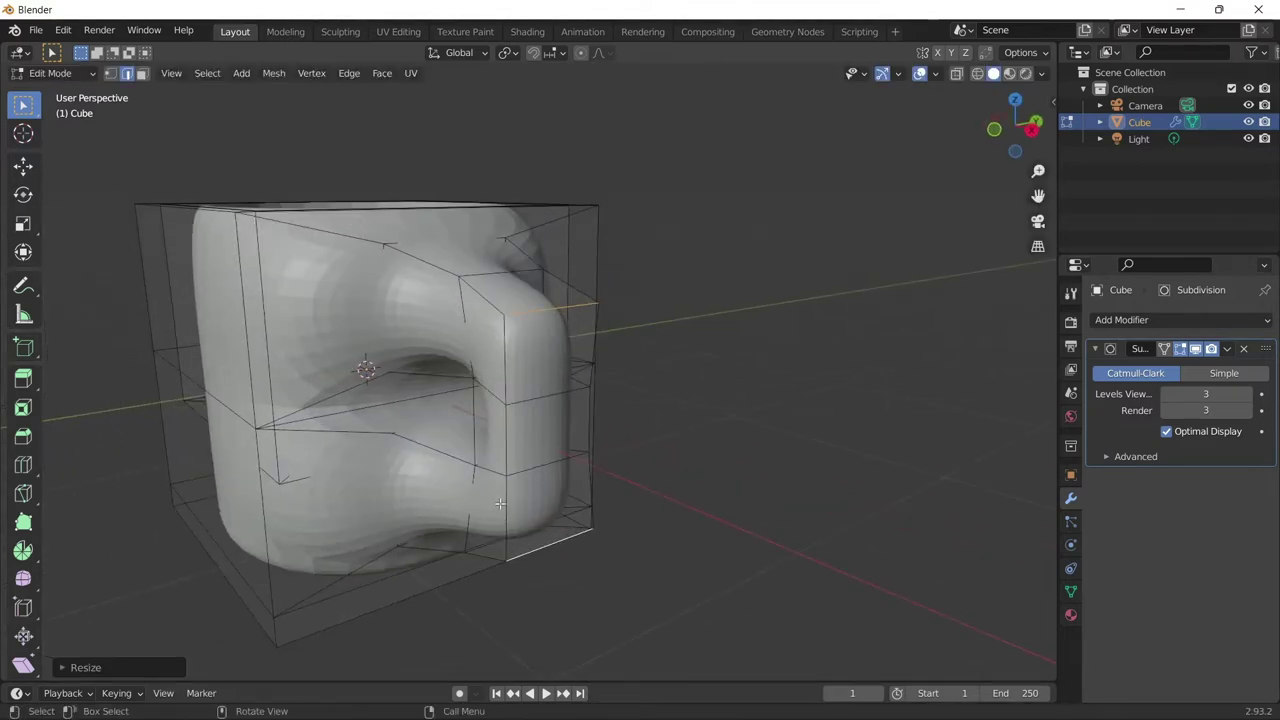
pyautogui.click(508, 462)
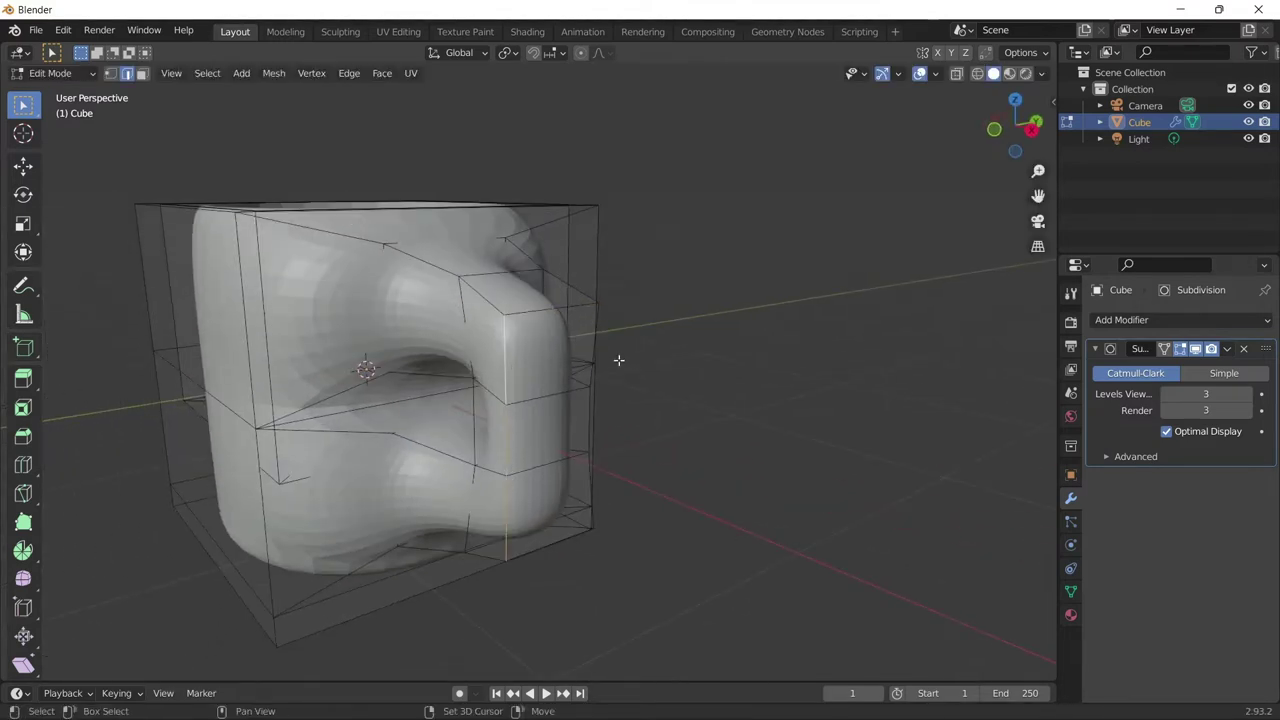
pyautogui.moveTo(695, 383); pyautogui.dragTo(591, 386, button='middle')
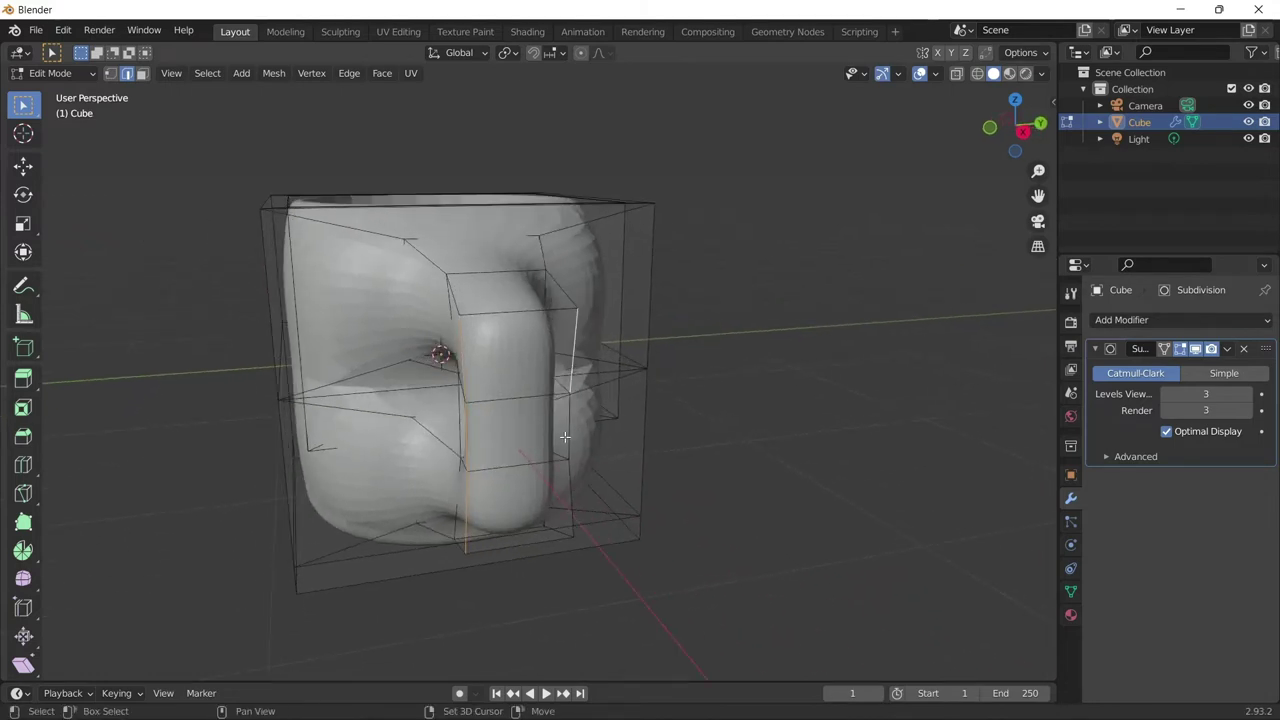
pyautogui.press('s')
pyautogui.press('y')
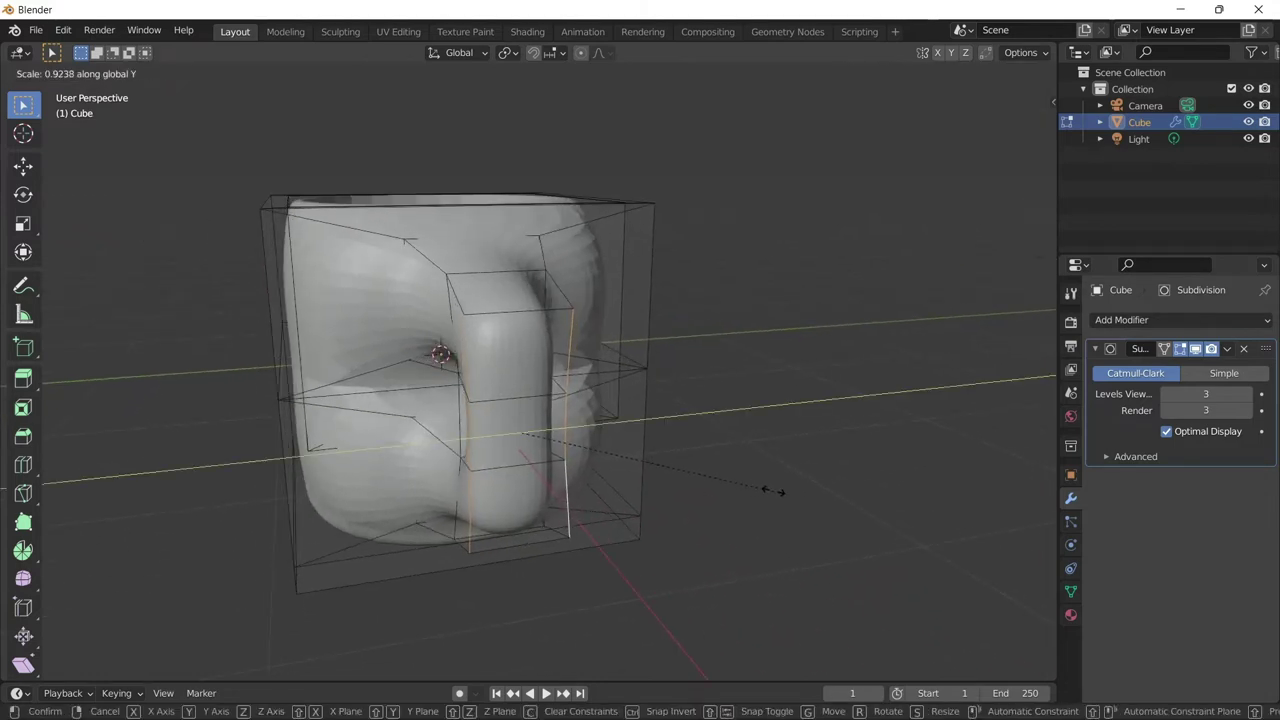
pyautogui.click(700, 474)
pyautogui.moveTo(646, 486)
pyautogui.mouseDown(button='middle')
pyautogui.moveTo(749, 486)
pyautogui.moveTo(639, 448)
pyautogui.mouseUp(button='middle')
pyautogui.click(505, 330)
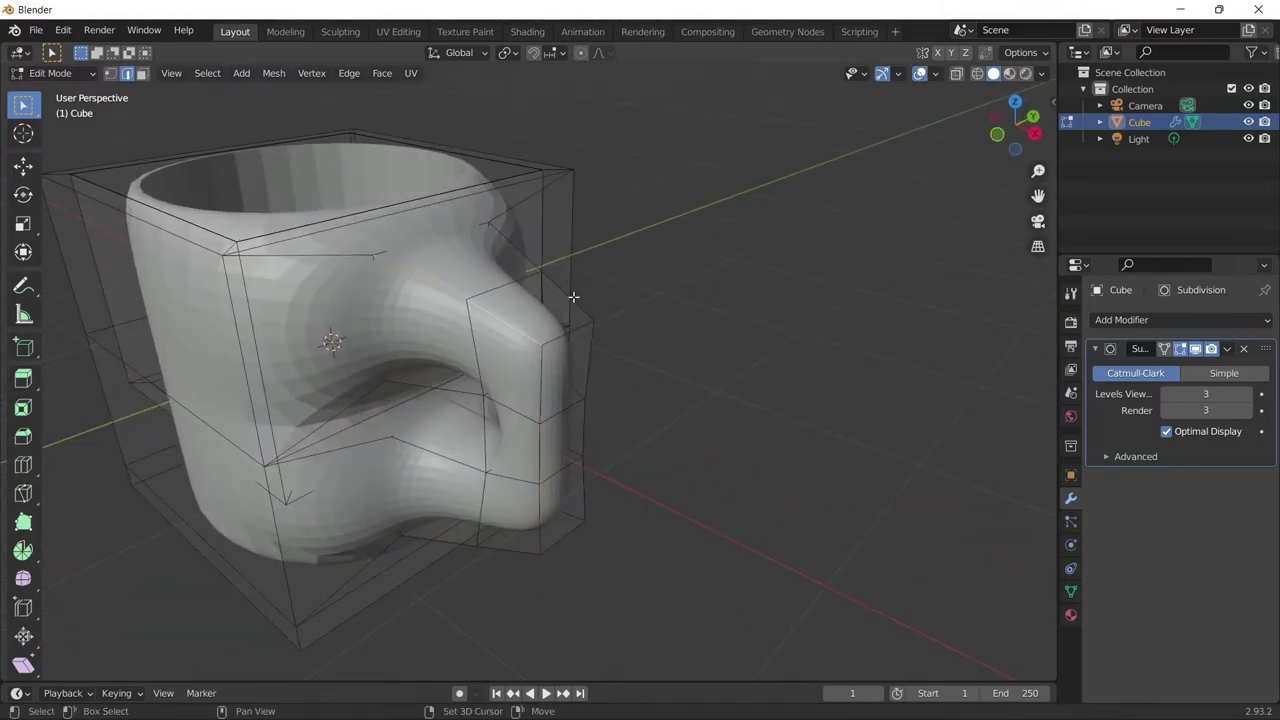
# Step: Scale the selection along Y to about 0.85 and return to Object Mode
pyautogui.moveTo(550, 262)
pyautogui.mouseDown(button='middle')
pyautogui.moveTo(789, 314)
pyautogui.moveTo(703, 409)
pyautogui.moveTo(422, 551)
pyautogui.mouseUp(button='middle')
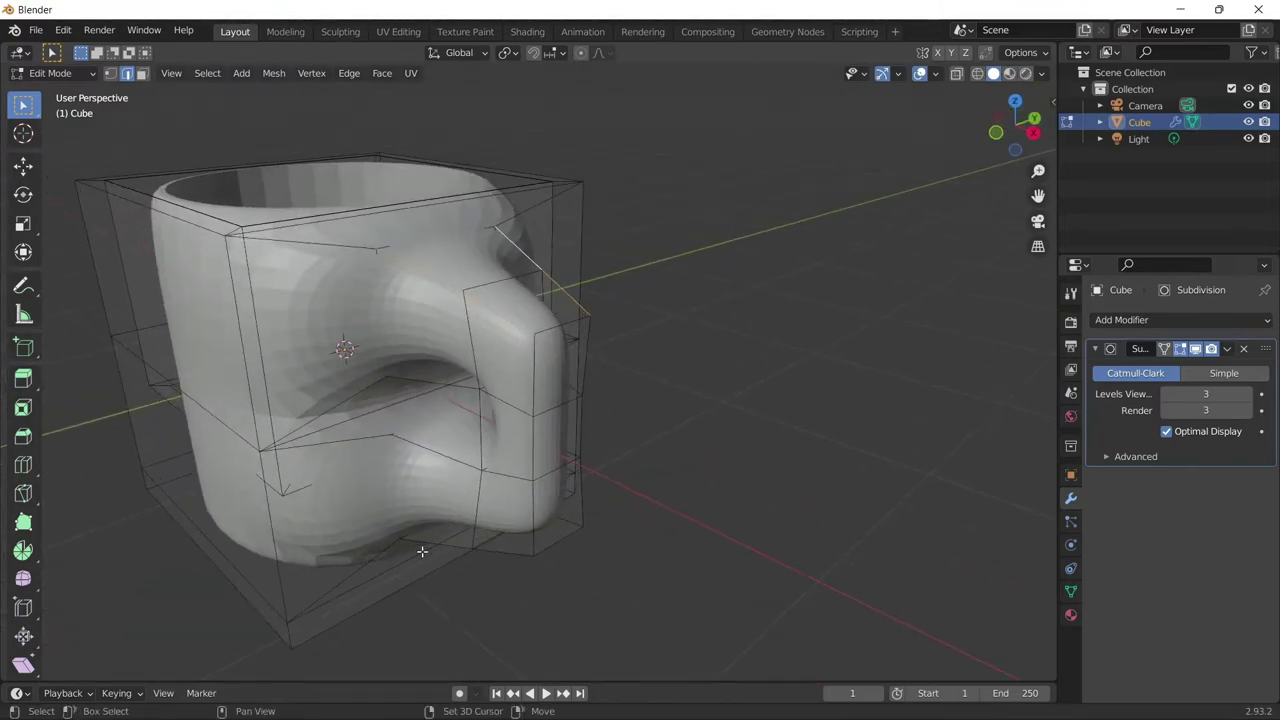
pyautogui.moveTo(505, 551)
pyautogui.mouseDown(button='middle')
pyautogui.moveTo(651, 560)
pyautogui.moveTo(487, 552)
pyautogui.mouseUp(button='middle')
pyautogui.moveTo(569, 535); pyautogui.dragTo(823, 537, button='middle')
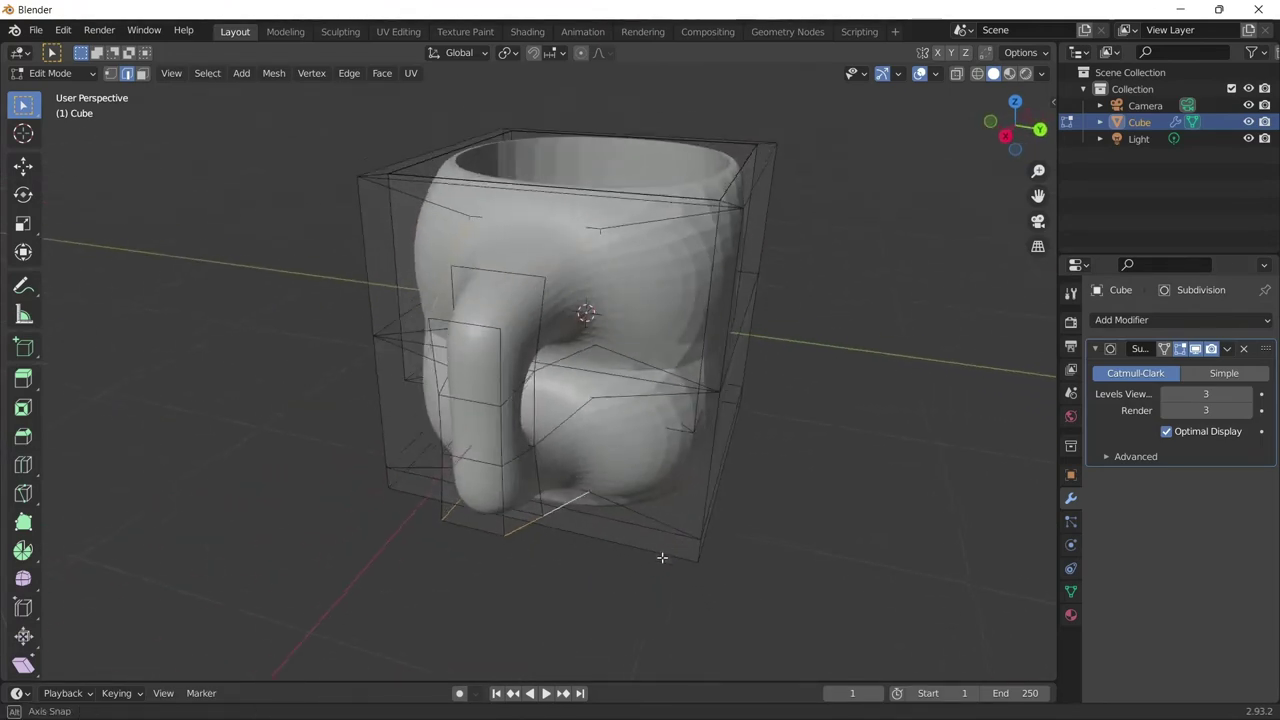
pyautogui.press('s')
pyautogui.press('y')
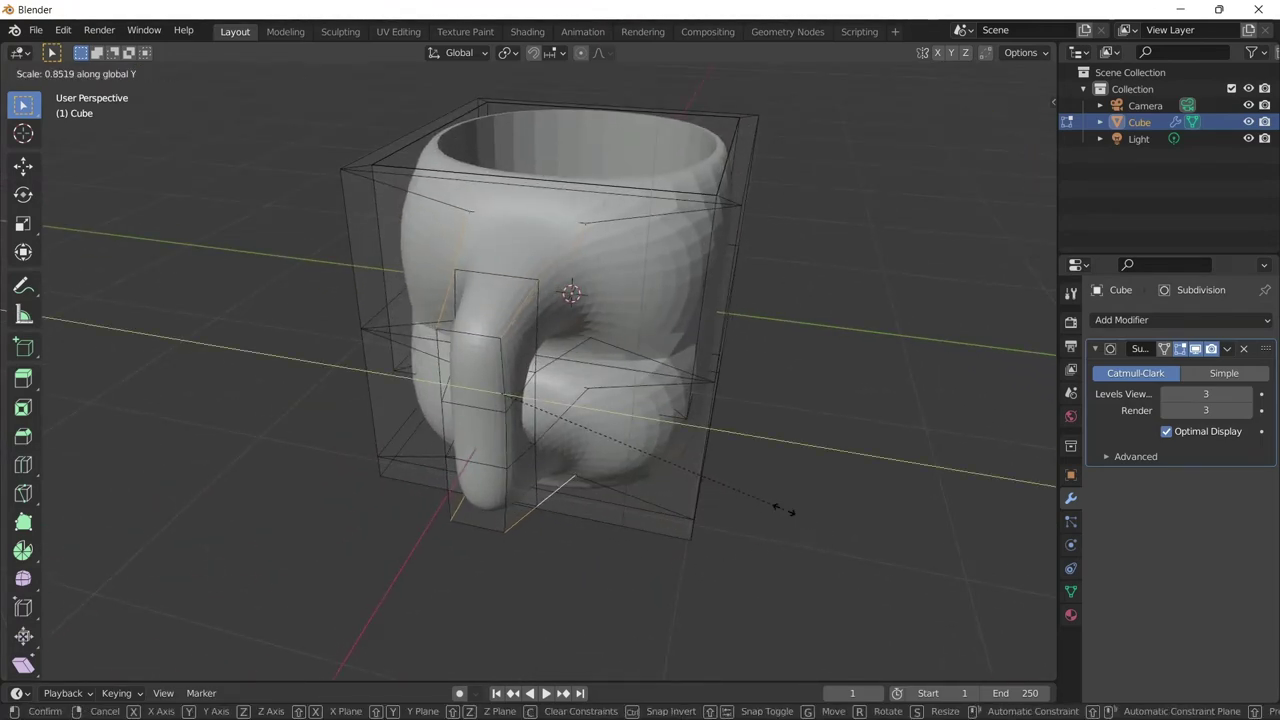
pyautogui.click(777, 508)
pyautogui.press('Tab')
pyautogui.moveTo(657, 531)
pyautogui.mouseDown(button='middle')
pyautogui.moveTo(700, 543)
pyautogui.moveTo(487, 477)
pyautogui.moveTo(533, 460)
pyautogui.mouseUp(button='middle')
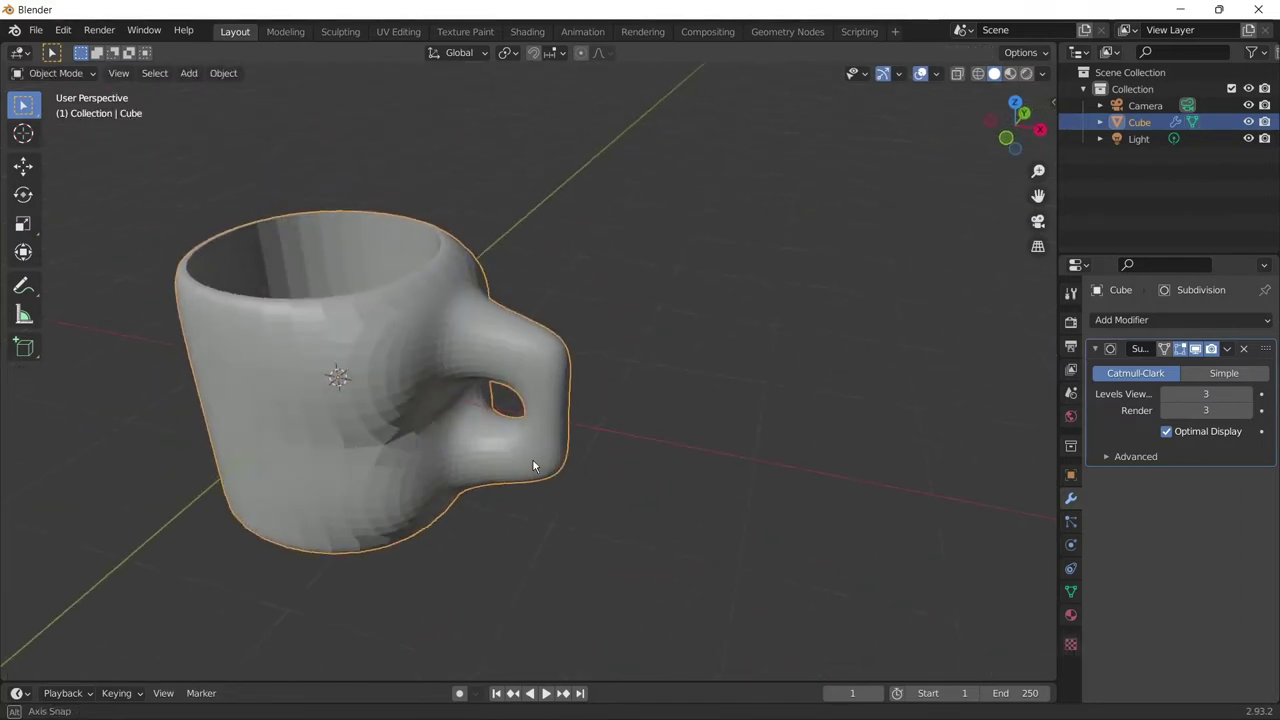
# Step: Apply Shade Smooth to the mug
pyautogui.rightClick(443, 445)
pyautogui.click(443, 417)
pyautogui.moveTo(657, 524)
pyautogui.mouseDown(button='middle')
pyautogui.moveTo(671, 423)
pyautogui.moveTo(560, 466)
pyautogui.moveTo(767, 533)
pyautogui.moveTo(524, 450)
pyautogui.moveTo(542, 404)
pyautogui.moveTo(451, 451)
pyautogui.moveTo(477, 443)
pyautogui.mouseUp(button='middle')
pyautogui.scroll(-3, 767, 533)
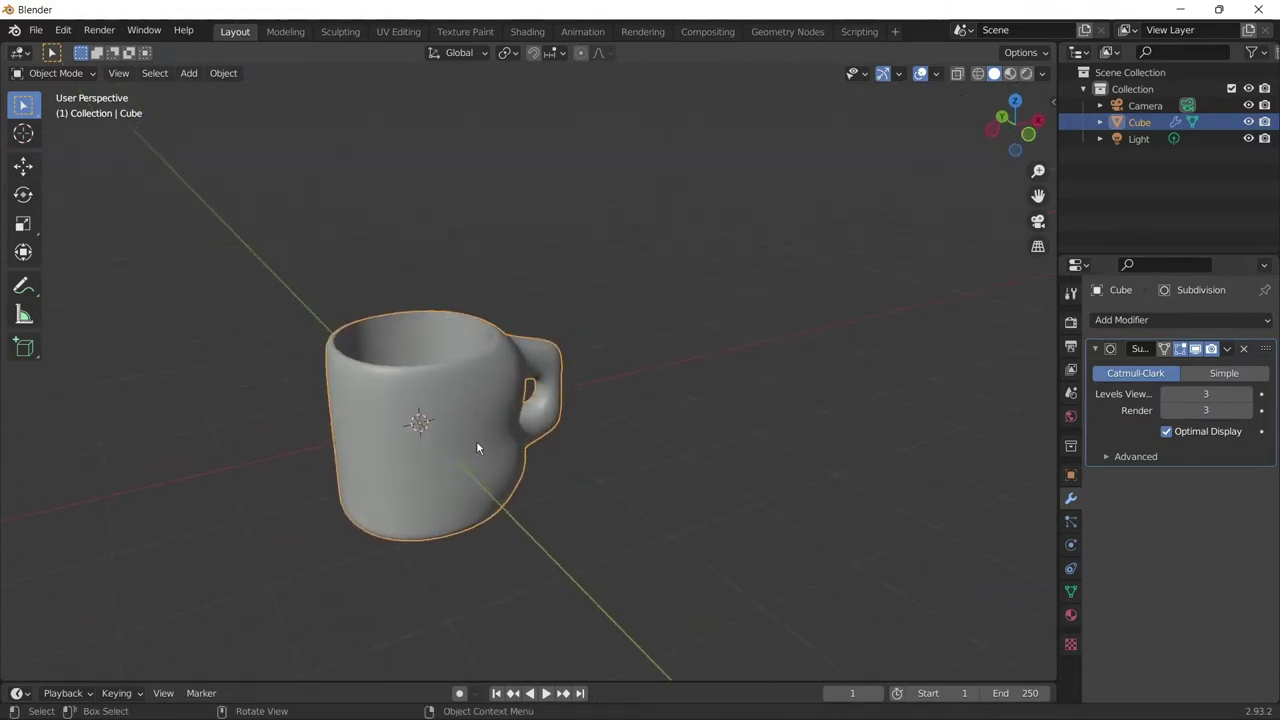
pyautogui.press('KP_1')
# Step: Add a plane below the mug, scale it by 5, then enlarge it further
pyautogui.hotkey('shift', 'a')
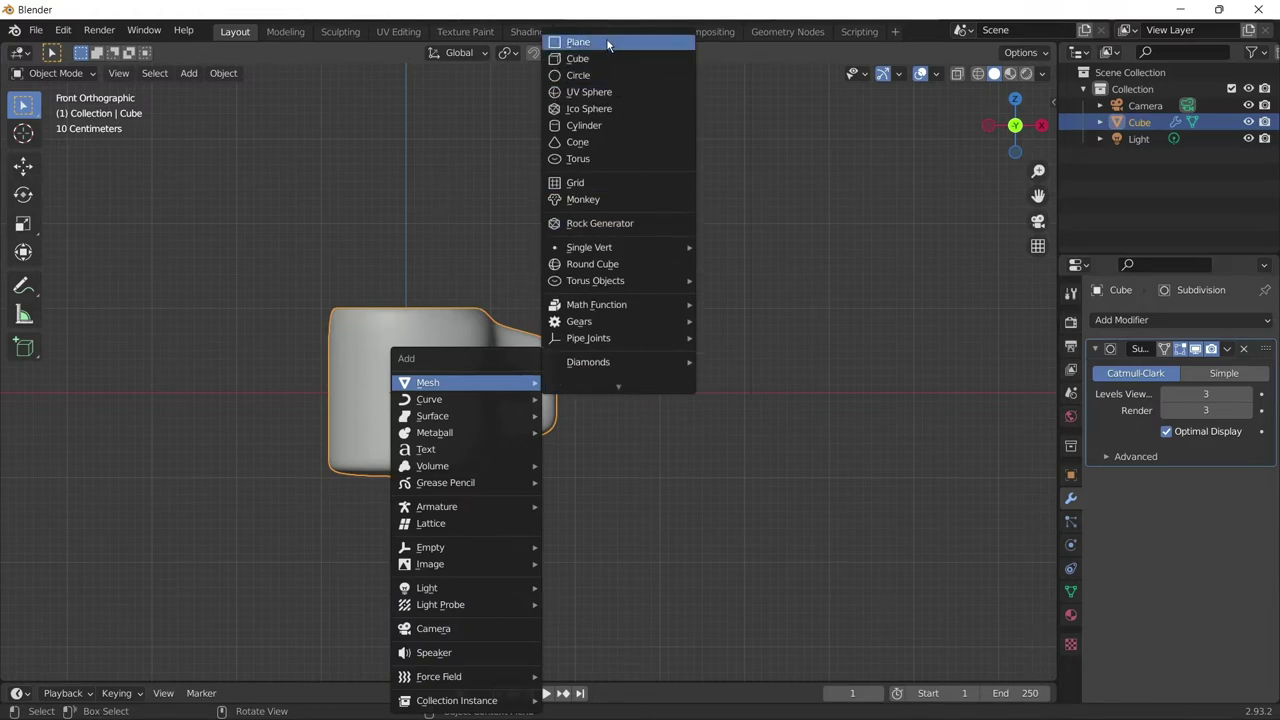
pyautogui.click(607, 42)
pyautogui.press('g')
pyautogui.press('z')
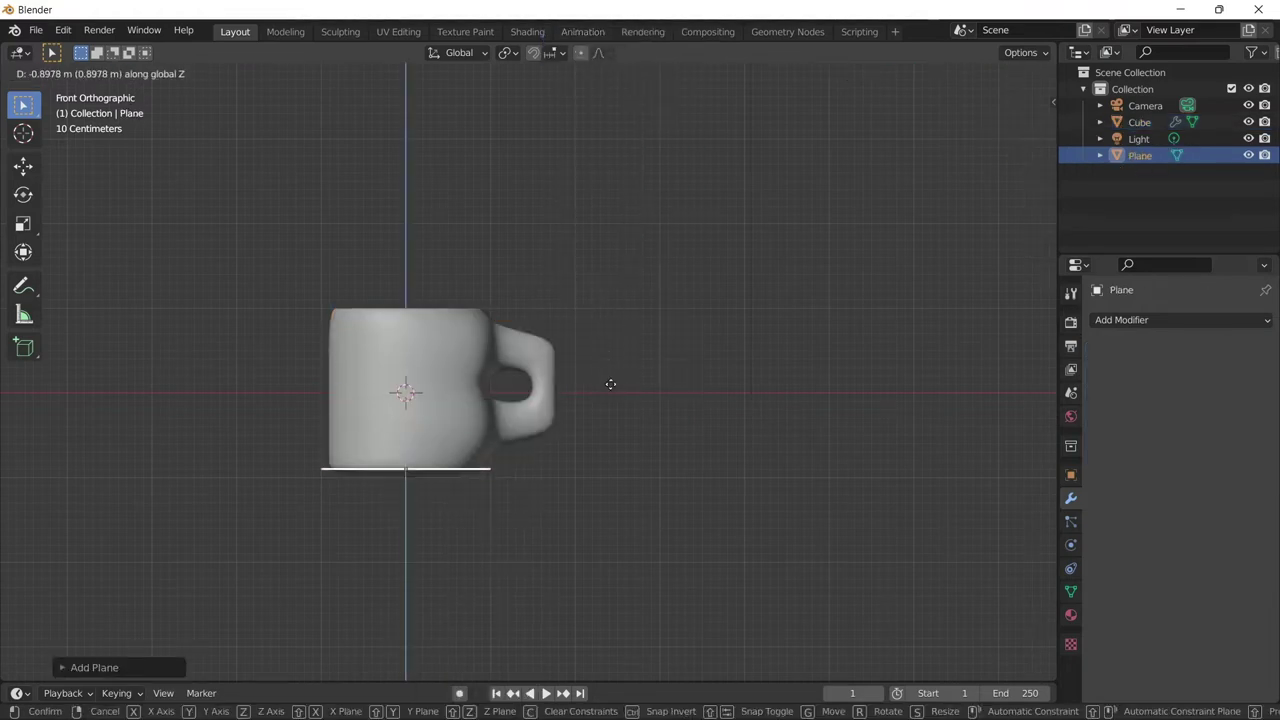
pyautogui.click(621, 389)
pyautogui.write('s')
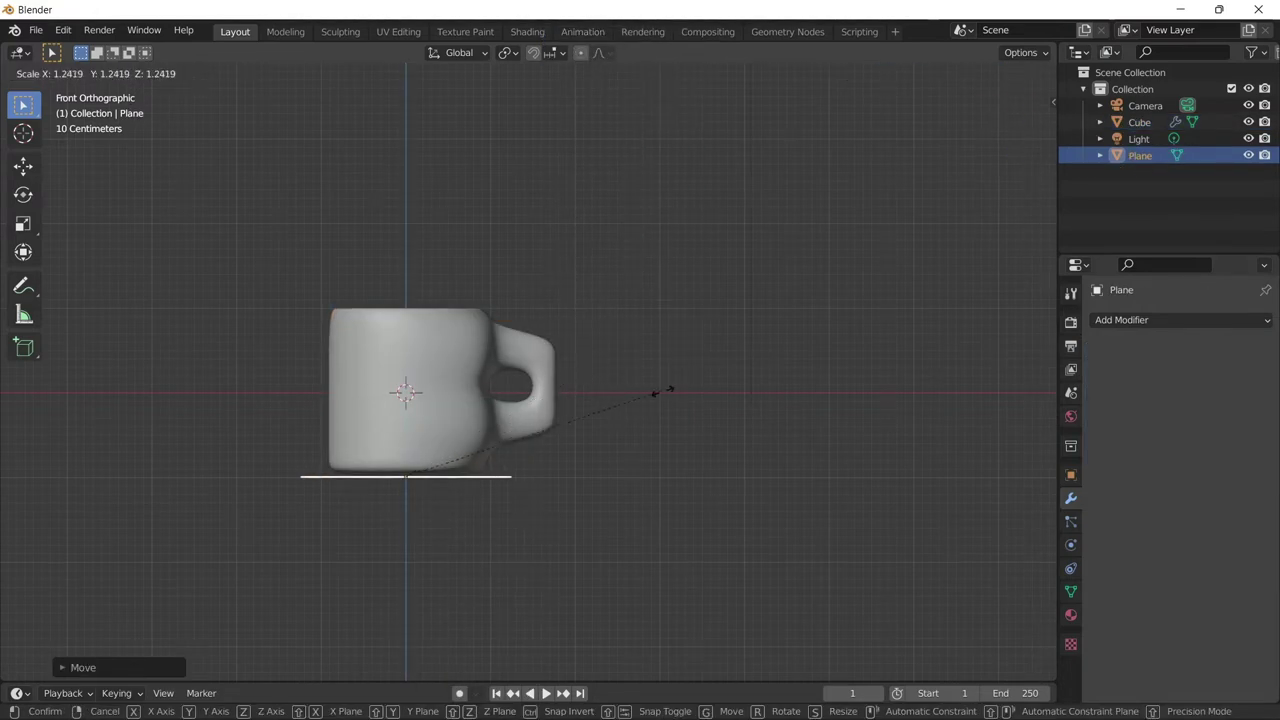
pyautogui.write('5')
pyautogui.press('Return')
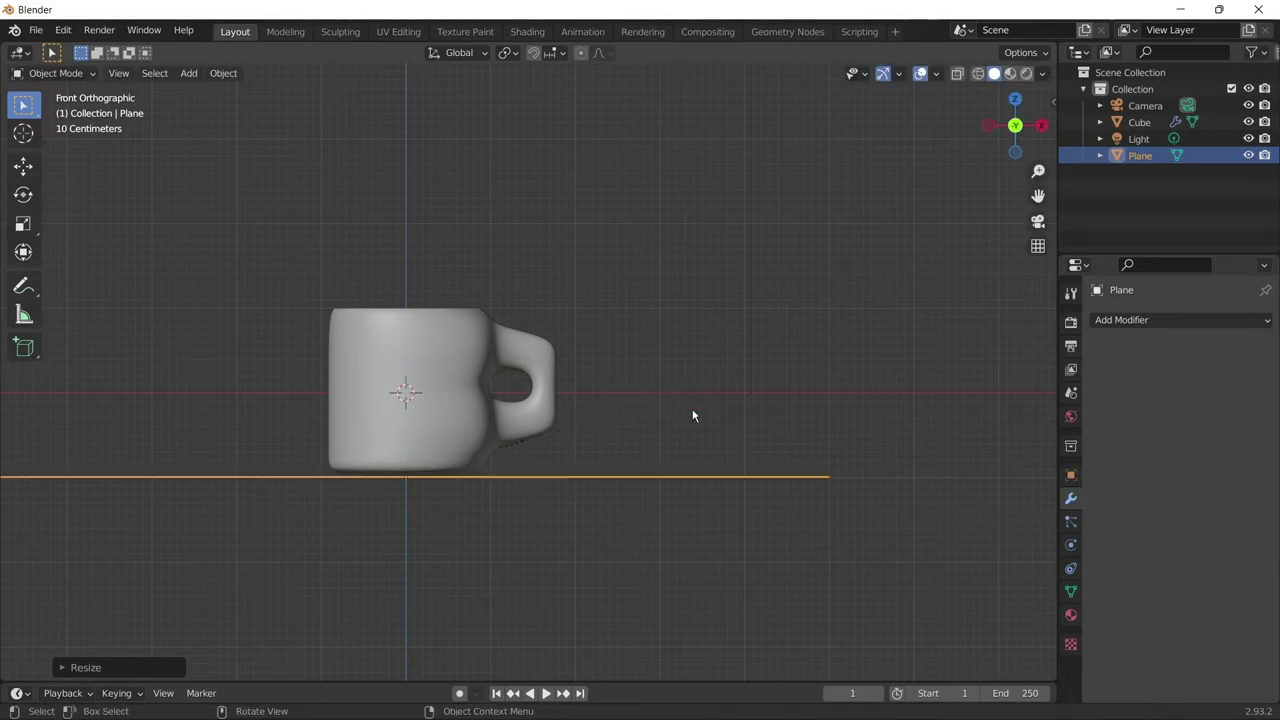
pyautogui.moveTo(691, 417); pyautogui.dragTo(671, 497, button='middle')
pyautogui.press('s')
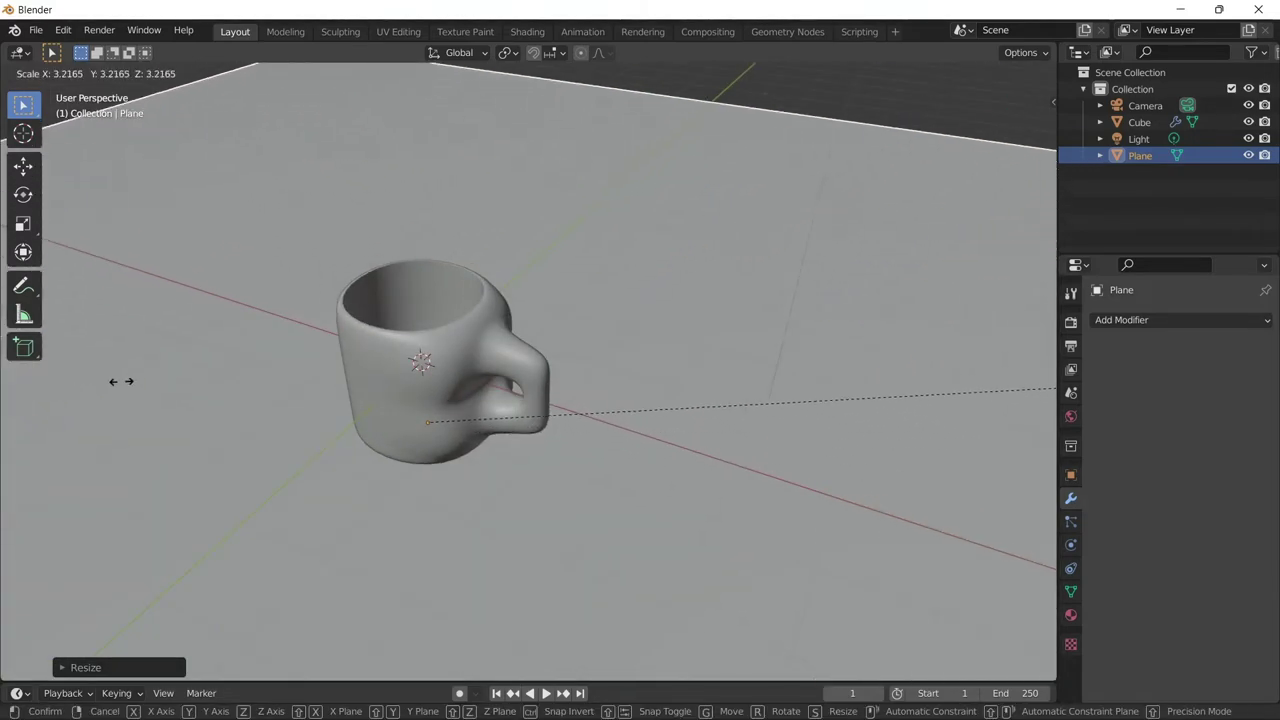
pyautogui.click(139, 379)
# Step: Raise the ground plane along Z to meet the mug's base
pyautogui.moveTo(395, 370); pyautogui.dragTo(433, 327, button='middle')
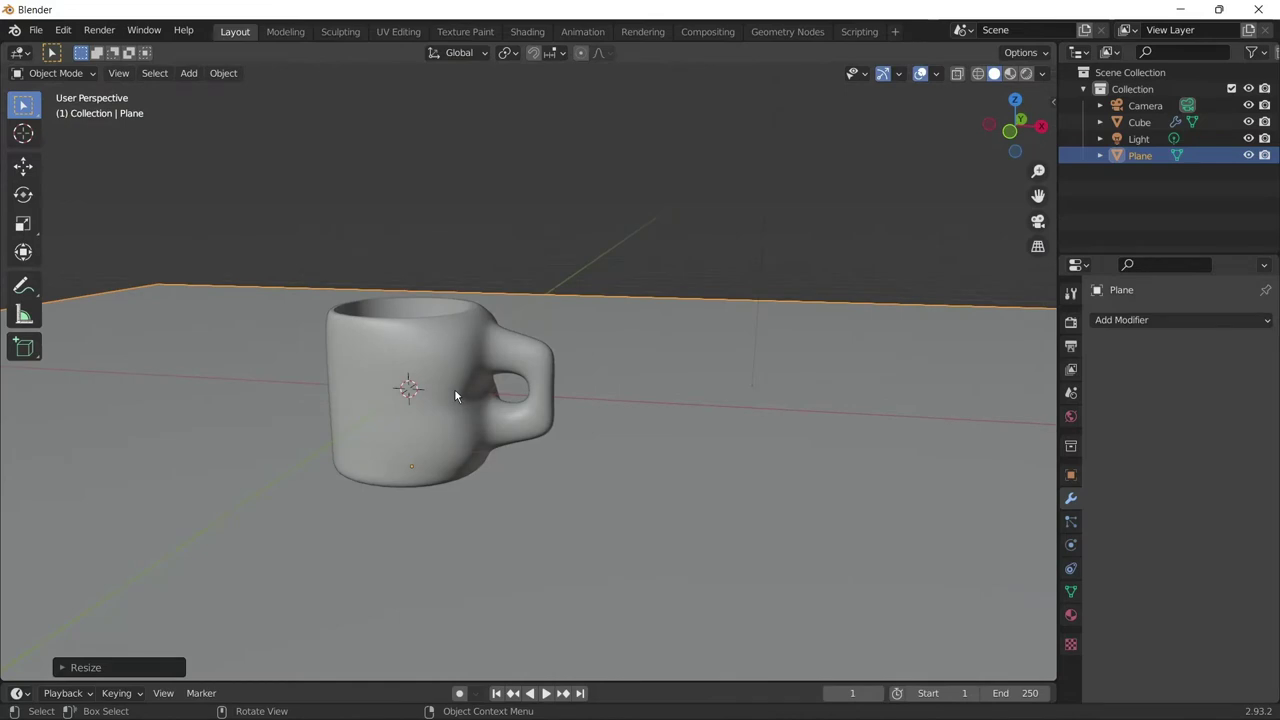
pyautogui.press('g')
pyautogui.press('z')
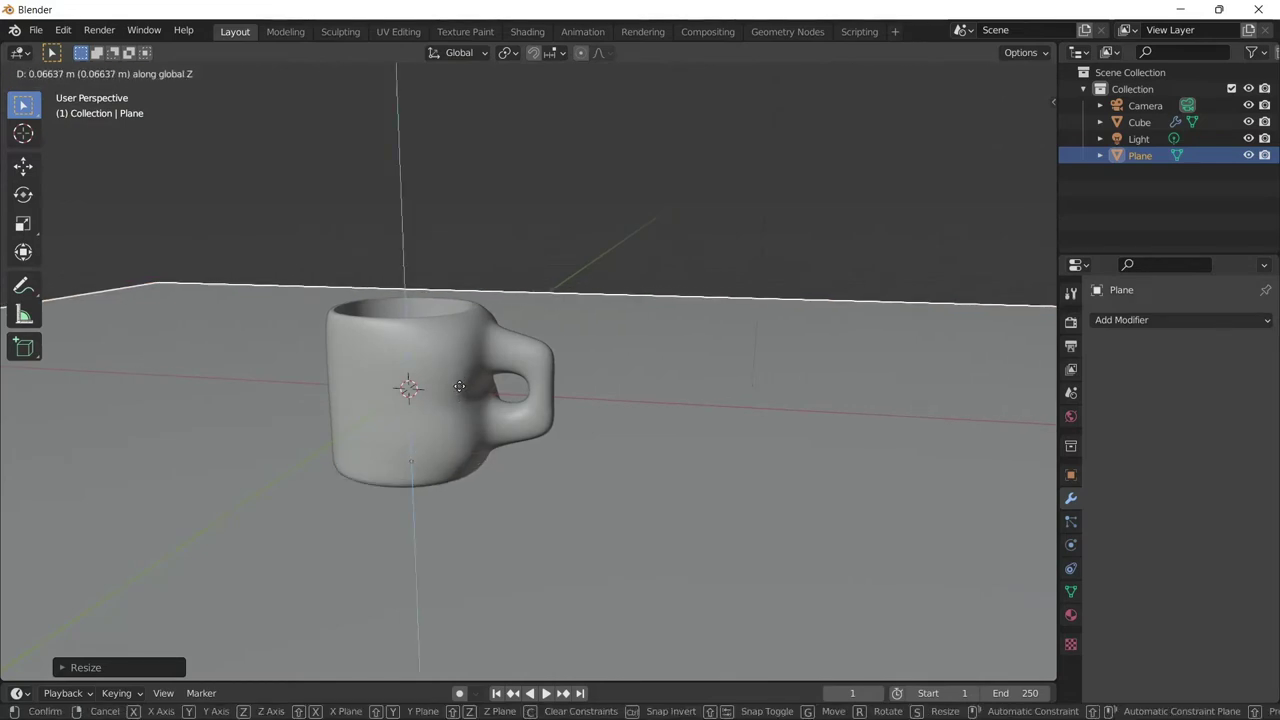
pyautogui.click(462, 379)
pyautogui.click(667, 252)
pyautogui.moveTo(667, 252)
pyautogui.mouseDown(button='middle')
pyautogui.moveTo(671, 286)
pyautogui.moveTo(621, 316)
pyautogui.mouseUp(button='middle')
pyautogui.click(671, 331)
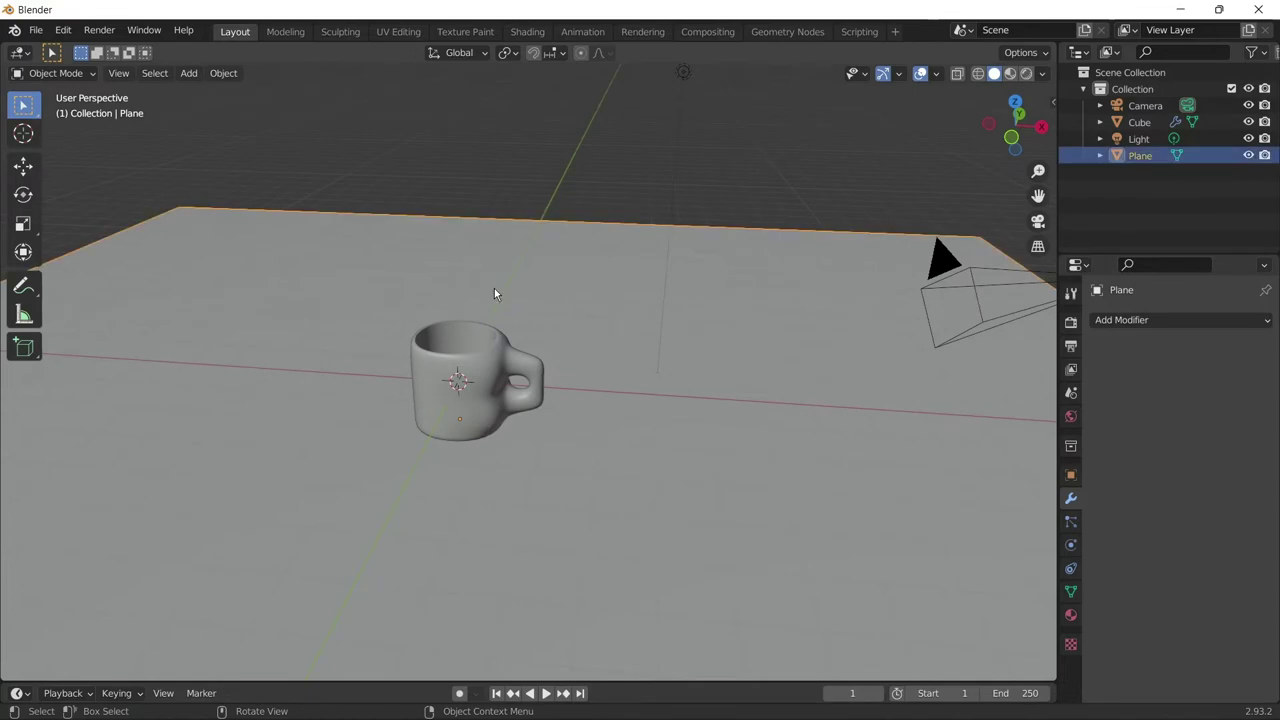
# Step: Centre the light over the mug in top view, leaving the camera where it was
pyautogui.press('KP_0')
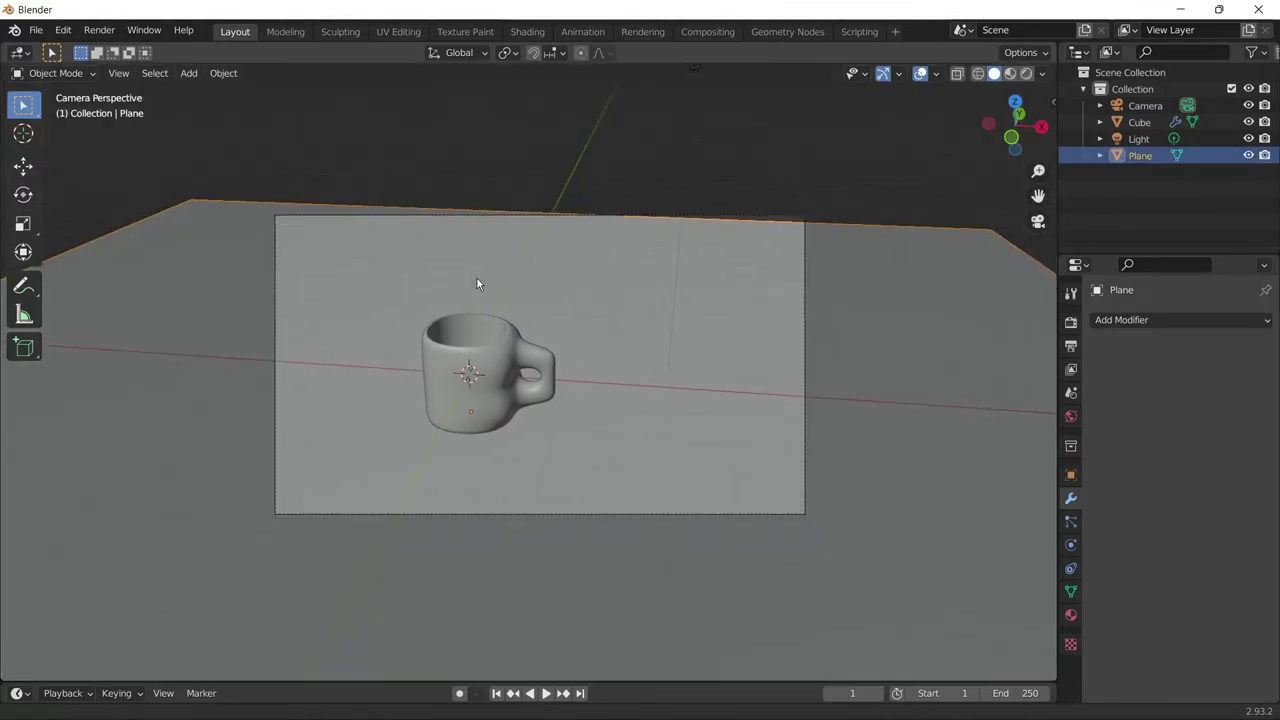
pyautogui.press('n')
pyautogui.click(711, 157)
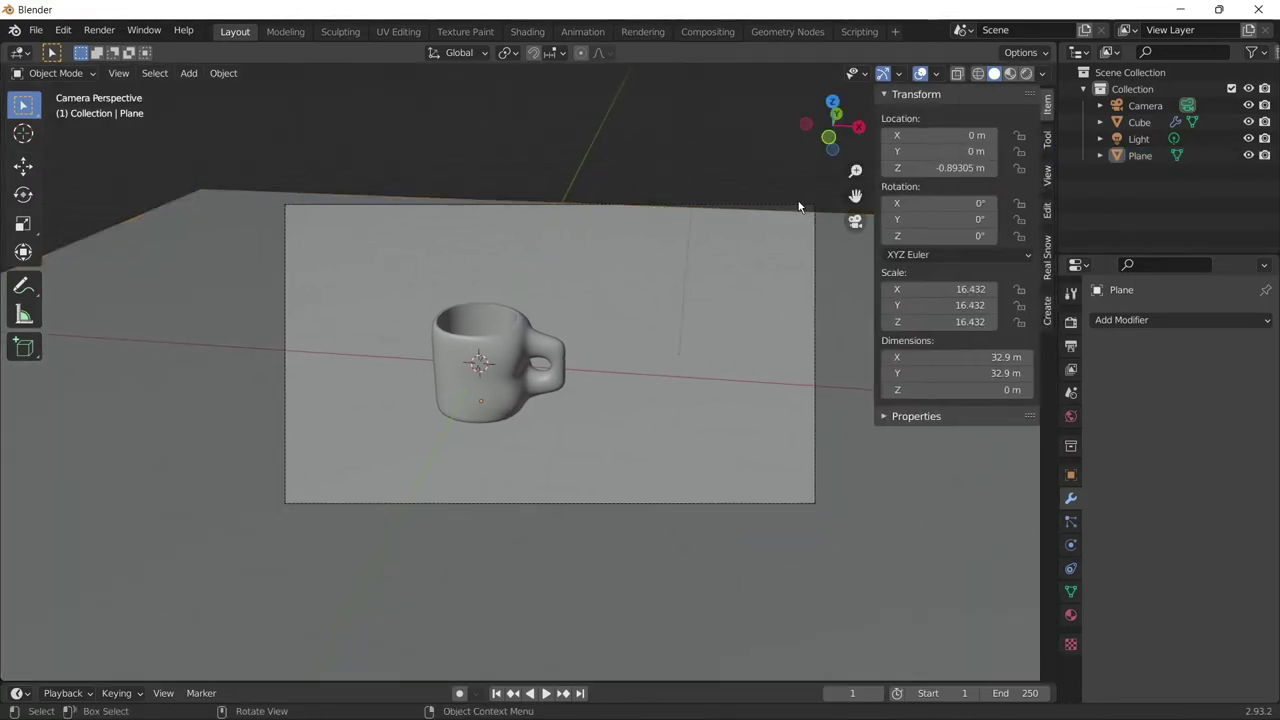
pyautogui.click(797, 205)
pyautogui.press('g')
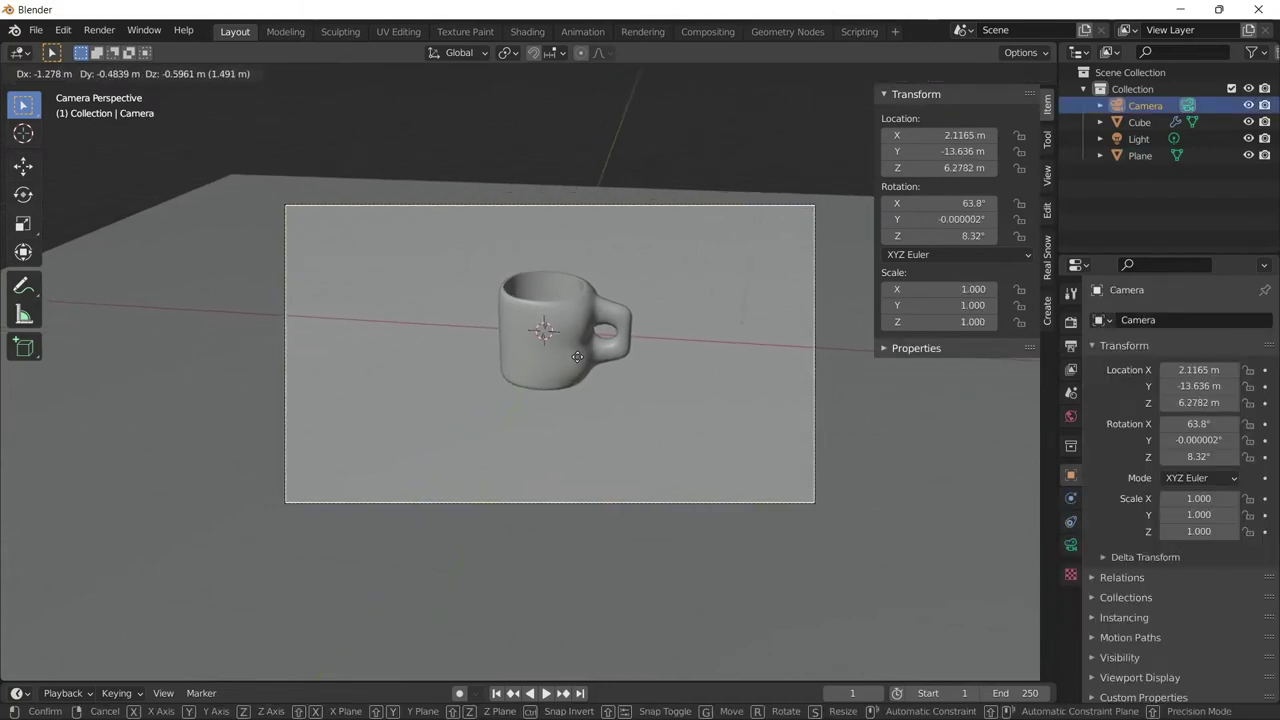
pyautogui.click(567, 334)
pyautogui.click(758, 282)
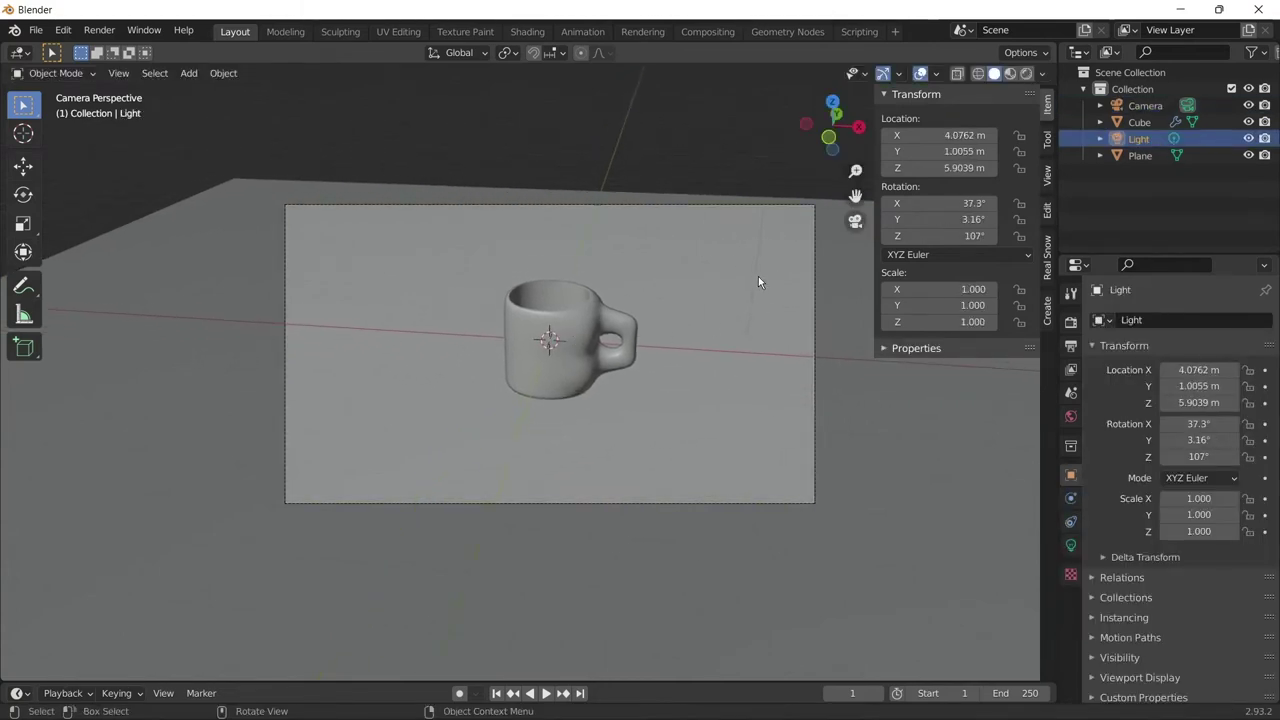
pyautogui.press('KP_7')
pyautogui.press('g')
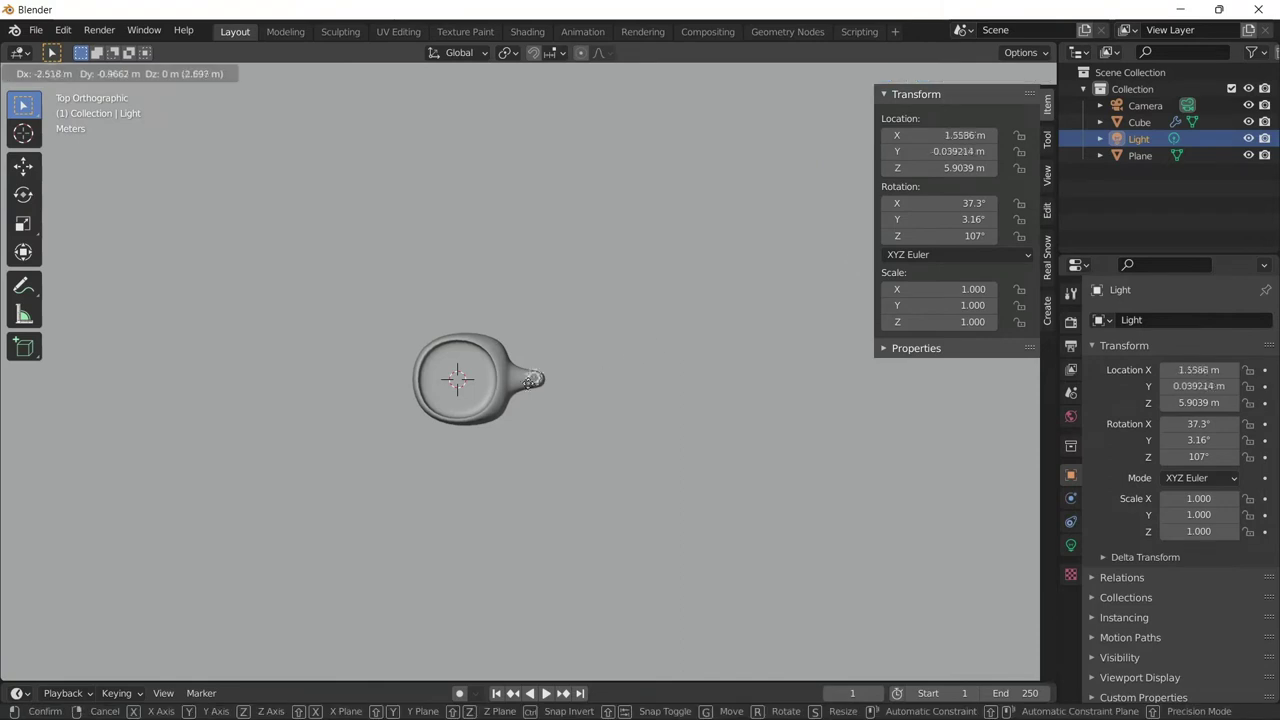
pyautogui.click(482, 385)
# Step: Turn the light into an Area light and zero its X, Y and Z rotation
pyautogui.click(1071, 544)
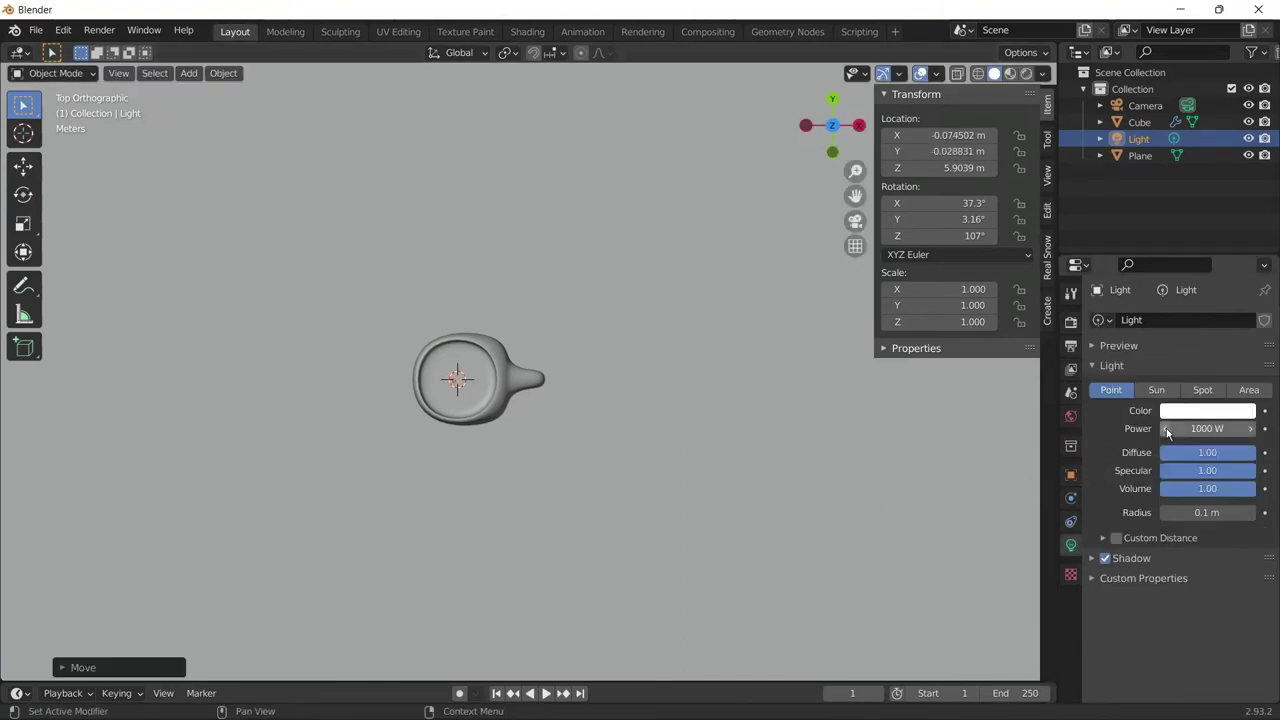
pyautogui.click(1249, 389)
pyautogui.moveTo(406, 400)
pyautogui.mouseDown(button='middle')
pyautogui.moveTo(472, 381)
pyautogui.moveTo(467, 285)
pyautogui.mouseUp(button='middle')
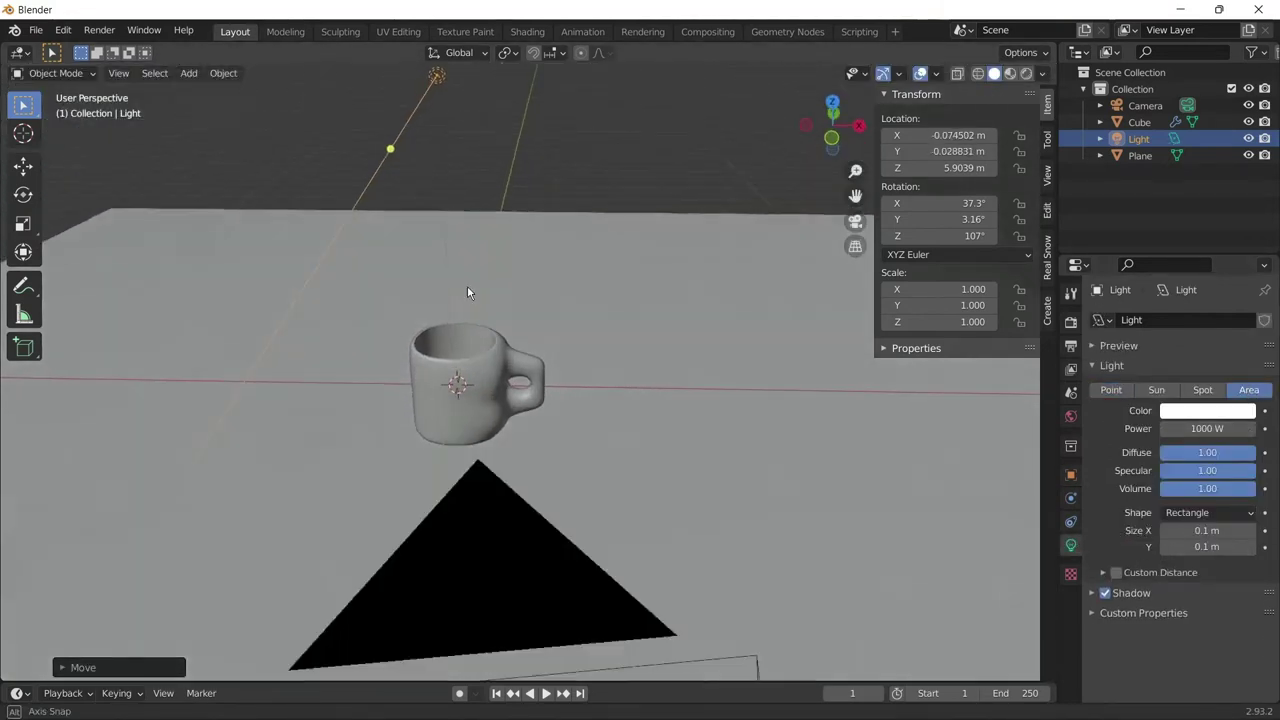
pyautogui.click(967, 203)
pyautogui.write('0')
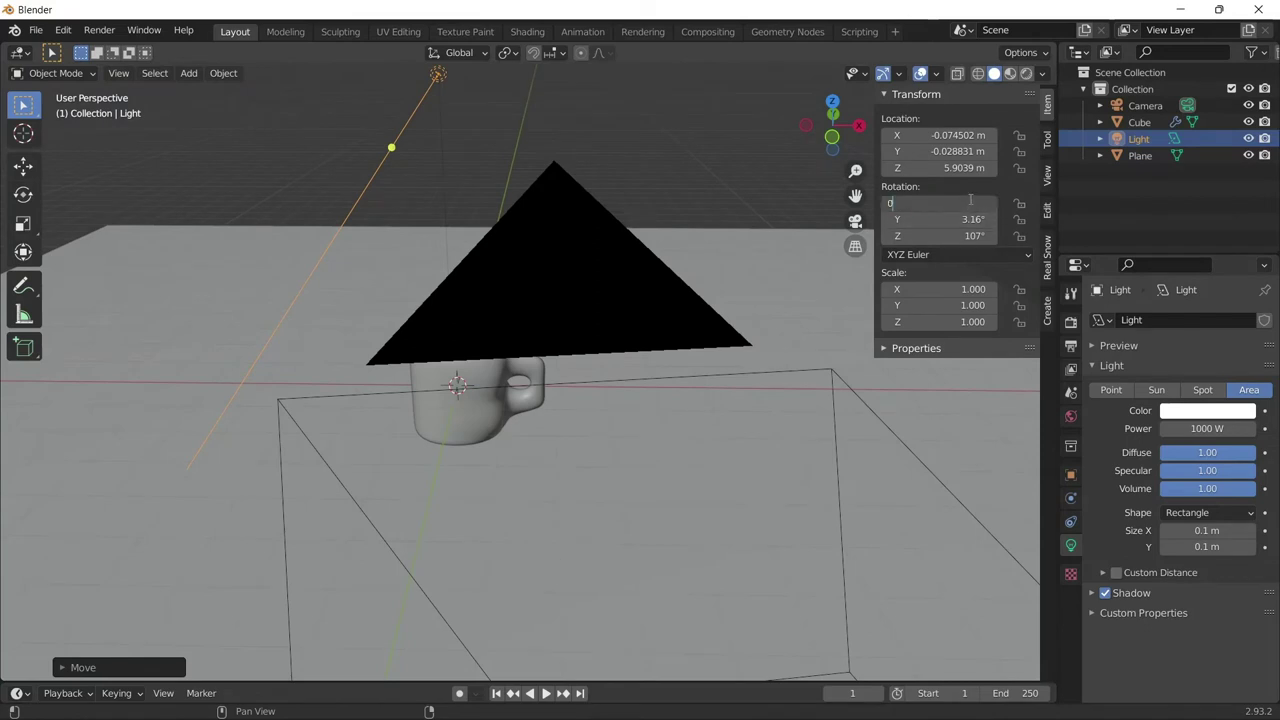
pyautogui.click(973, 219)
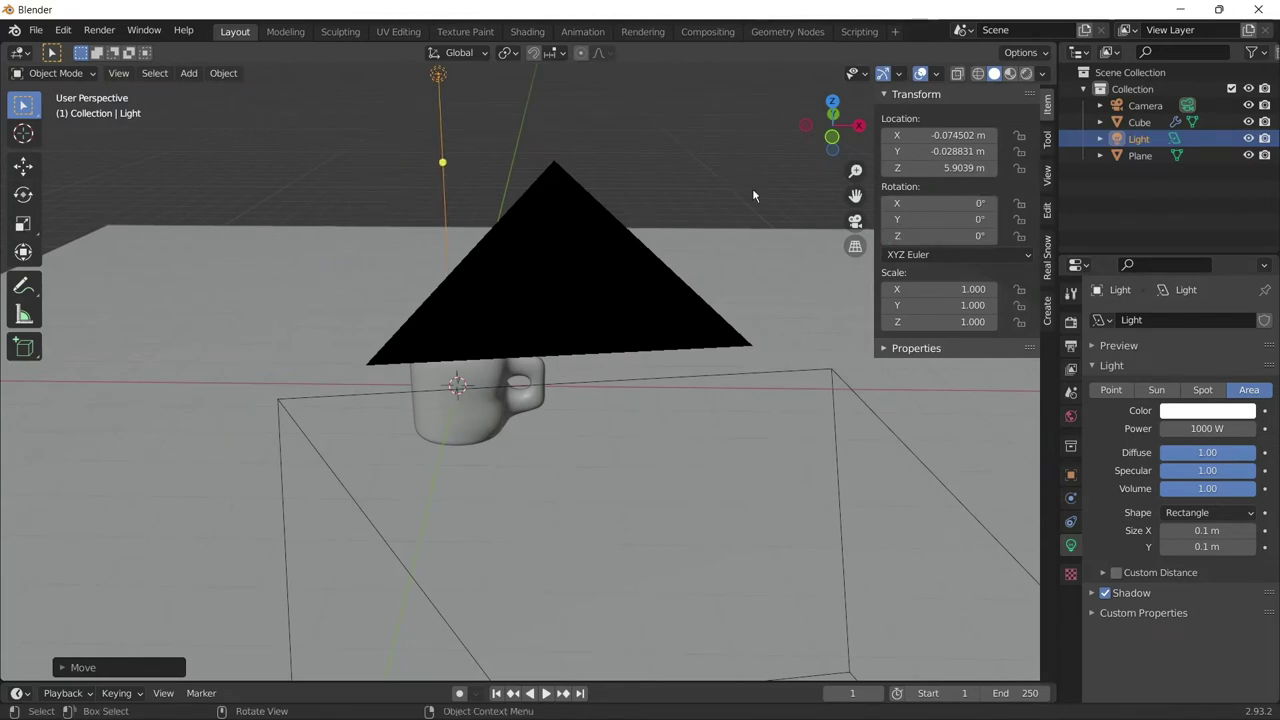
pyautogui.press('n')
pyautogui.moveTo(623, 274)
pyautogui.mouseDown(button='middle')
pyautogui.moveTo(781, 291)
pyautogui.moveTo(812, 272)
pyautogui.mouseUp(button='middle')
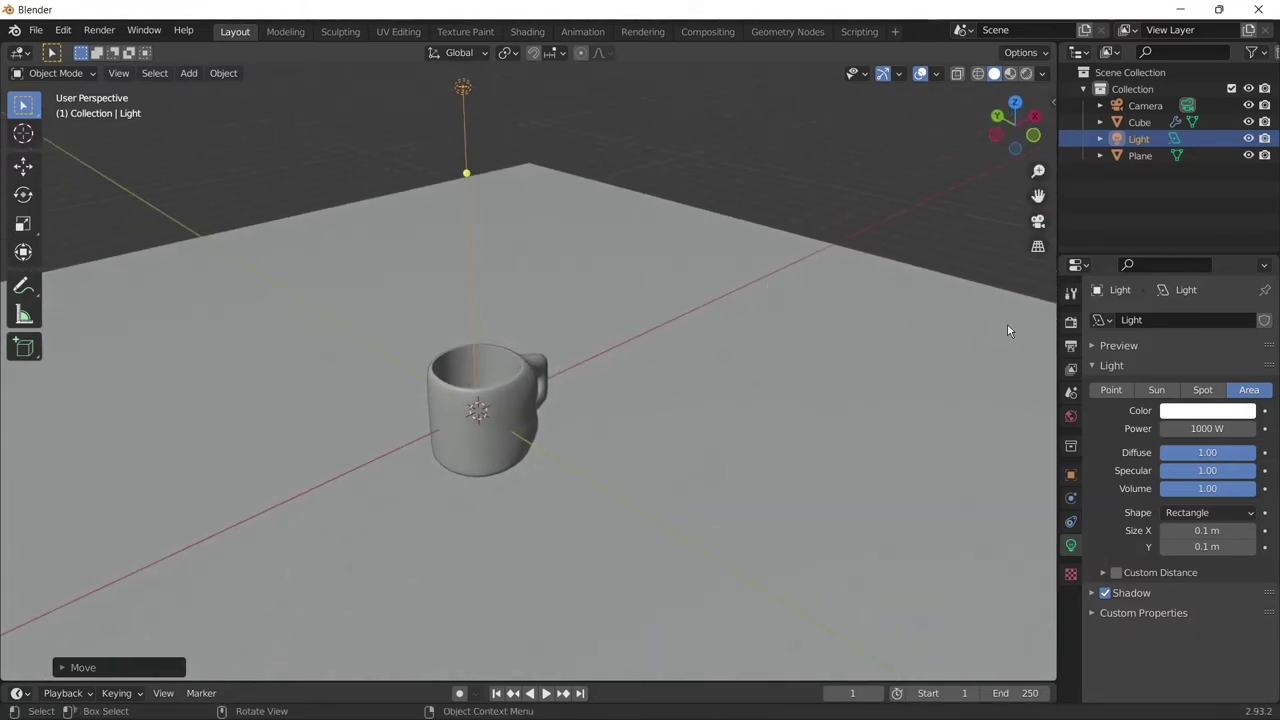
# Step: Set the render engine to Cycles with GPU Compute as the device
pyautogui.click(1070, 321)
pyautogui.click(1216, 319)
pyautogui.click(1212, 377)
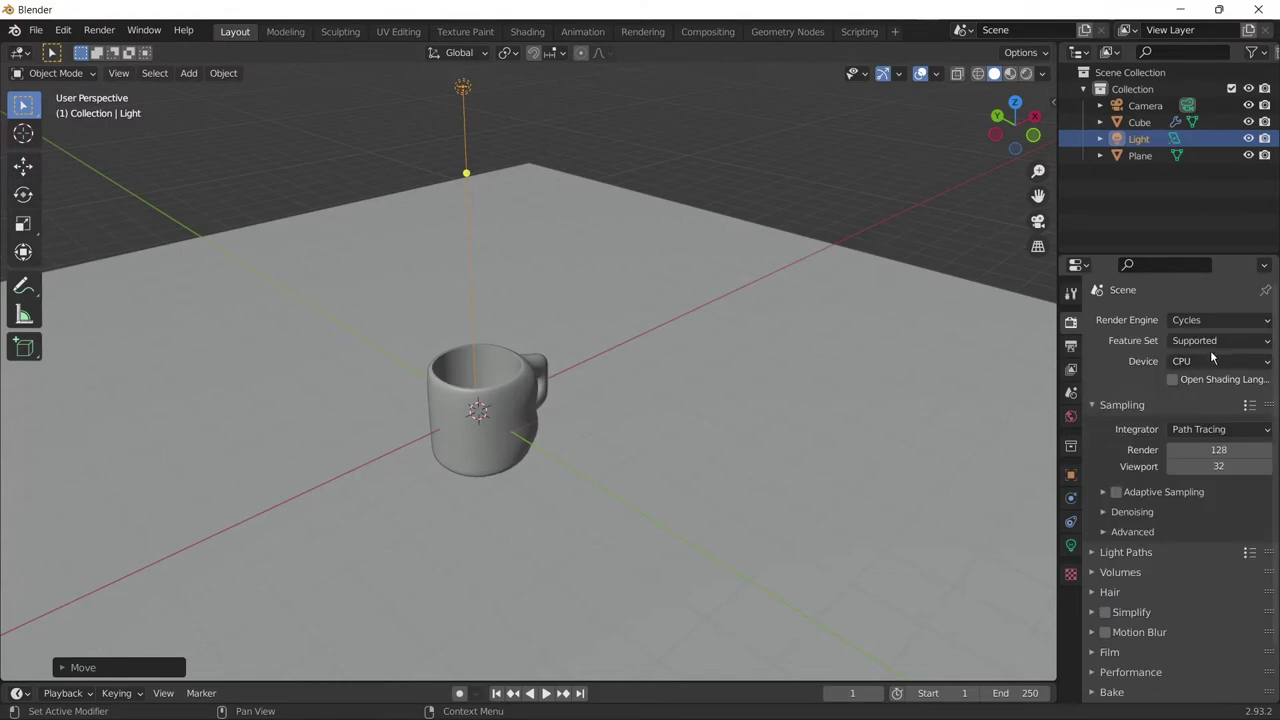
pyautogui.click(1216, 361)
pyautogui.click(1214, 398)
pyautogui.scroll(-2, 1168, 434)
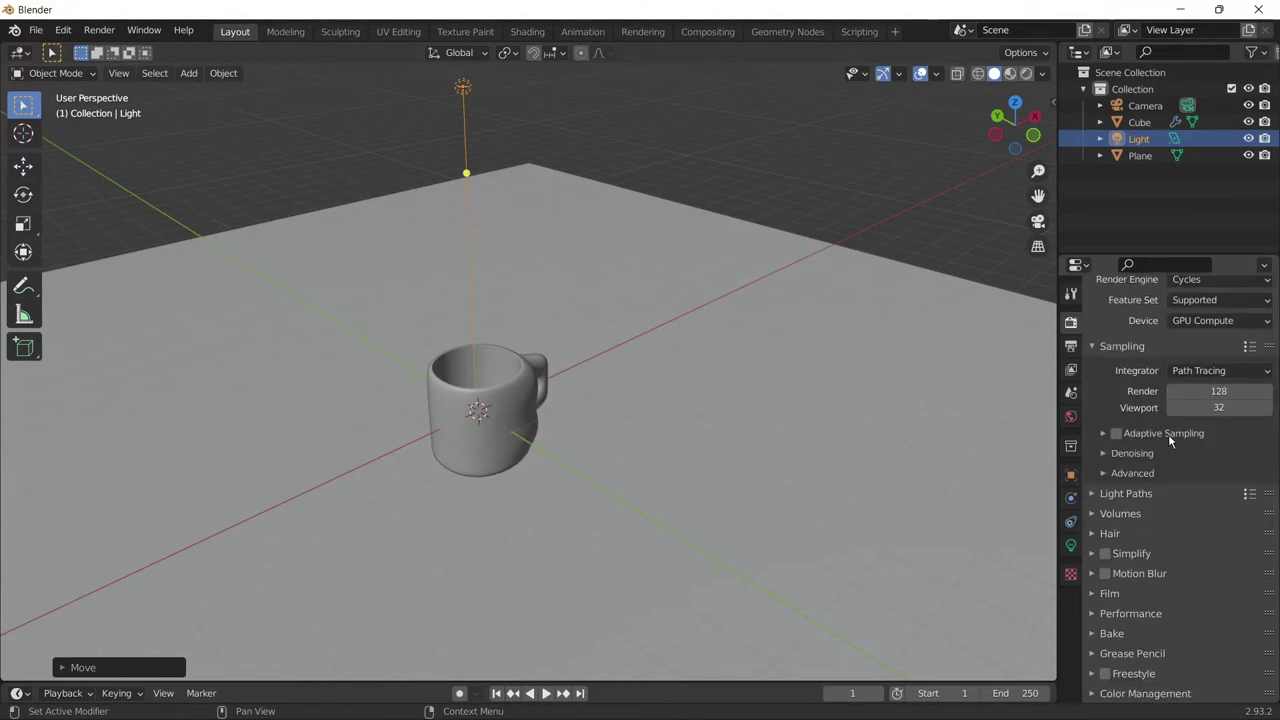
# Step: Preview the scene in Rendered shading through the camera
pyautogui.click(1025, 73)
pyautogui.moveTo(656, 267); pyautogui.dragTo(568, 257, button='middle')
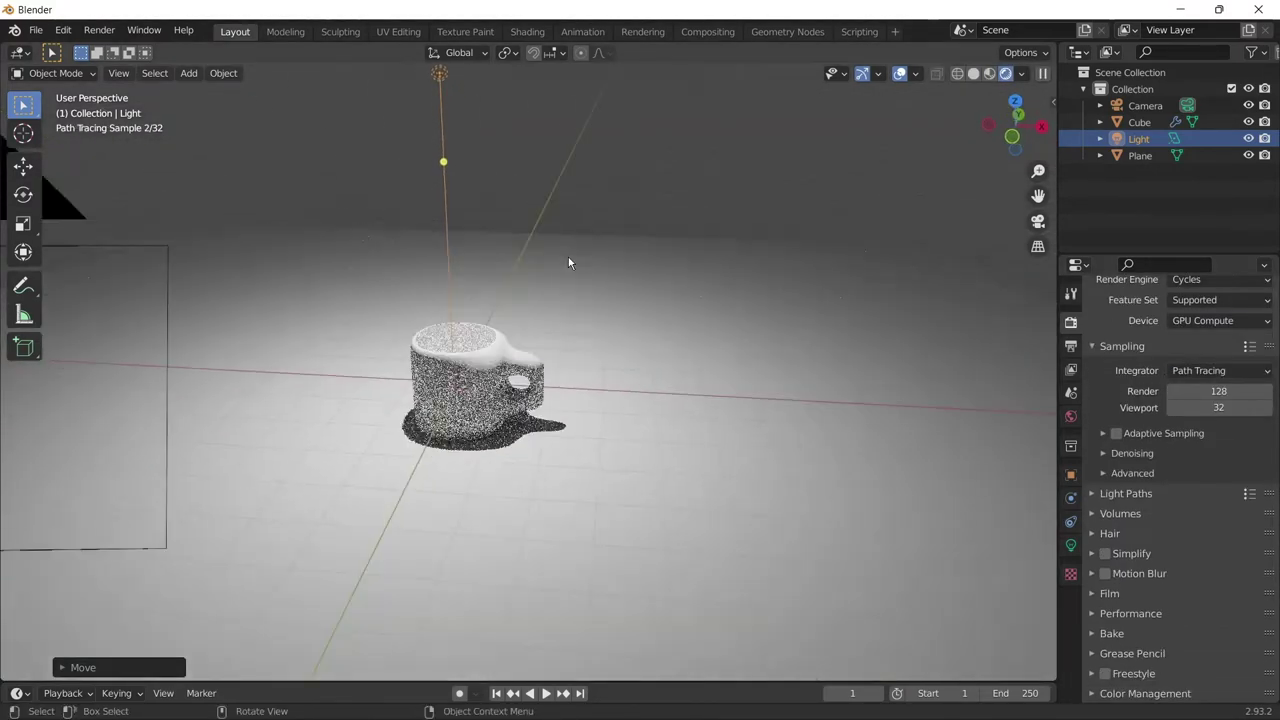
pyautogui.press('KP_0')
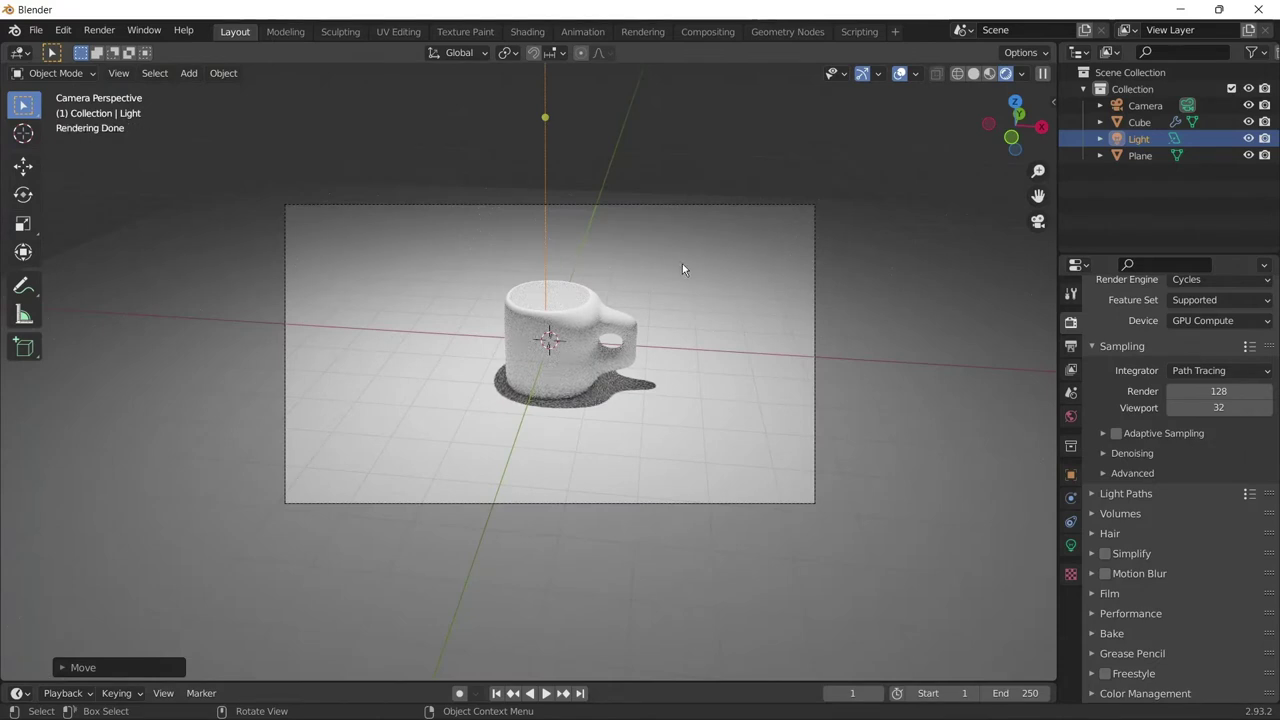
pyautogui.click(812, 206)
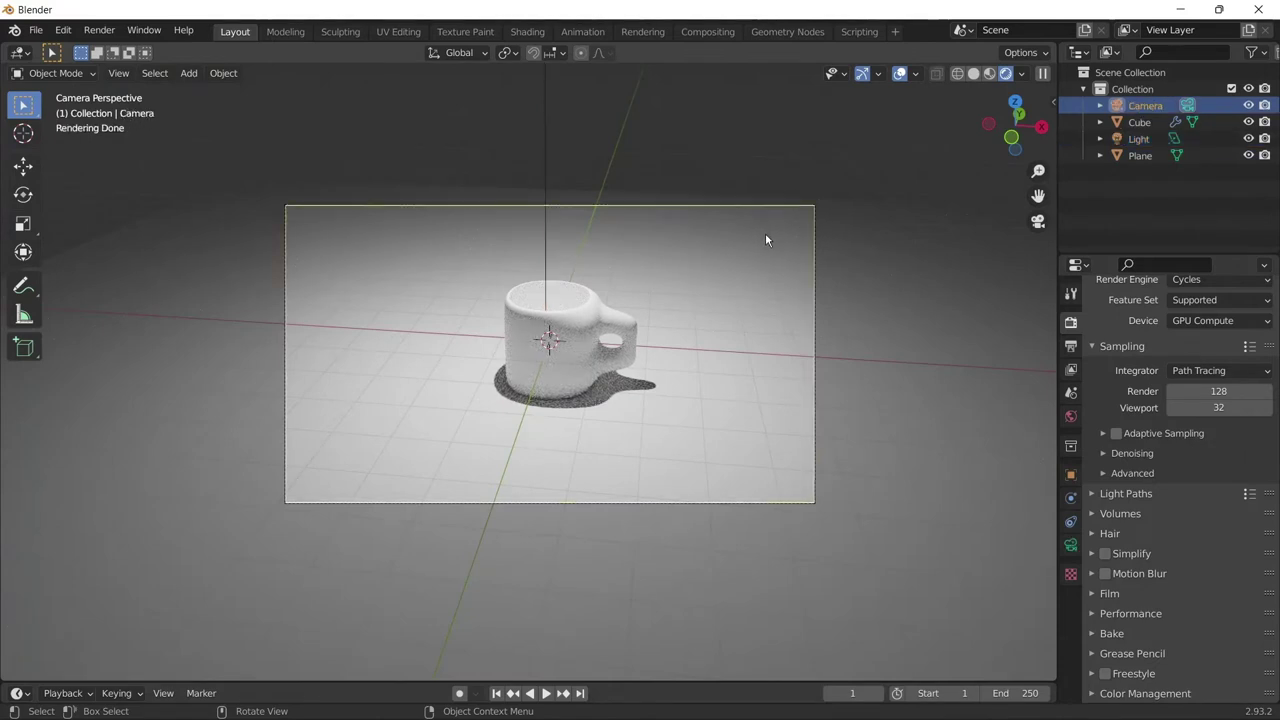
pyautogui.scroll(1, 729, 295)
pyautogui.scroll(-1, 729, 295)
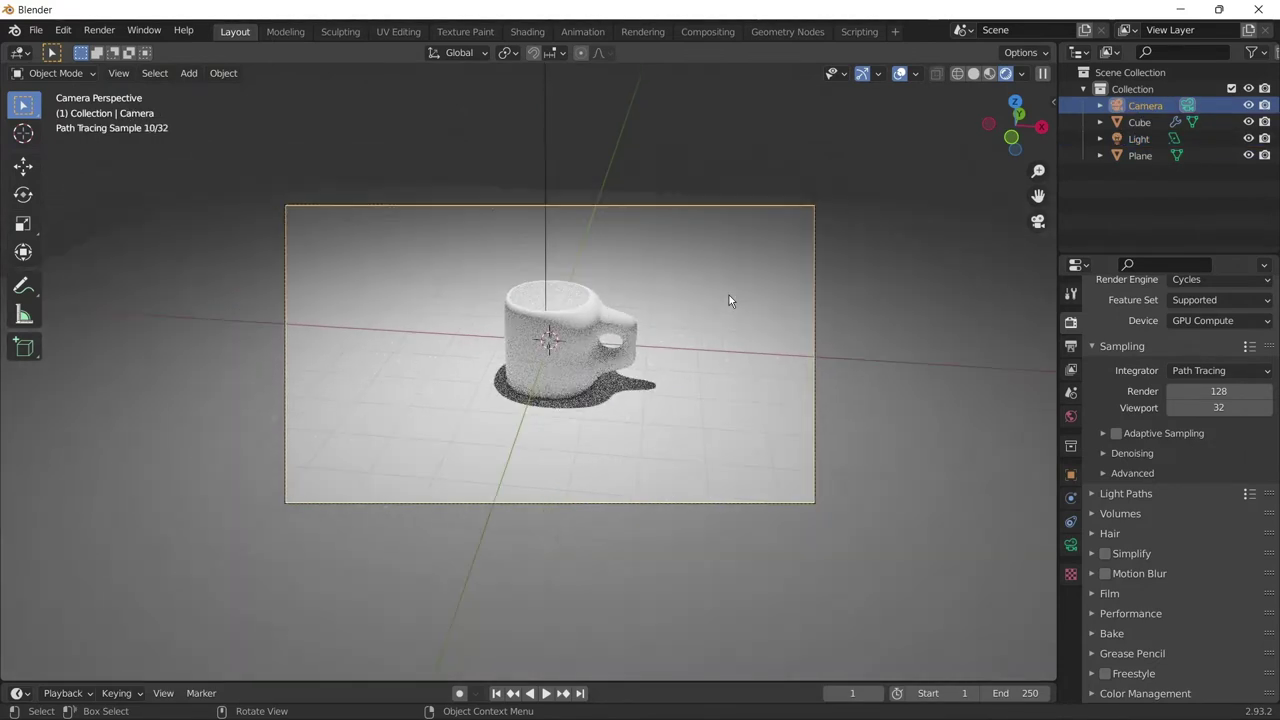
# Step: Adjust the camera's height with vertical-only moves so the mug sits higher in frame
pyautogui.press('g')
pyautogui.press('z')
pyautogui.click(736, 238)
pyautogui.press('g')
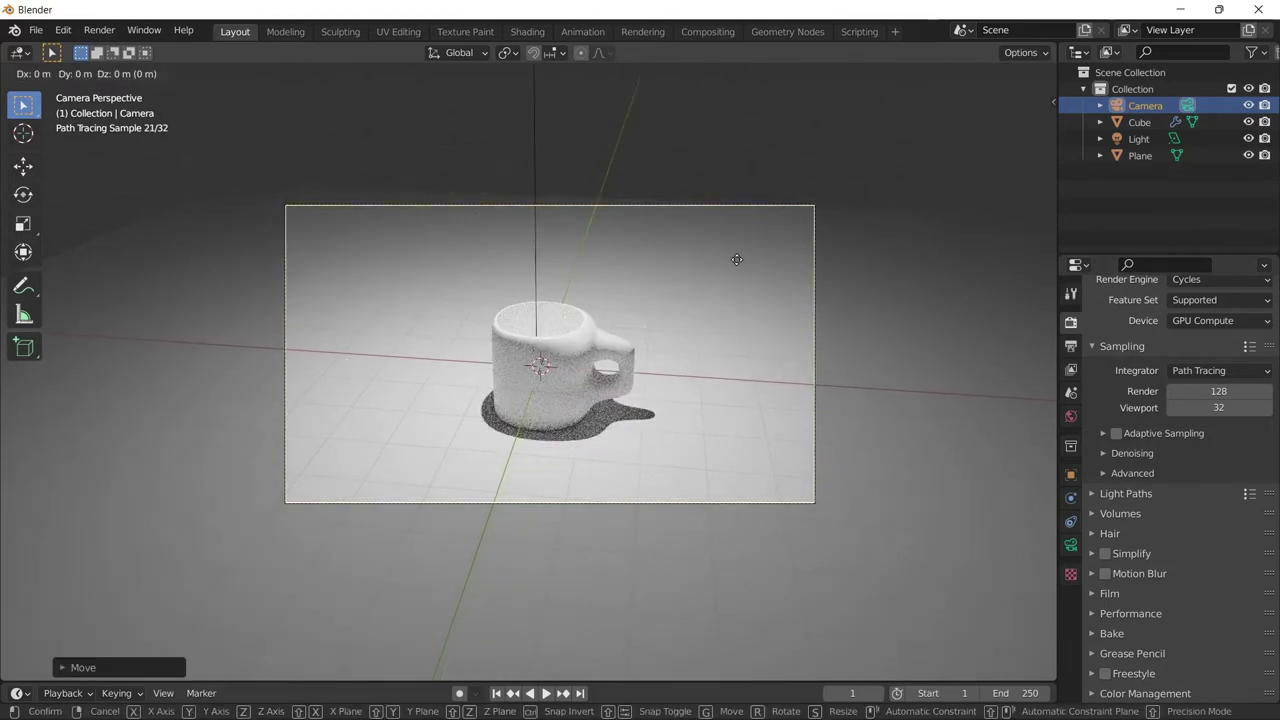
pyautogui.press('z')
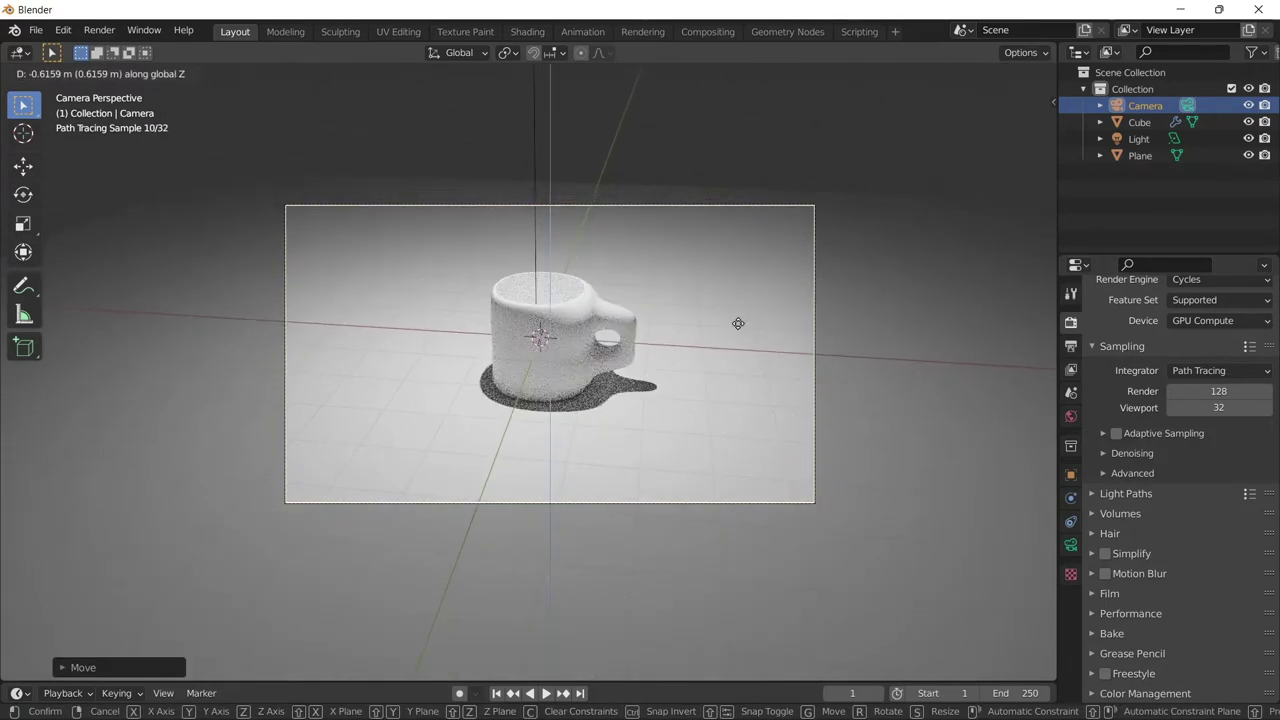
pyautogui.click(738, 323)
pyautogui.press('g')
pyautogui.press('z')
pyautogui.click(752, 245)
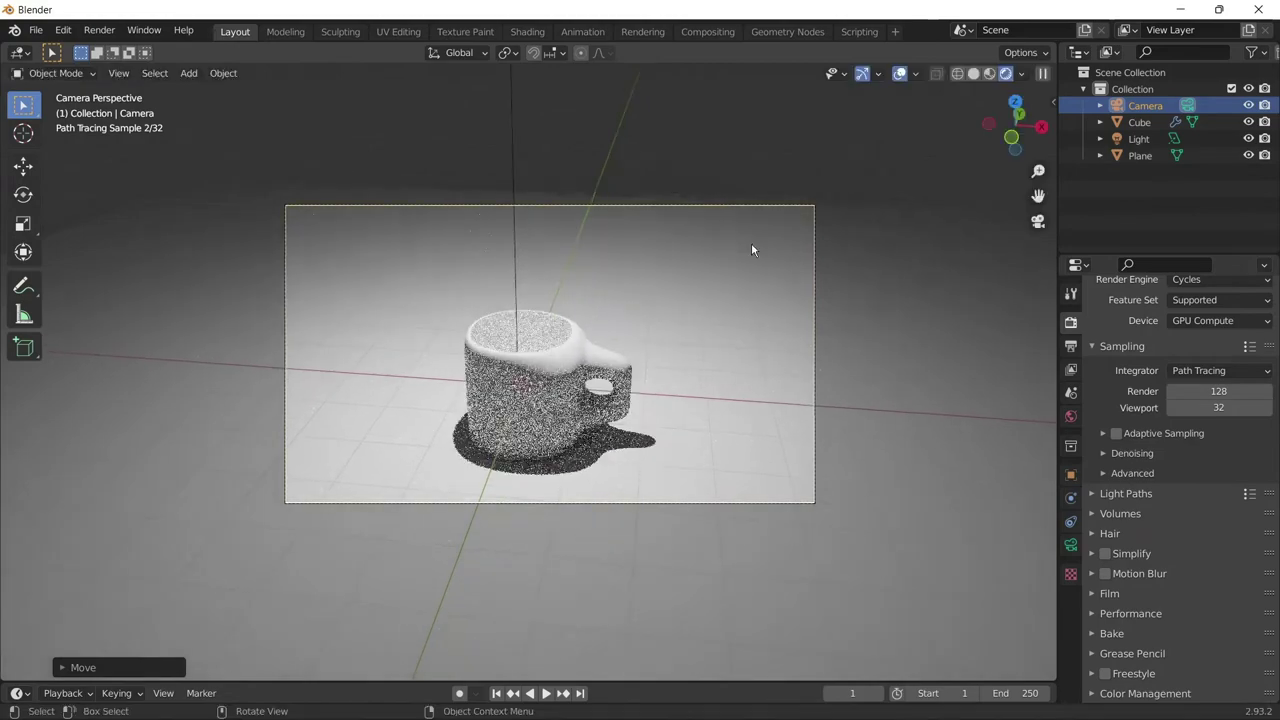
pyautogui.press('g')
pyautogui.press('z')
pyautogui.click(751, 335)
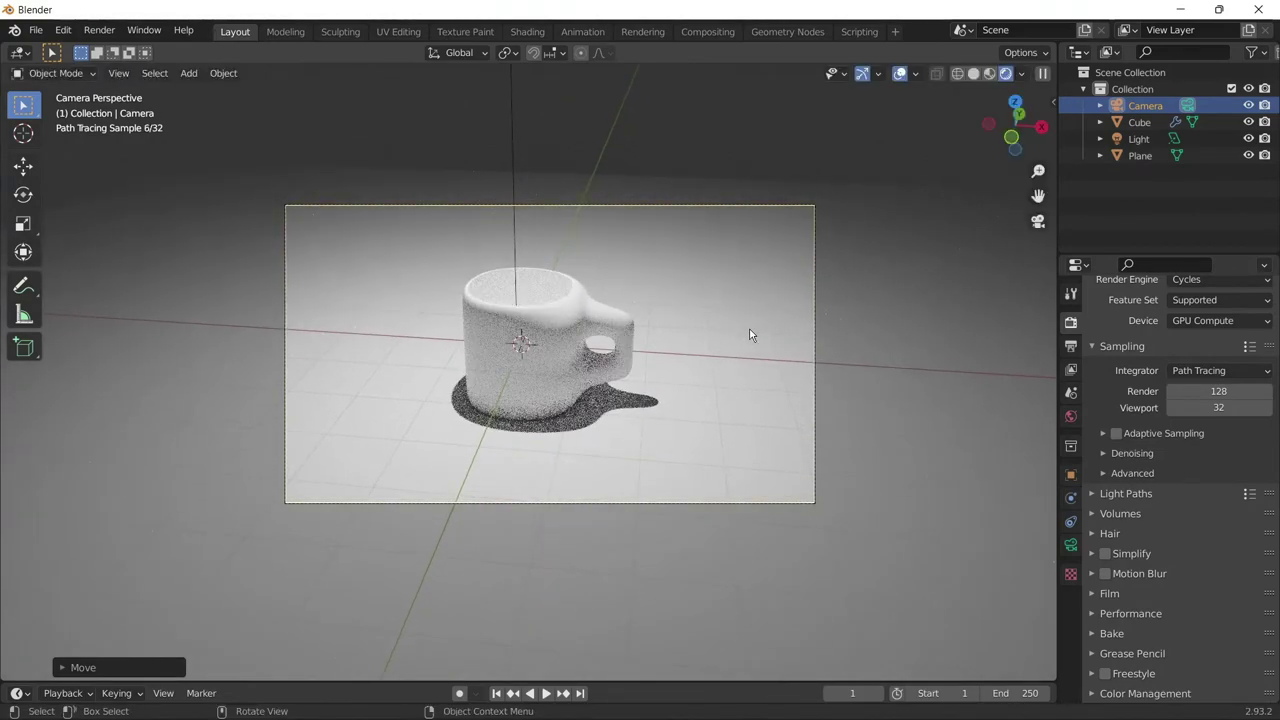
# Step: Rotate the camera around the Z axis to reframe the mug
pyautogui.press('r')
pyautogui.press('z')
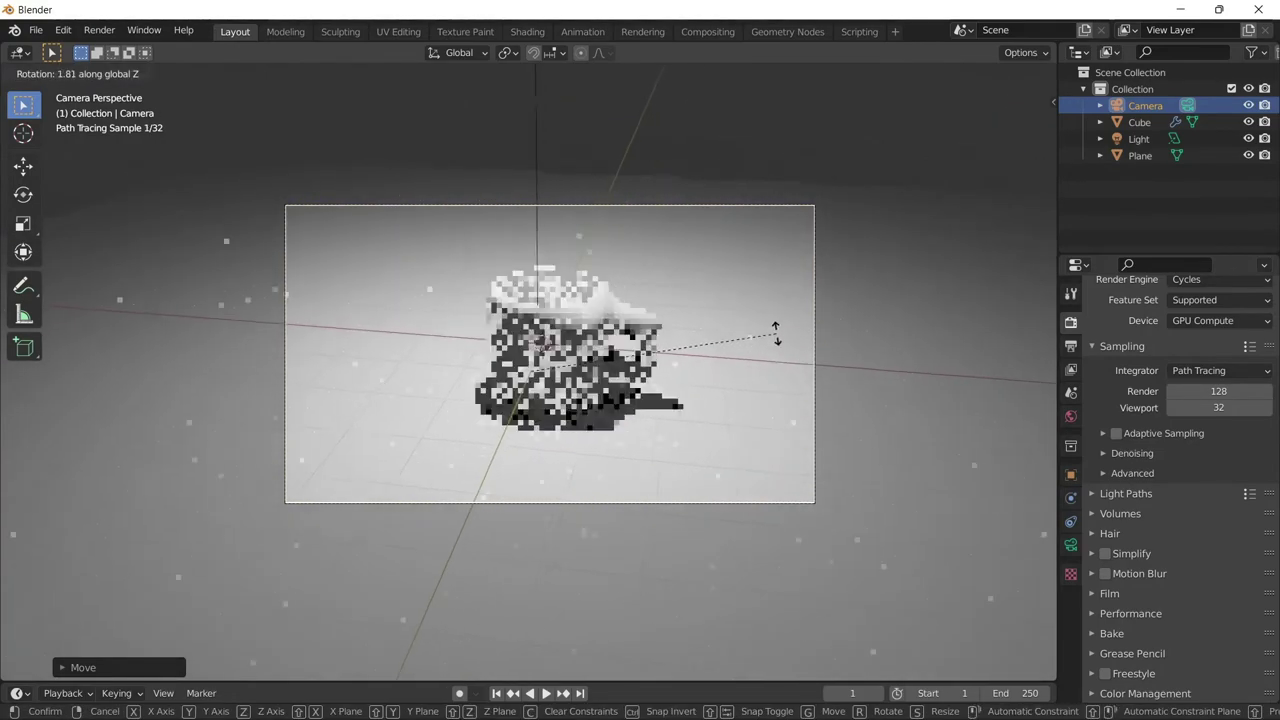
pyautogui.click(732, 327)
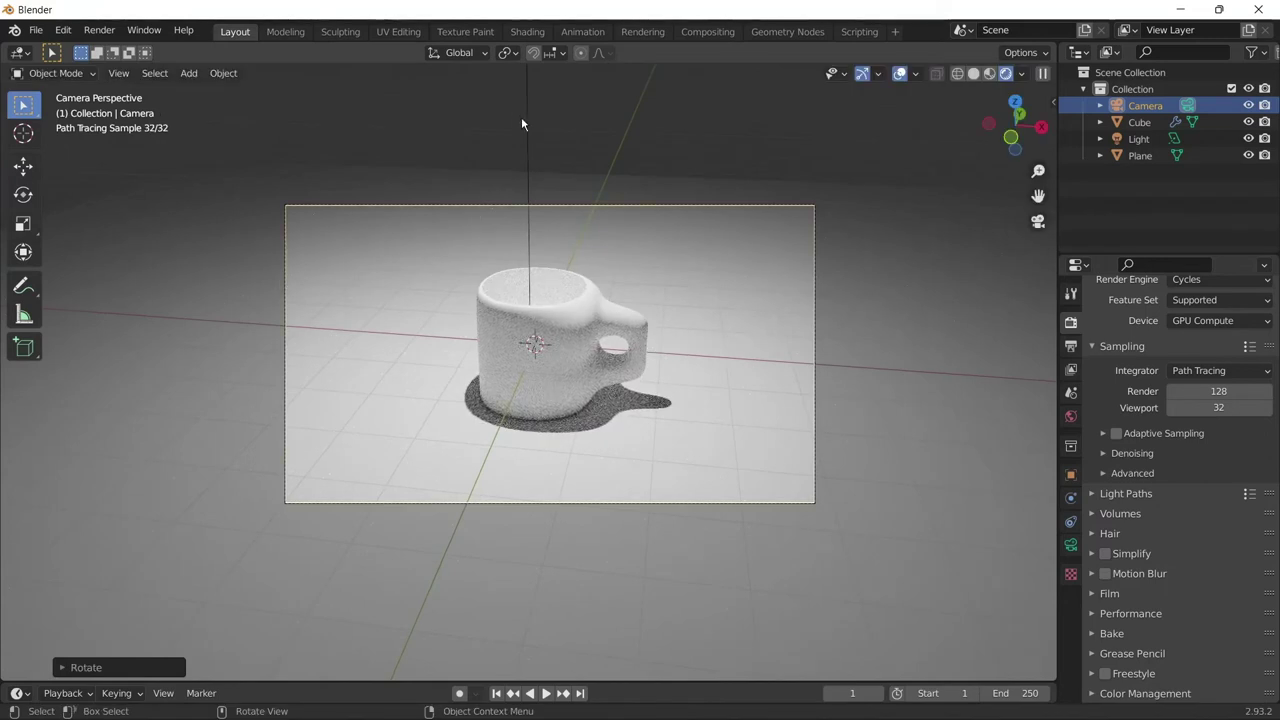
pyautogui.click(1139, 138)
pyautogui.click(1071, 545)
pyautogui.write('20')
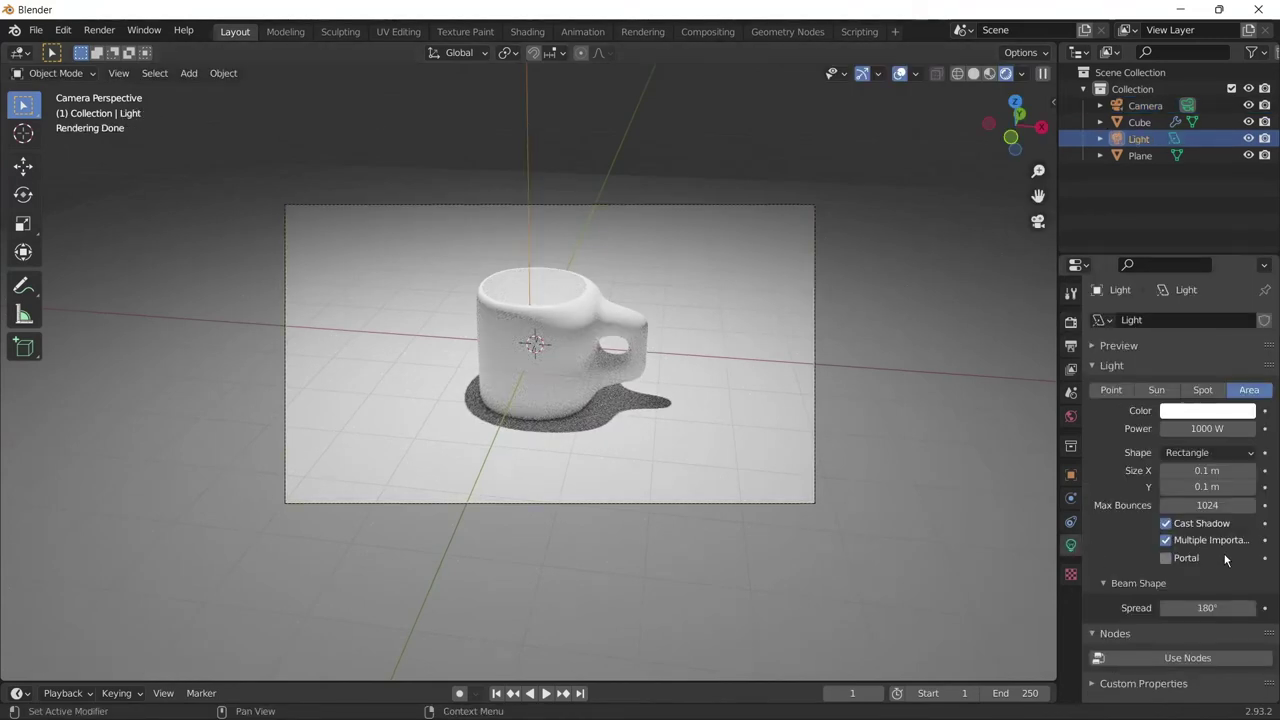
# Step: Set the area light's power to 50 W
pyautogui.press('Return')
pyautogui.click(1207, 428)
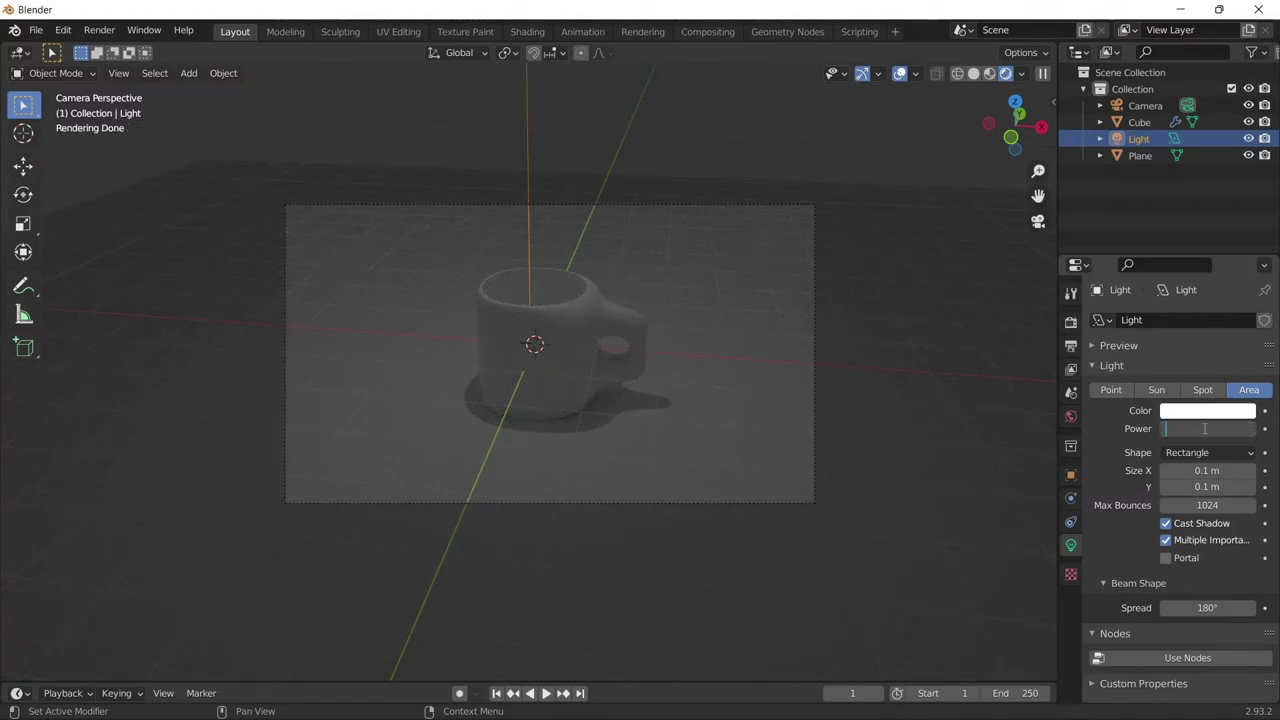
pyautogui.write('50')
pyautogui.press('Return')
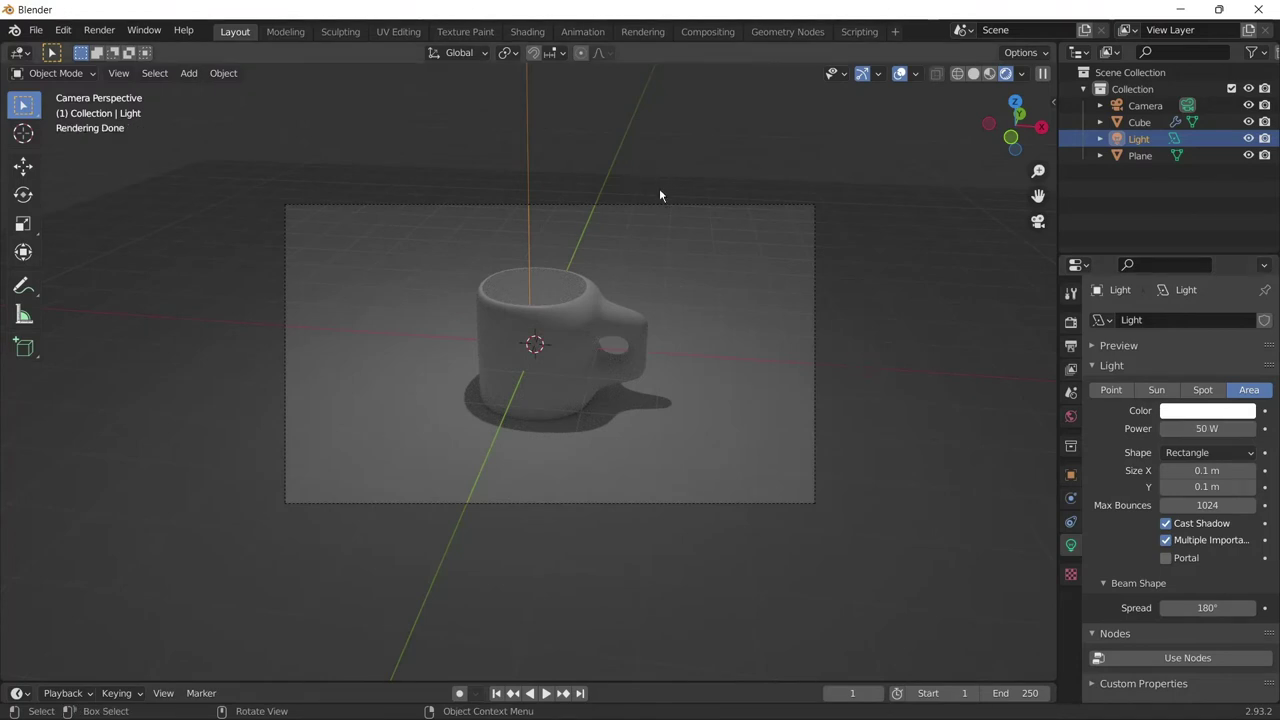
# Step: Duplicate the area light, tilt it, and place it right of the mug in front view
pyautogui.press('KP_1')
pyautogui.hotkey('shift', 'd')
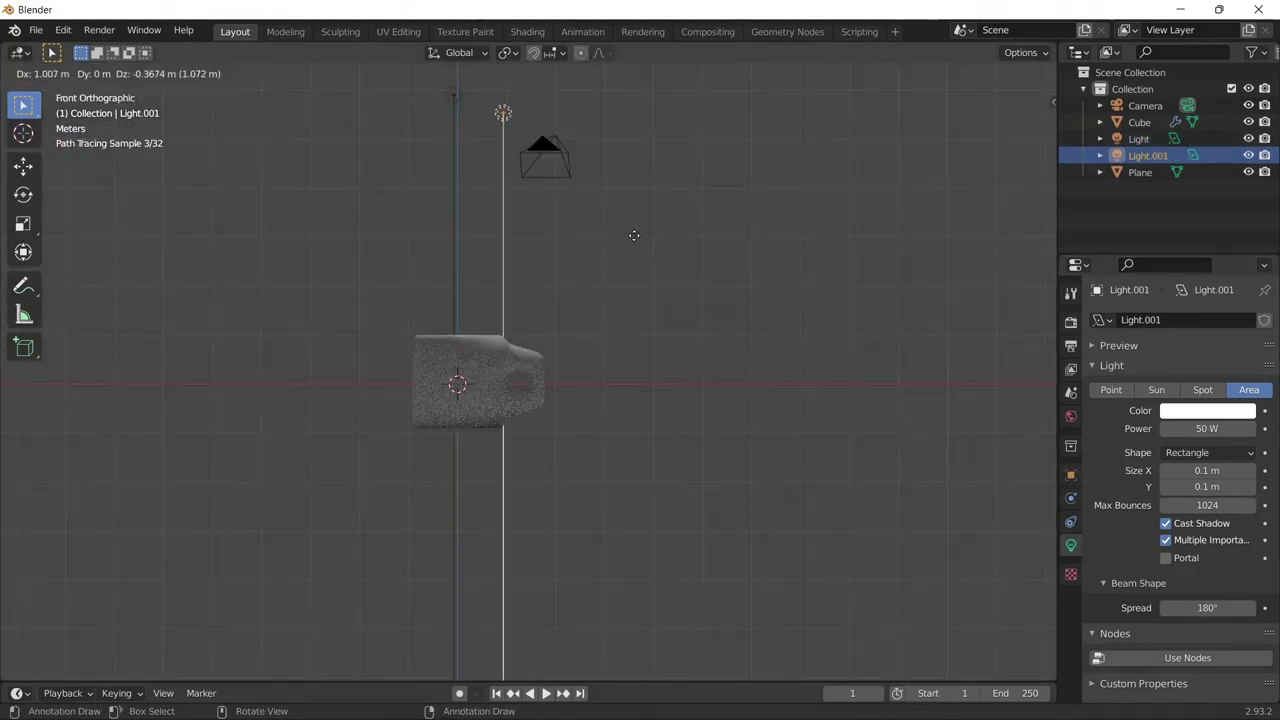
pyautogui.click(719, 296)
pyautogui.press('r')
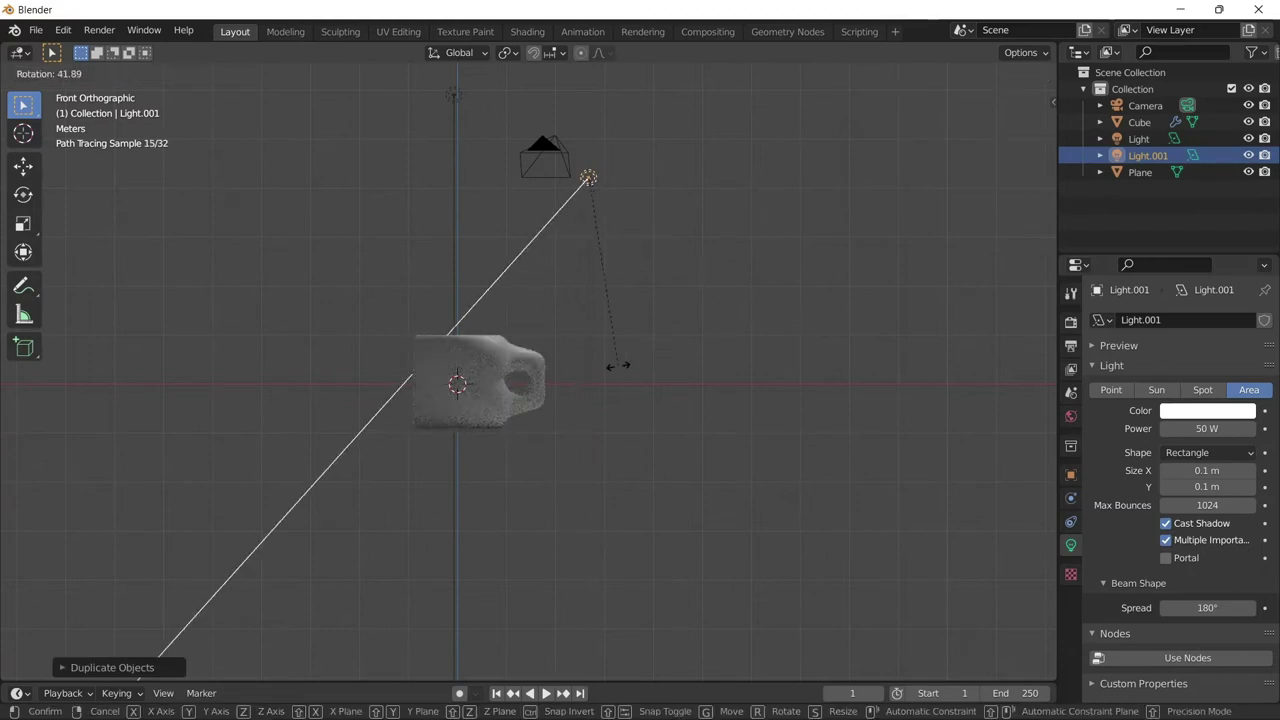
pyautogui.click(620, 365)
pyautogui.press('g')
pyautogui.click(715, 376)
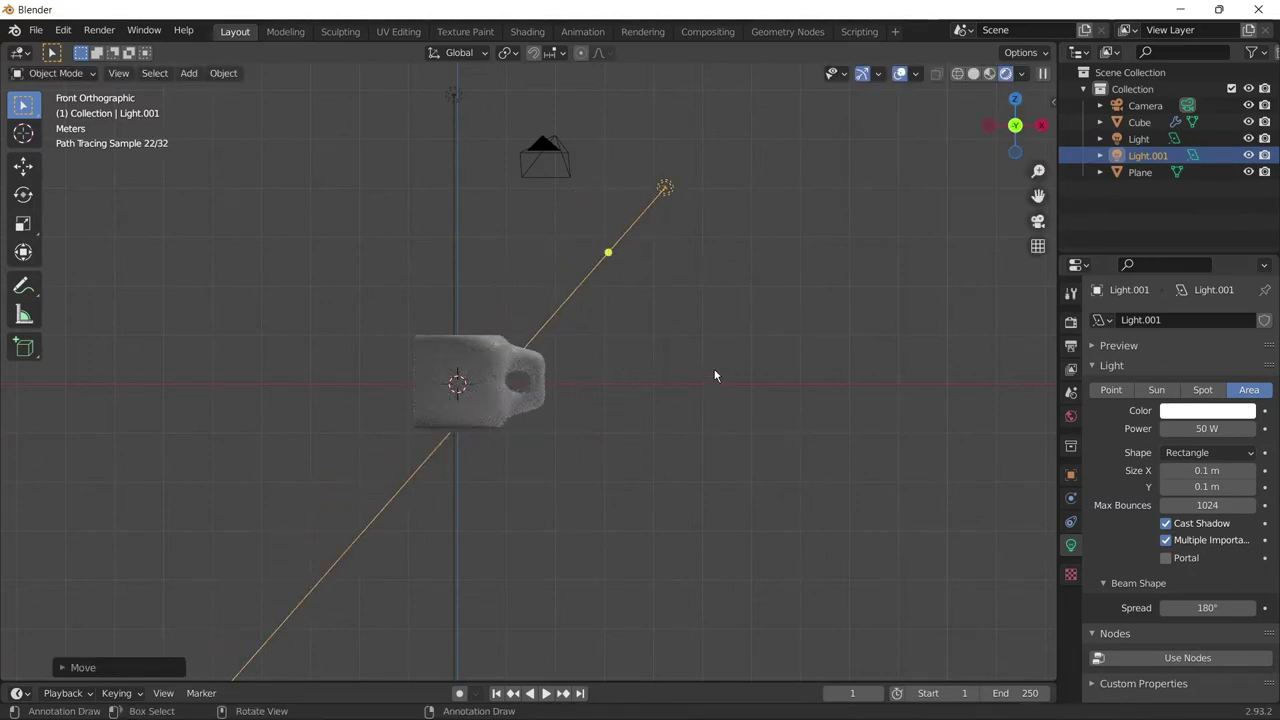
# Step: Rotate and reposition the new light from the top view
pyautogui.press('KP_7')
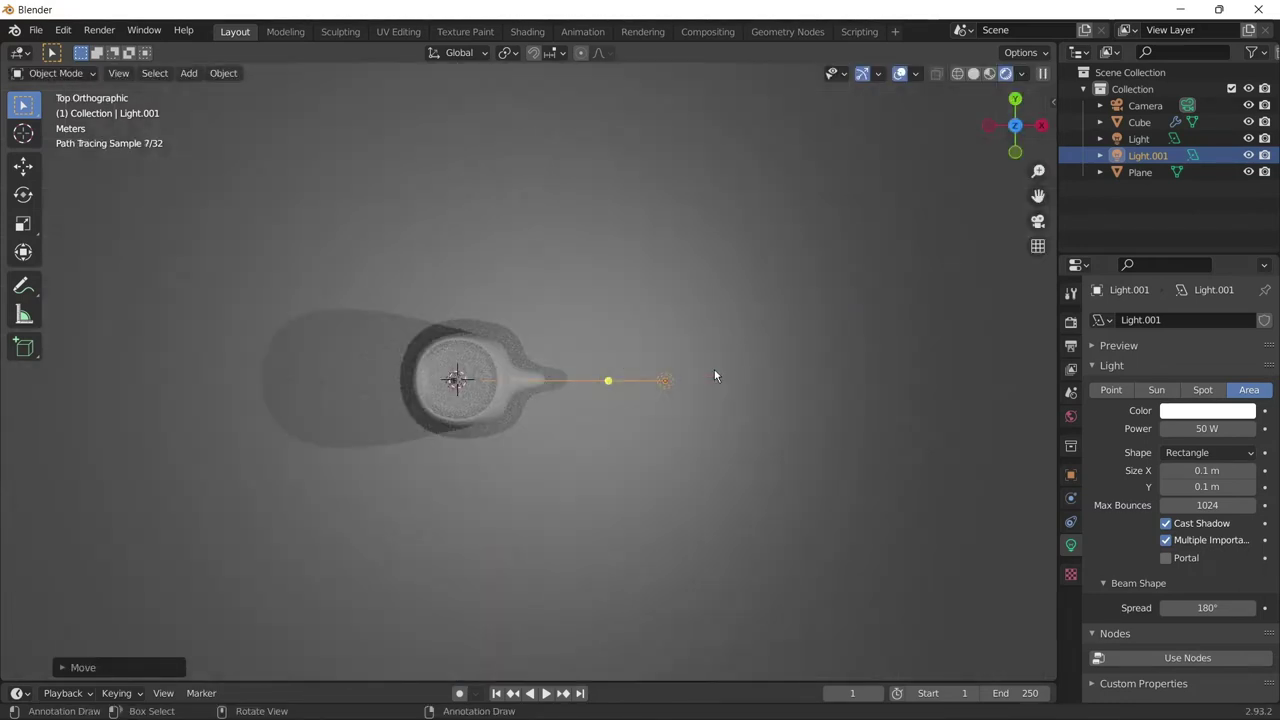
pyautogui.press('r')
pyautogui.click(740, 400)
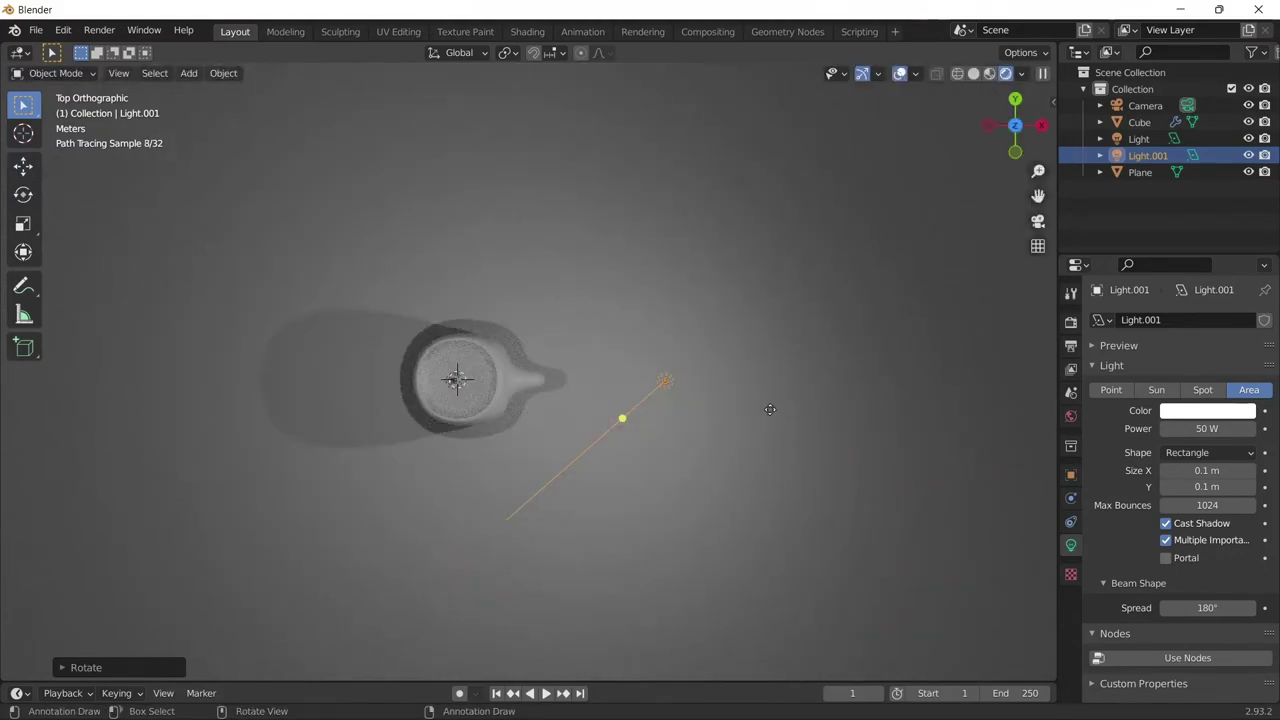
pyautogui.press('g')
pyautogui.click(720, 303)
pyautogui.press('KP_0')
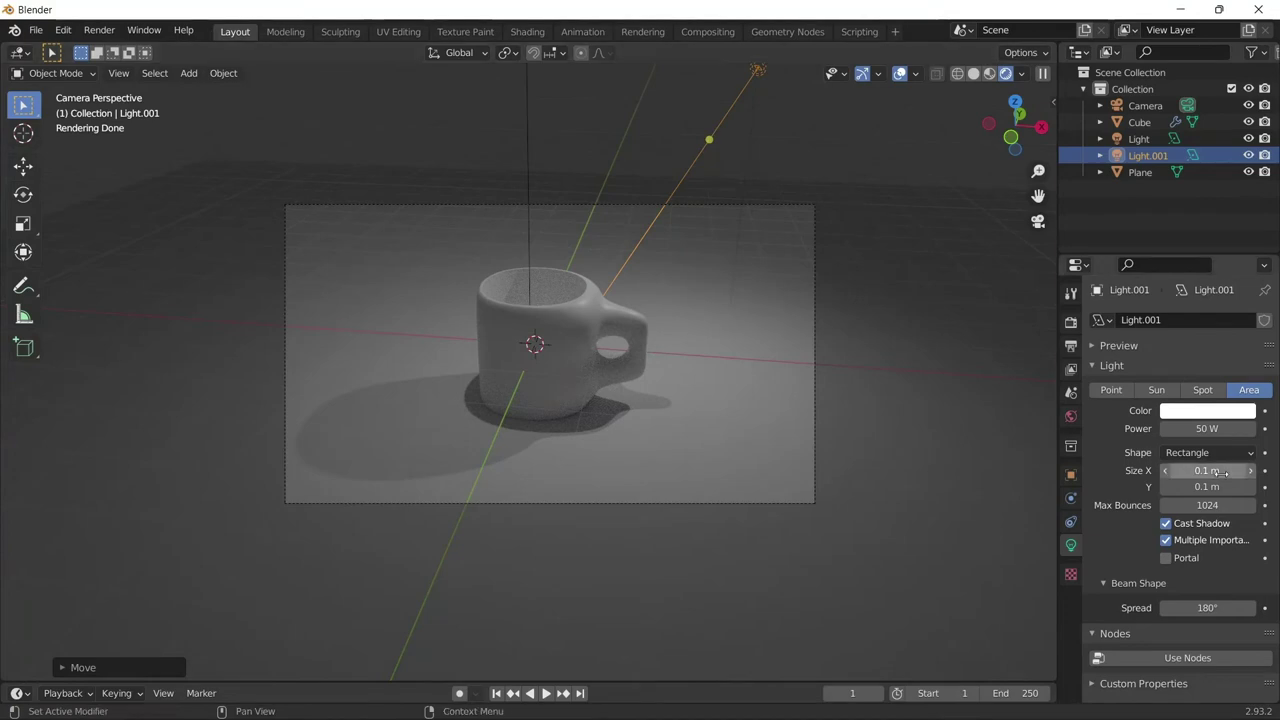
# Step: Set the new light to 60 W and fine-tune its position, including along Y
pyautogui.click(1209, 430)
pyautogui.write('0')
pyautogui.press('Return')
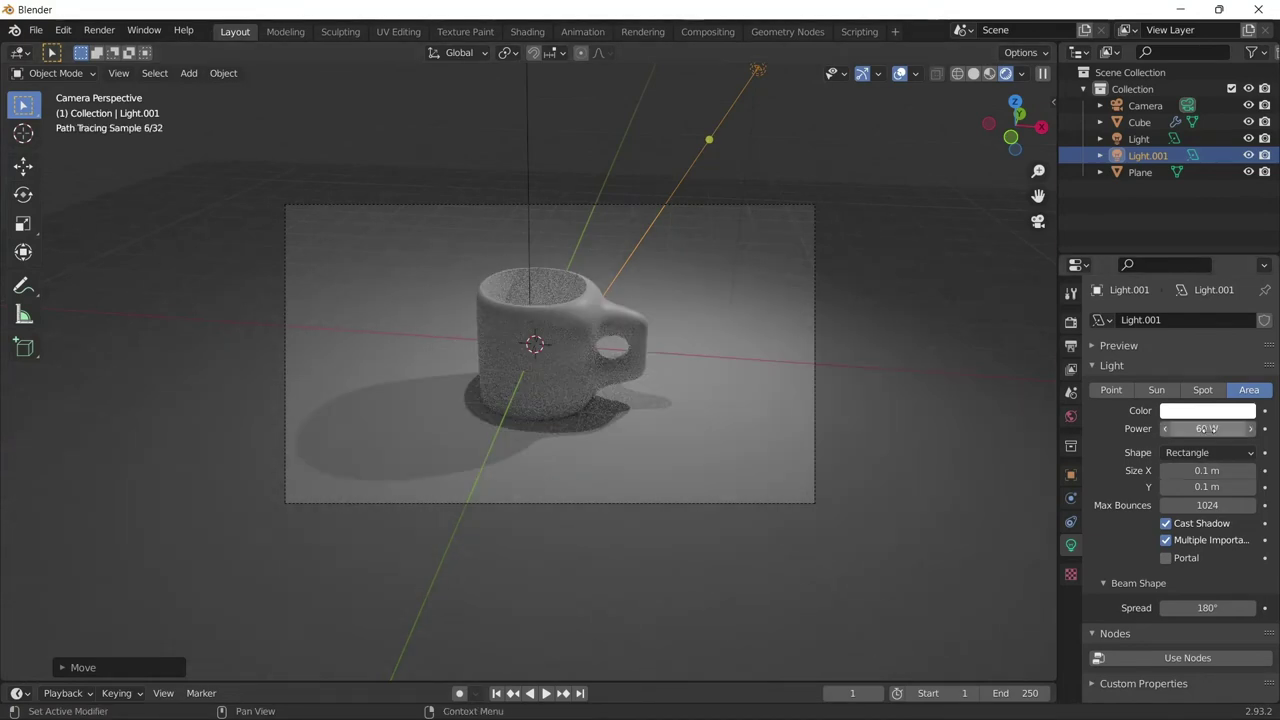
pyautogui.press('g')
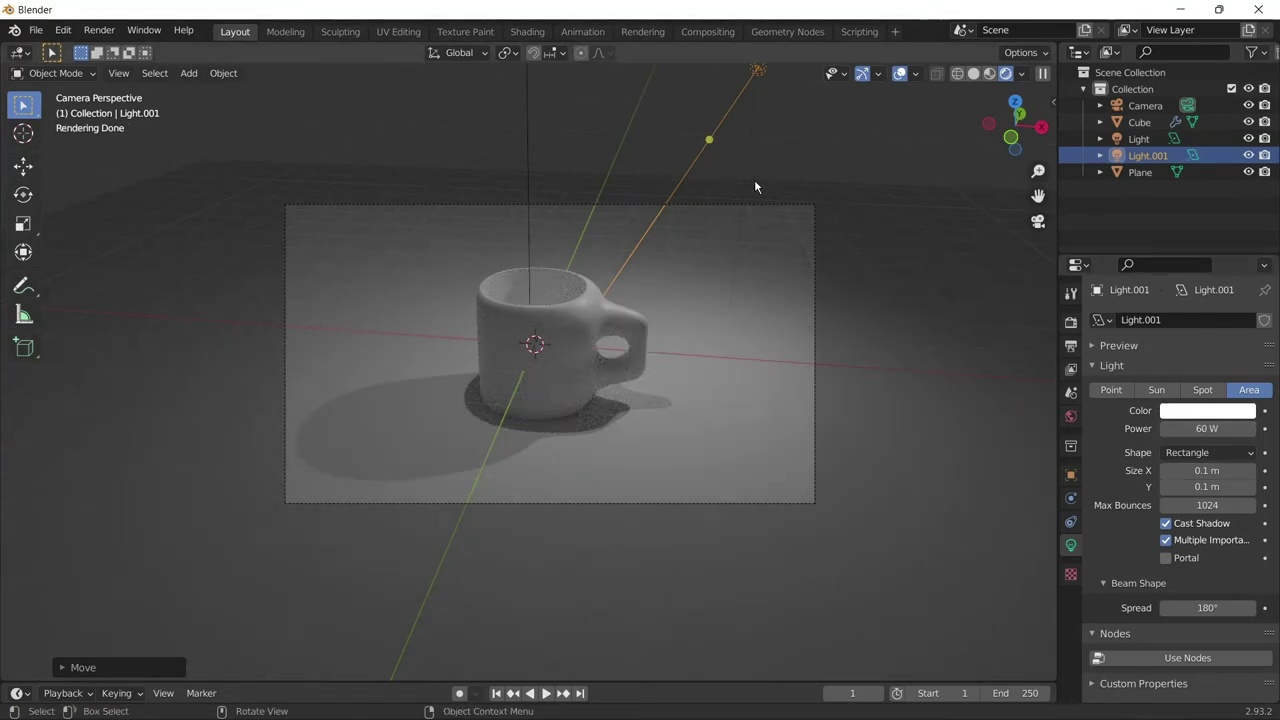
pyautogui.click(756, 229)
pyautogui.press('g')
pyautogui.press('y')
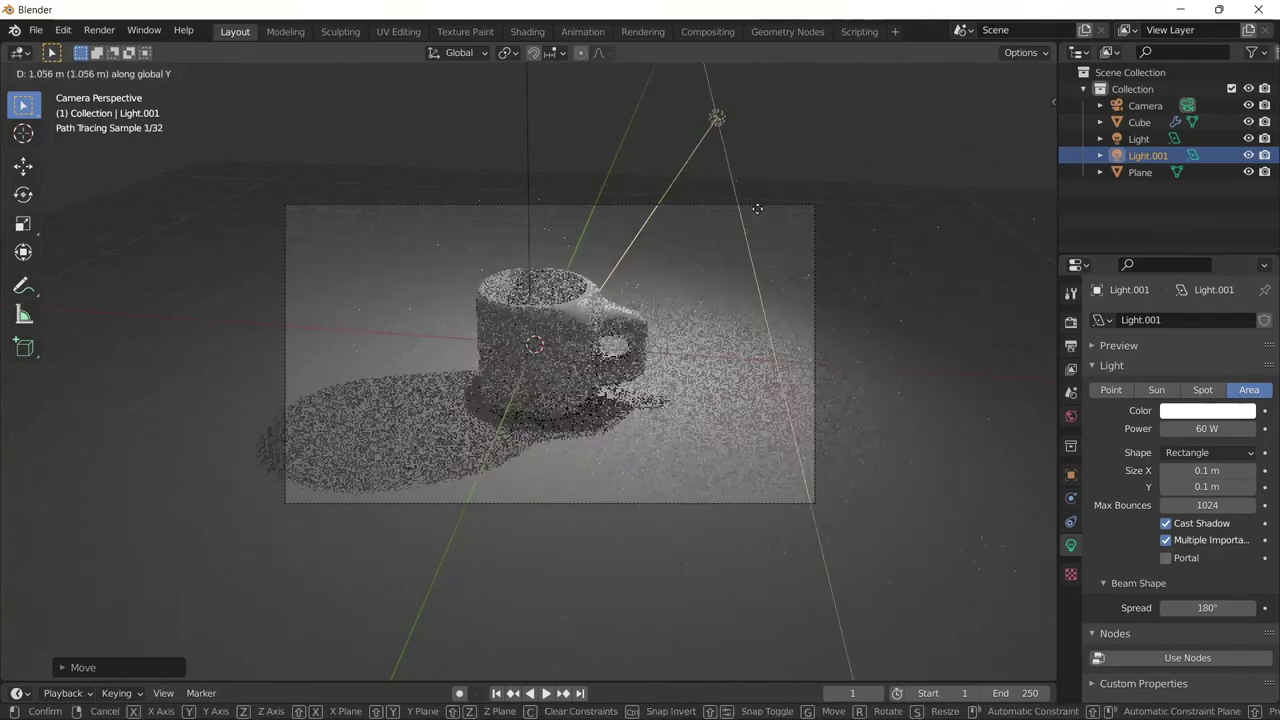
pyautogui.click(766, 296)
pyautogui.press('g')
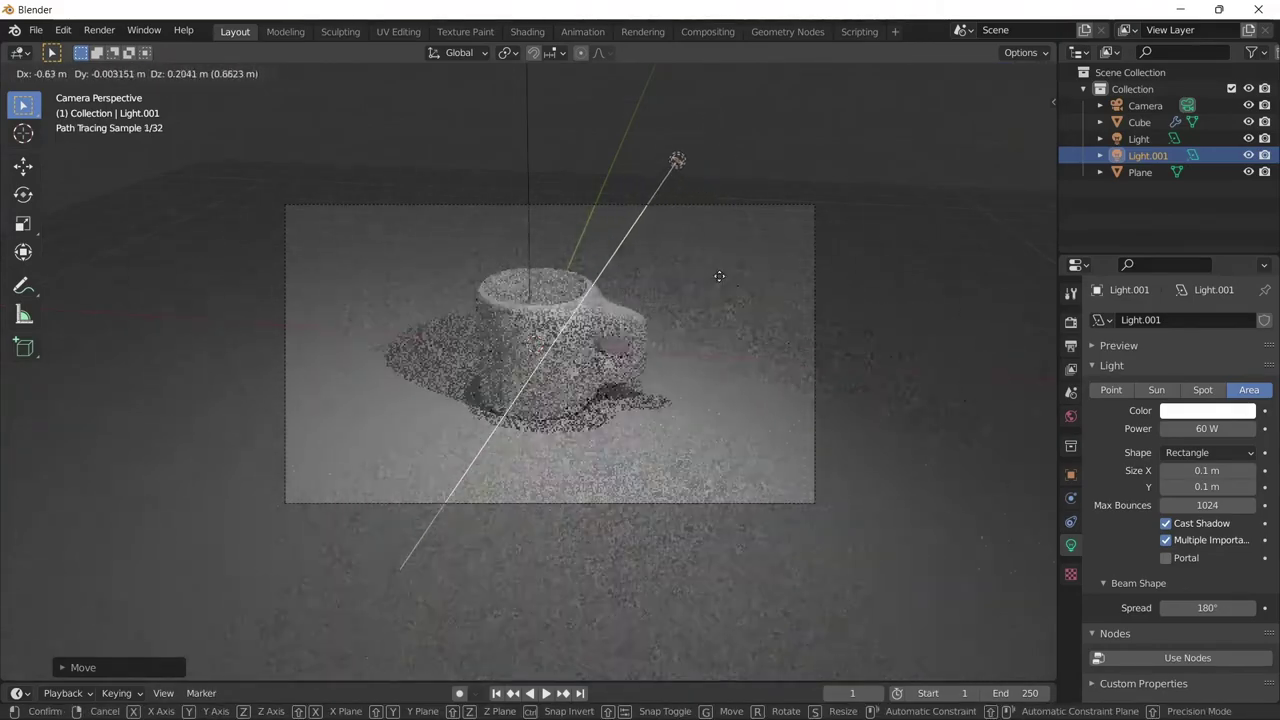
pyautogui.click(782, 304)
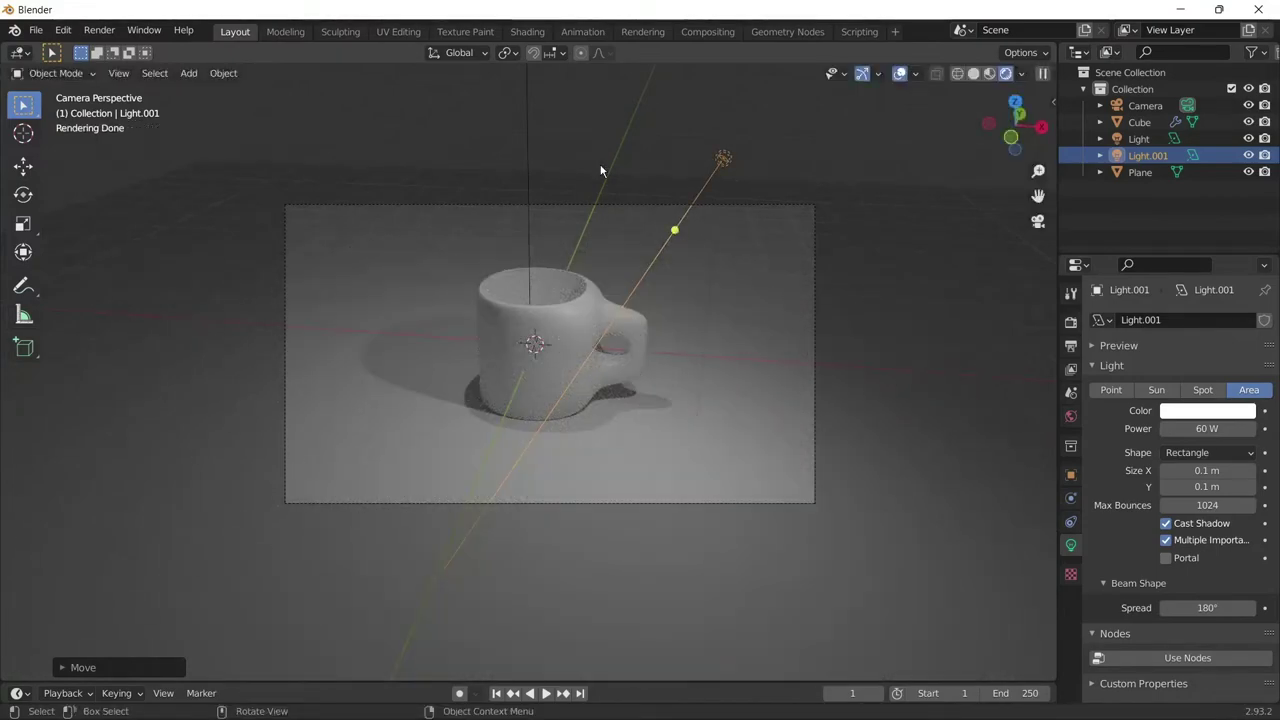
# Step: Set the original area light's power to 80 W
pyautogui.click(528, 119)
pyautogui.click(1214, 428)
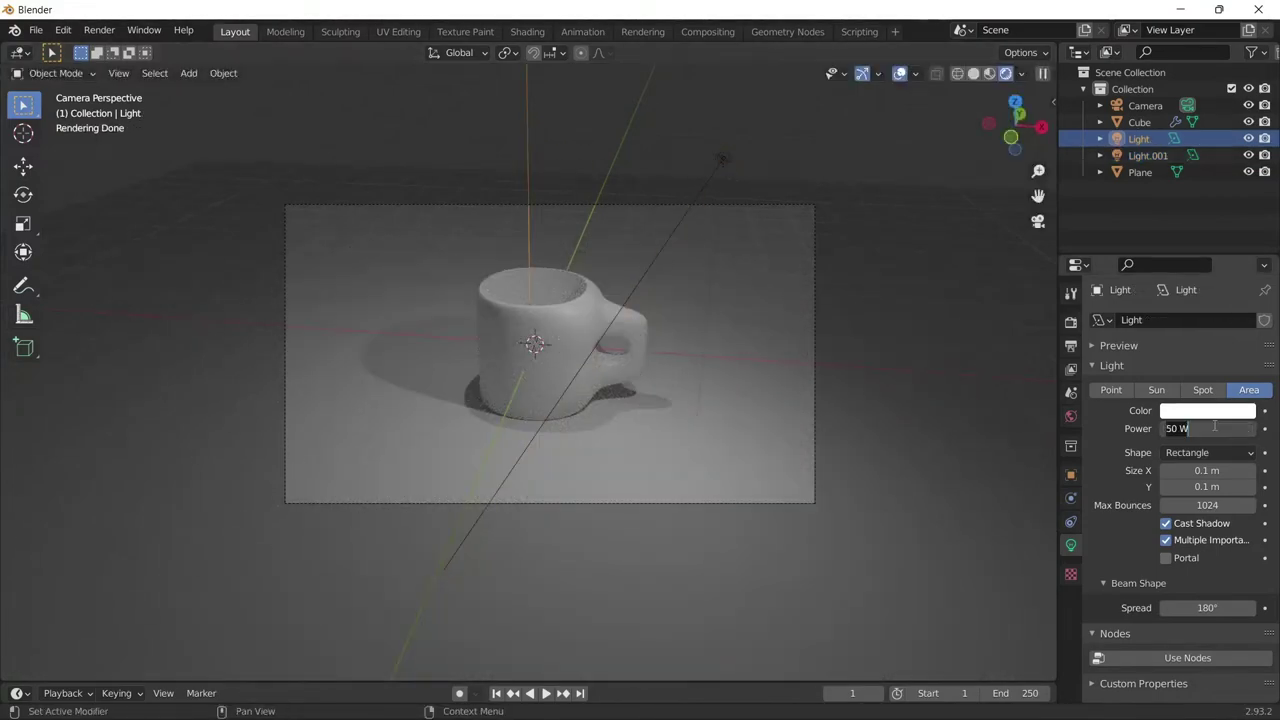
pyautogui.write('0')
pyautogui.press('Return')
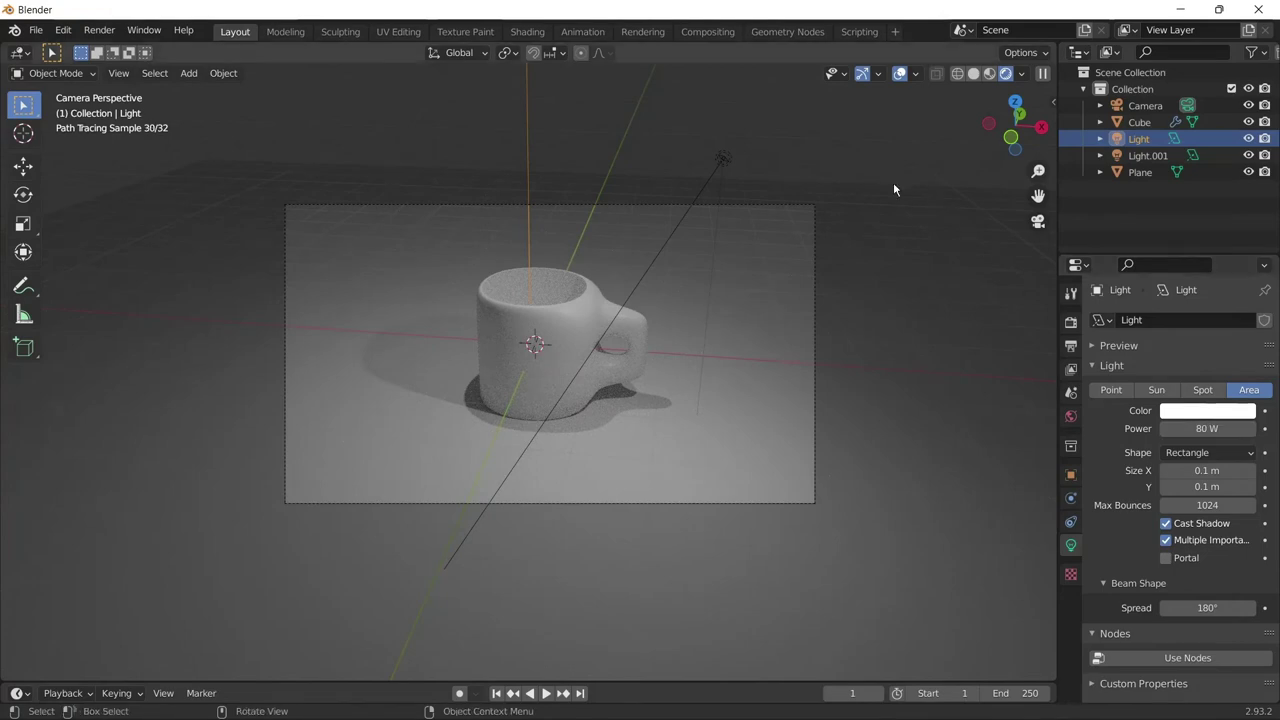
pyautogui.click(894, 300)
# Step: Give the ground plane a new material with a dark blue base colour
pyautogui.click(1071, 615)
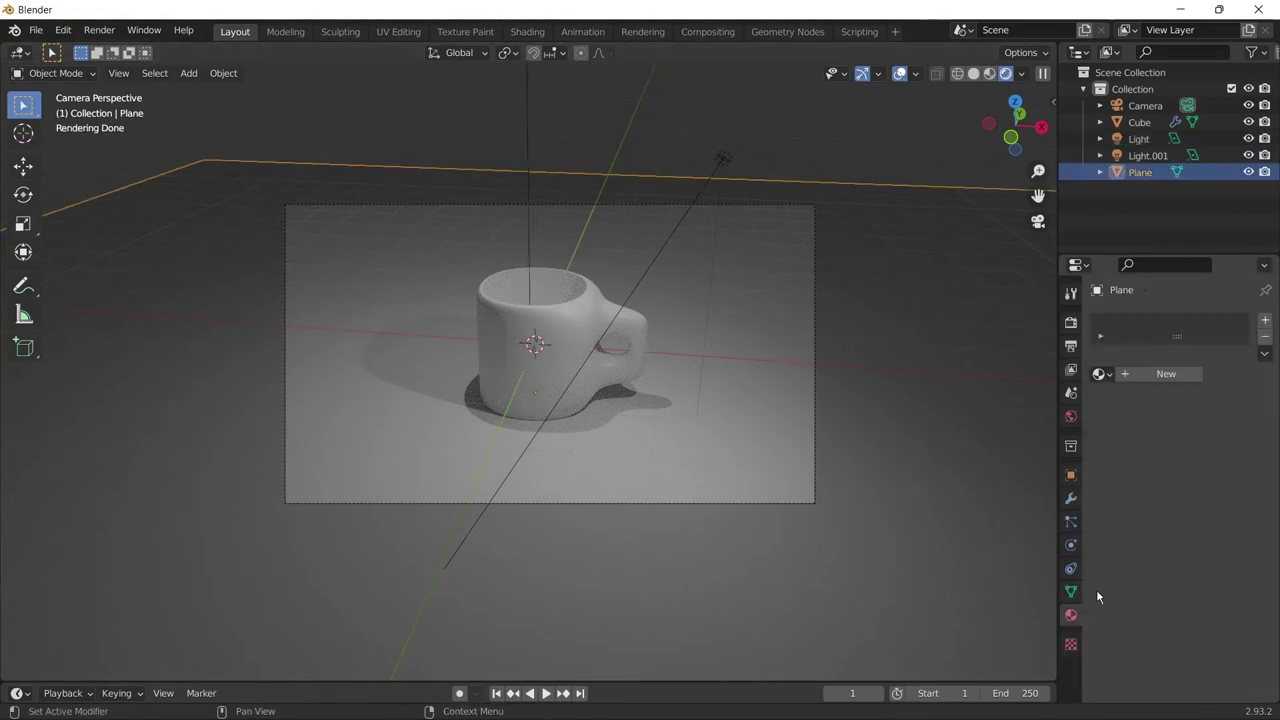
pyautogui.click(1179, 376)
pyautogui.click(1215, 514)
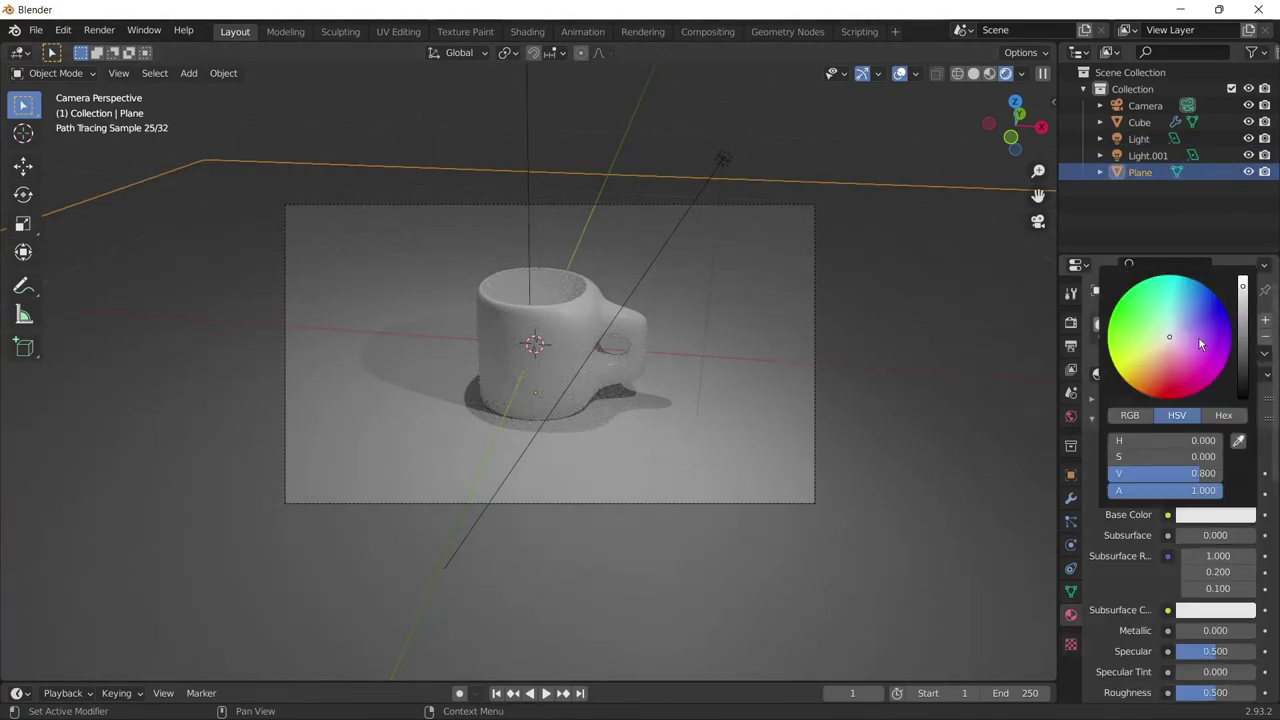
pyautogui.moveTo(1170, 337)
pyautogui.mouseDown()
pyautogui.moveTo(1212, 310)
pyautogui.moveTo(1243, 352)
pyautogui.mouseUp()
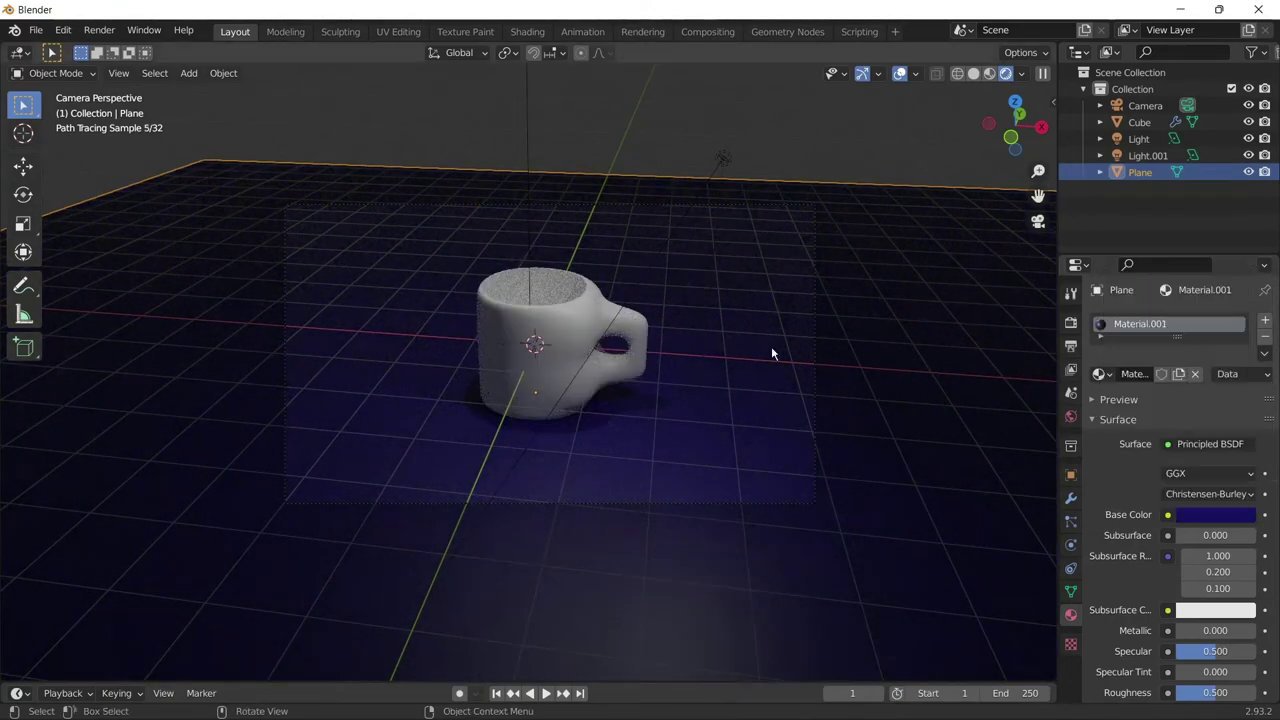
# Step: Set the mug's base colour to blue
pyautogui.click(584, 305)
pyautogui.click(1215, 514)
pyautogui.click(1203, 310)
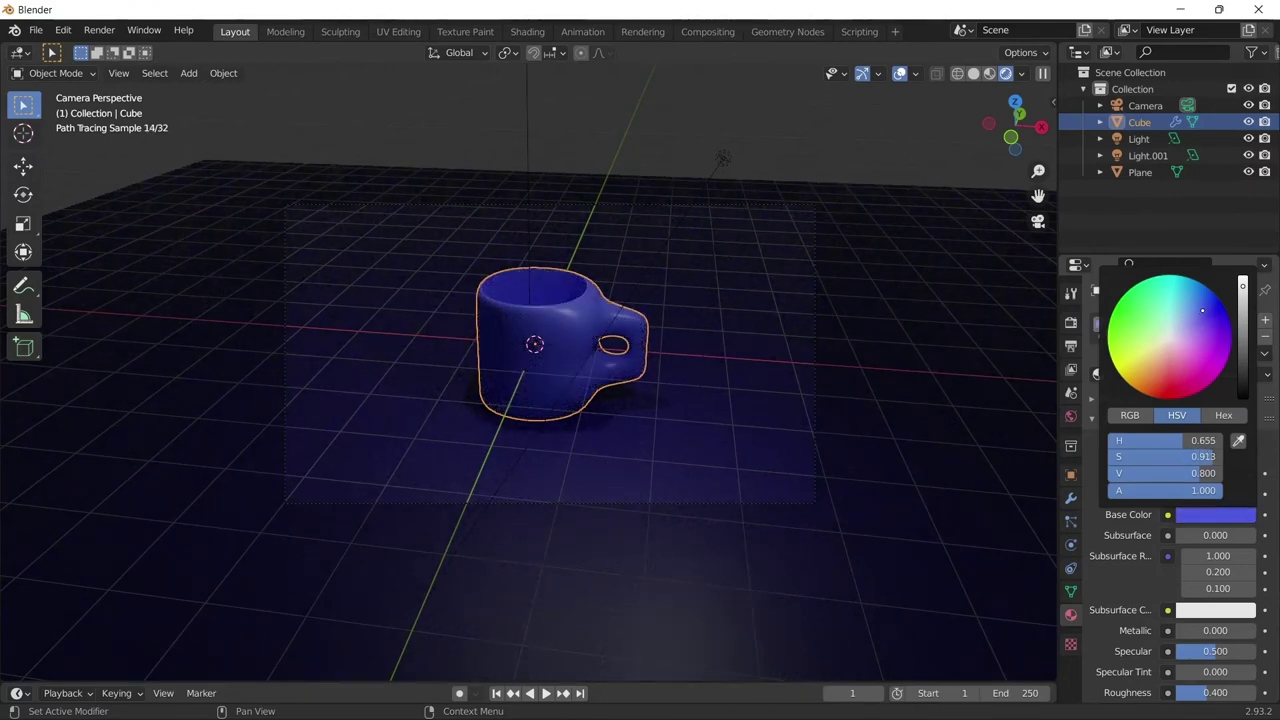
pyautogui.click(900, 480)
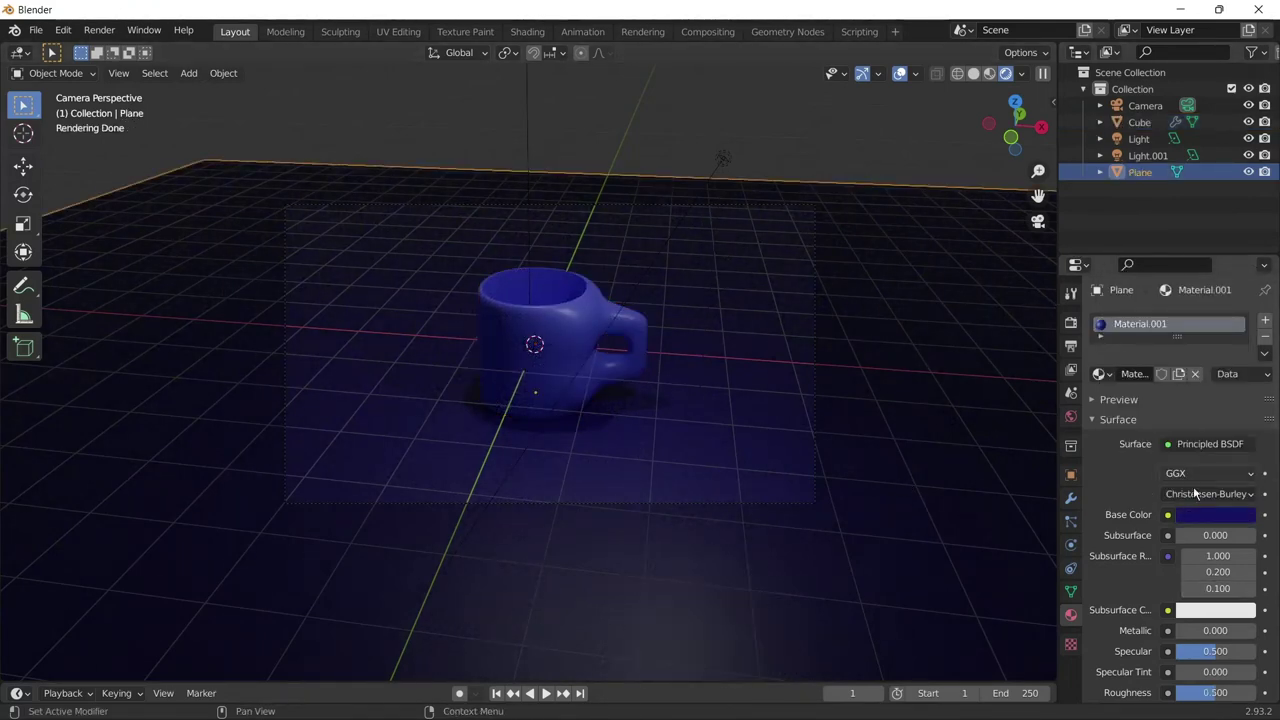
pyautogui.scroll(-3, 1235, 572)
pyautogui.scroll(-3, 1230, 576)
pyautogui.scroll(2, 1228, 576)
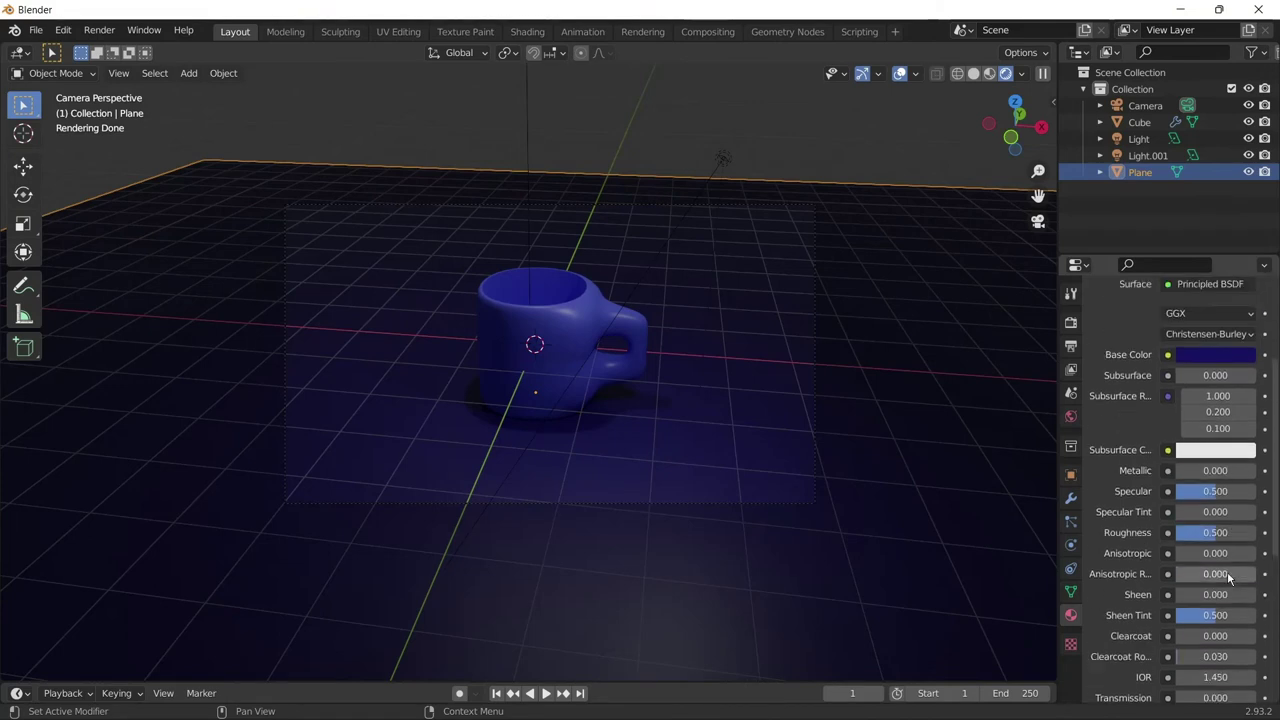
# Step: Lower the mug material's roughness to 0.193
pyautogui.click(584, 368)
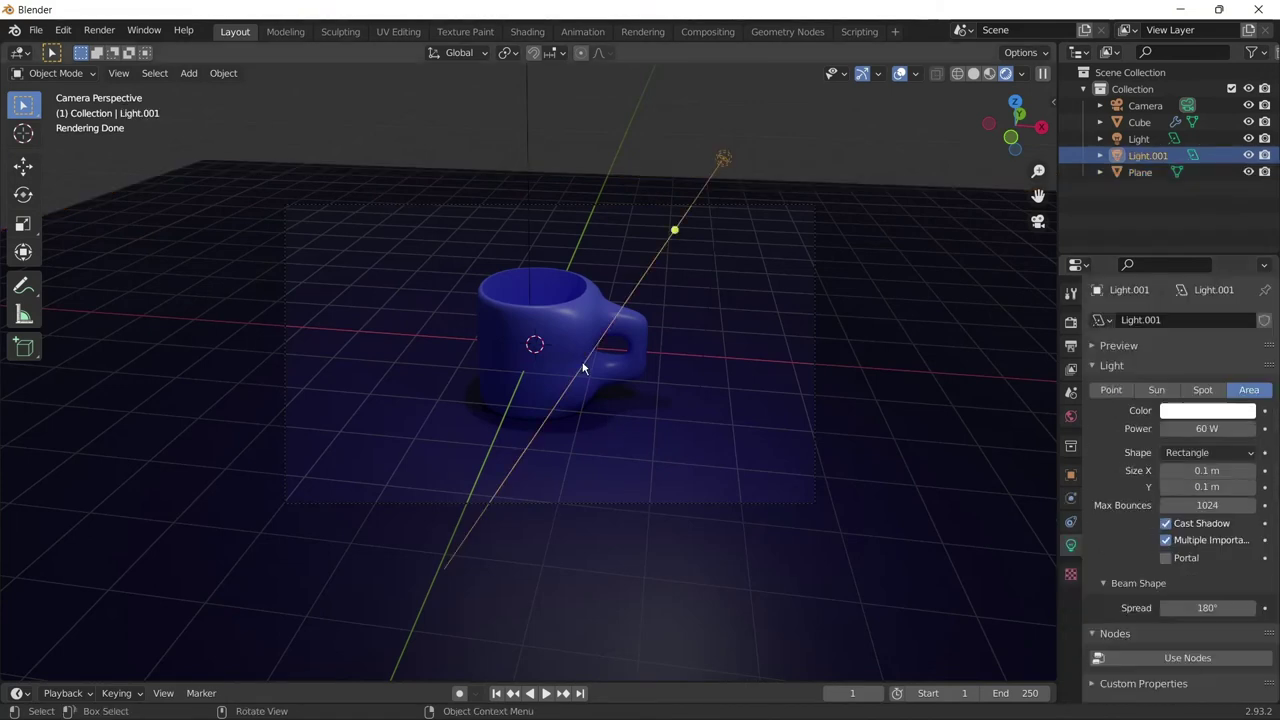
pyautogui.click(540, 346)
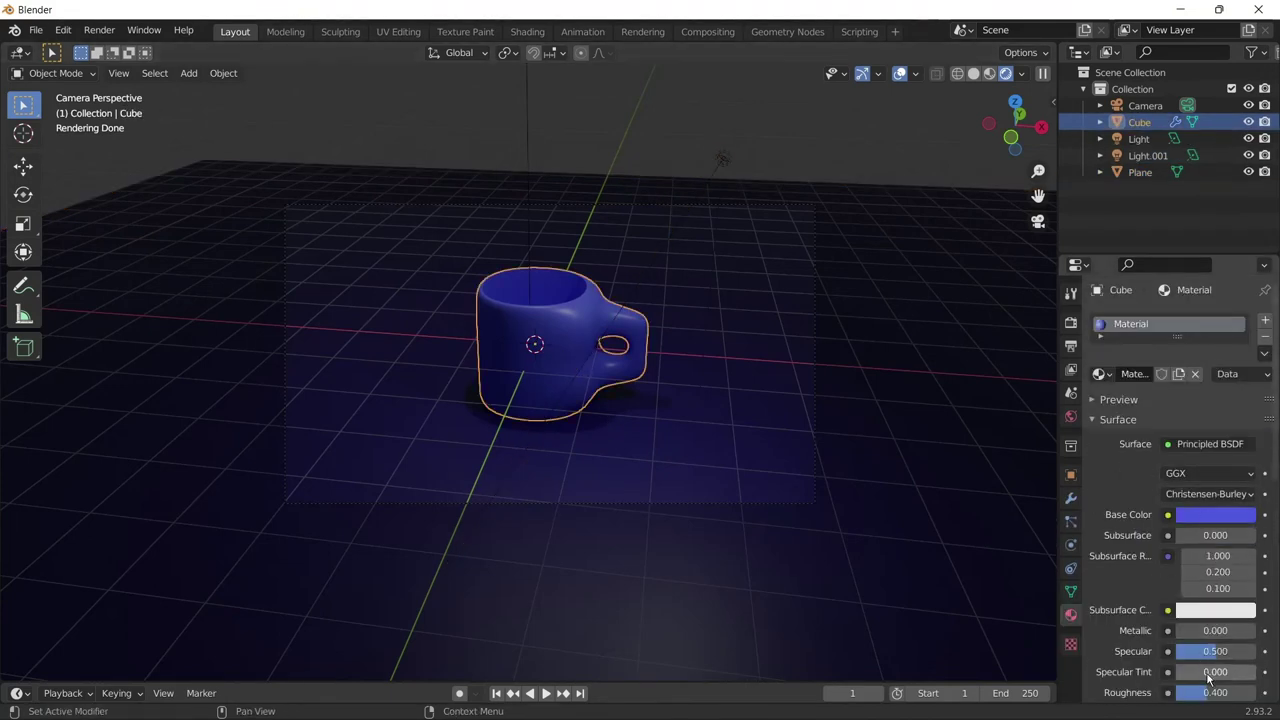
pyautogui.scroll(-1, 1215, 665)
pyautogui.moveTo(1215, 665); pyautogui.dragTo(1150, 665)
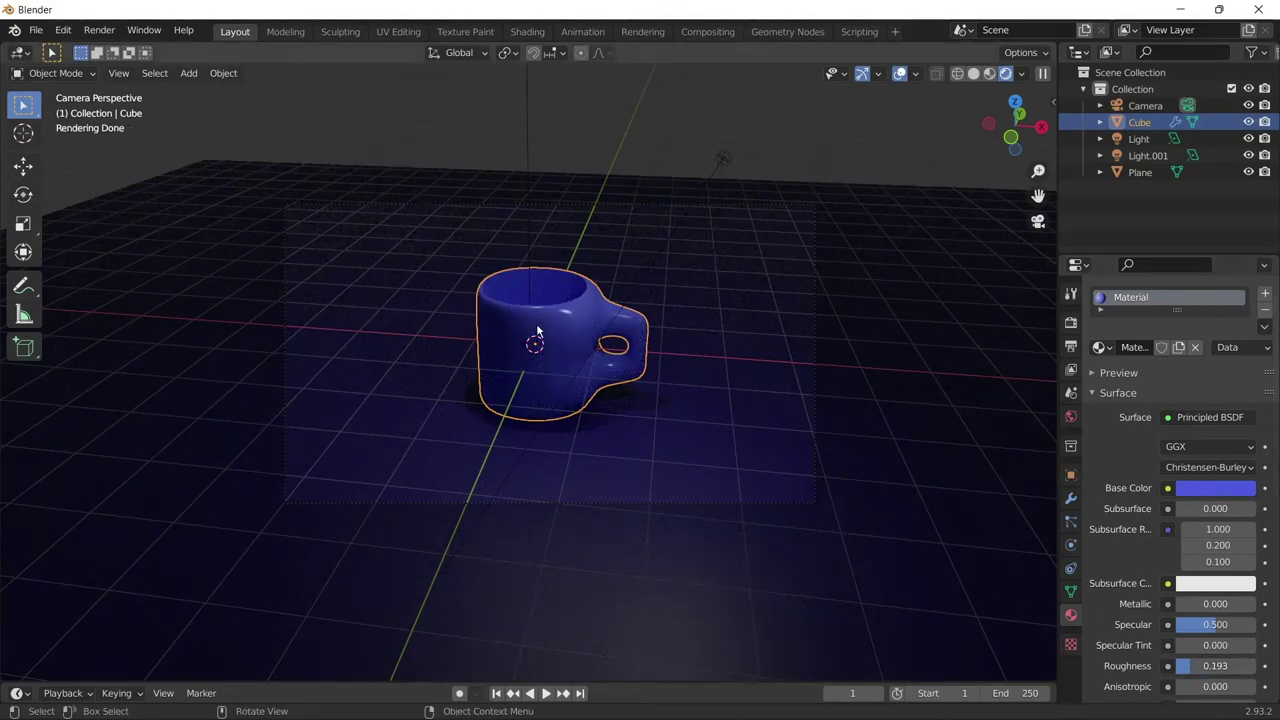
pyautogui.scroll(1, 537, 332)
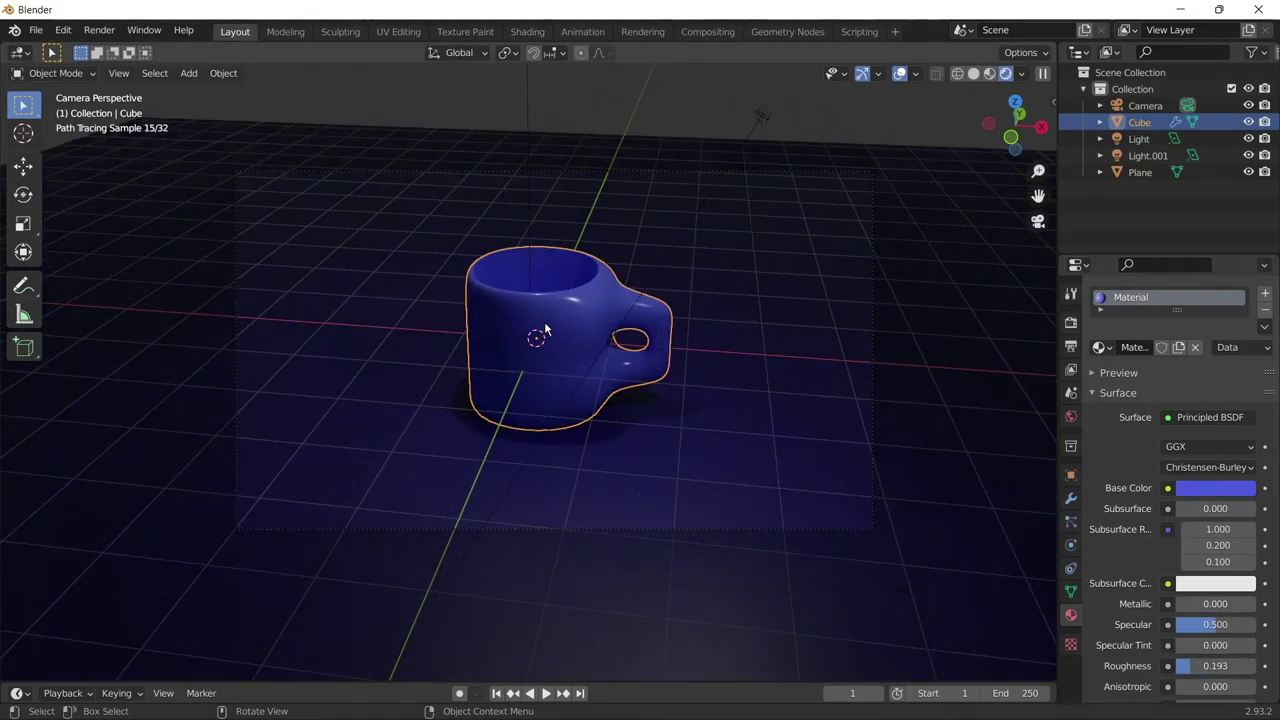
pyautogui.moveTo(545, 330)
pyautogui.mouseDown(button='middle')
pyautogui.moveTo(520, 360)
pyautogui.moveTo(557, 390)
pyautogui.moveTo(466, 277)
pyautogui.mouseUp(button='middle')
# Step: Select the mug's interior faces in Edit Mode using face select and solid shading
pyautogui.press('Tab')
pyautogui.scroll(2, 500, 340)
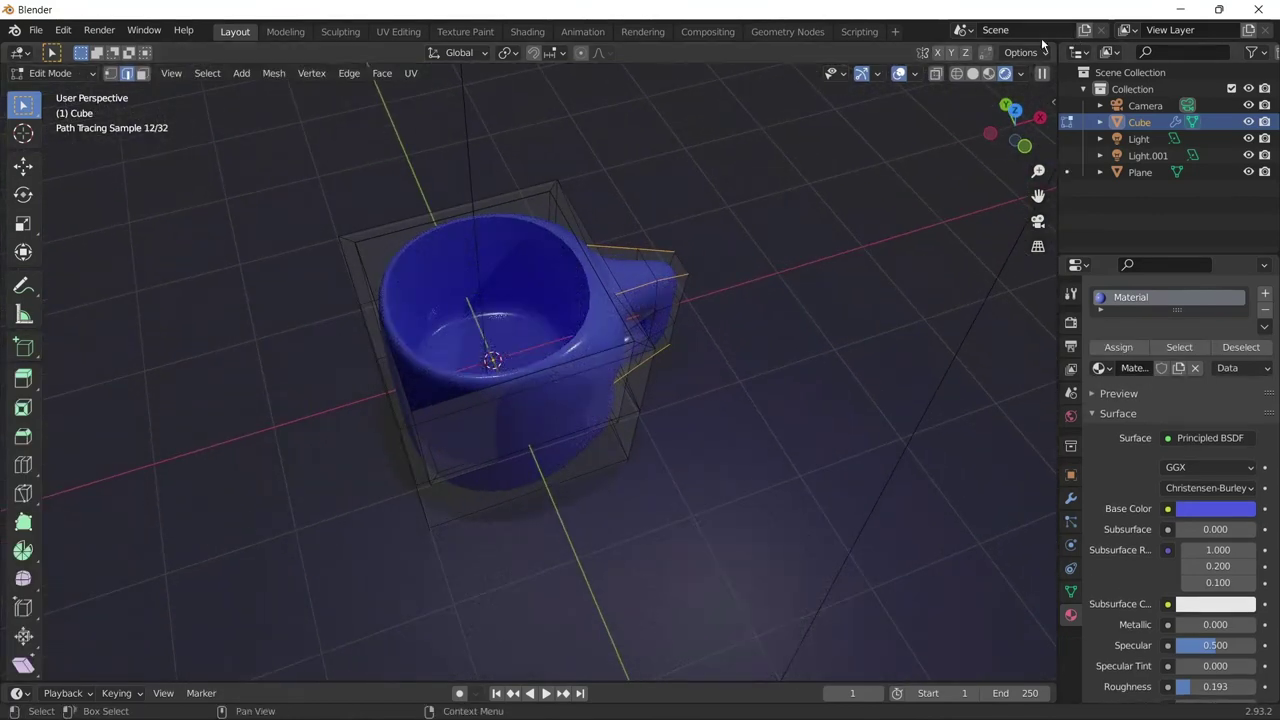
pyautogui.press('z')
pyautogui.click(143, 73)
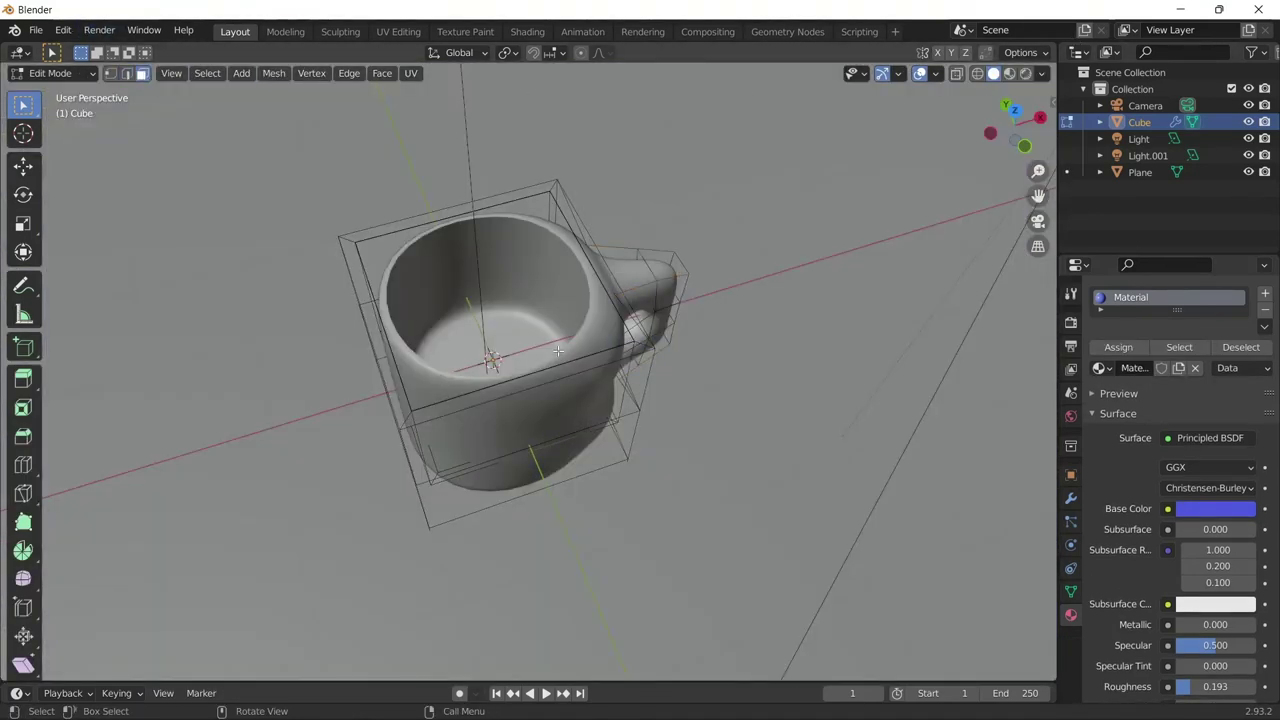
pyautogui.moveTo(562, 354); pyautogui.dragTo(557, 369, button='middle')
pyautogui.click(557, 369)
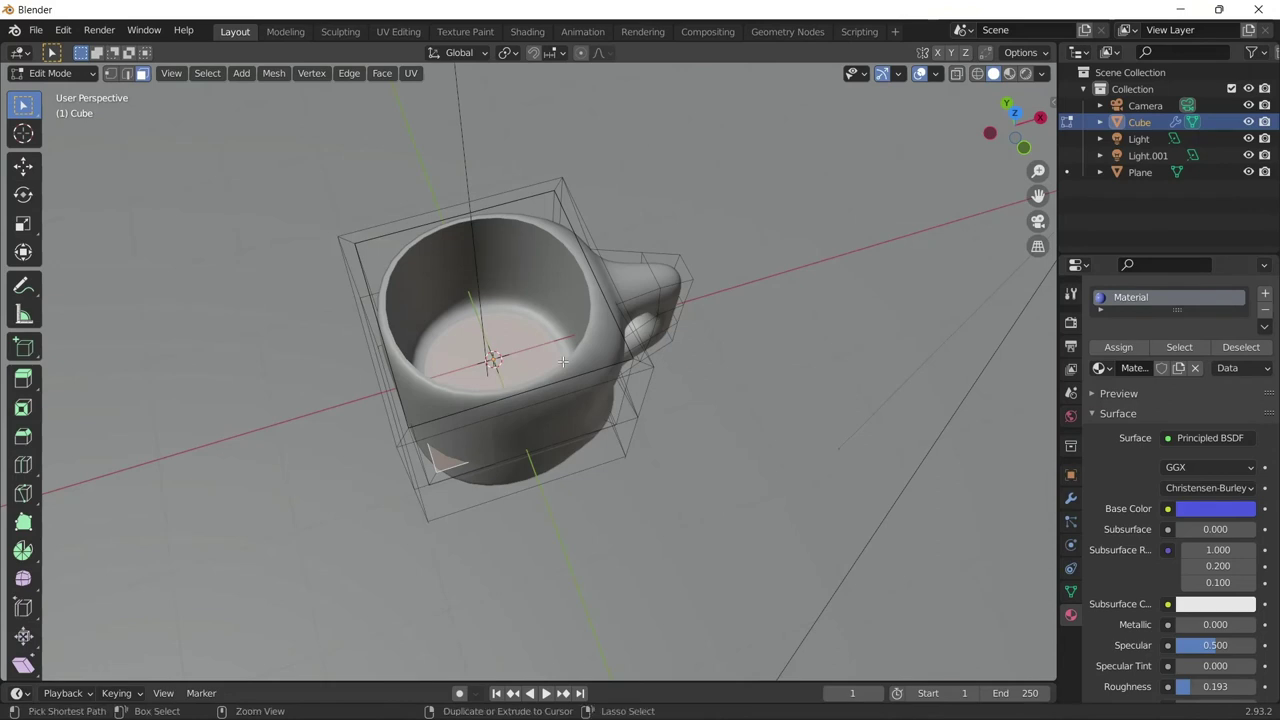
pyautogui.press('ctrl+KP_Add')
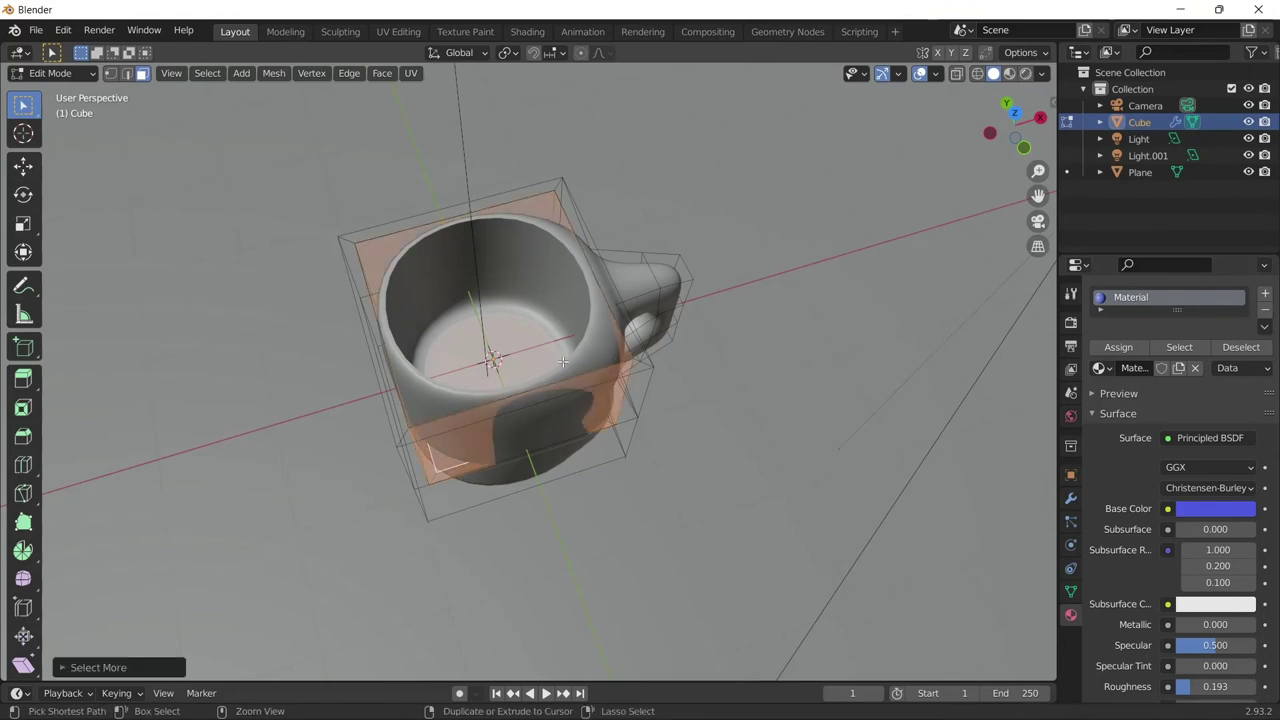
pyautogui.press('ctrl+KP_Add')
pyautogui.press('ctrl+KP_Subtract')
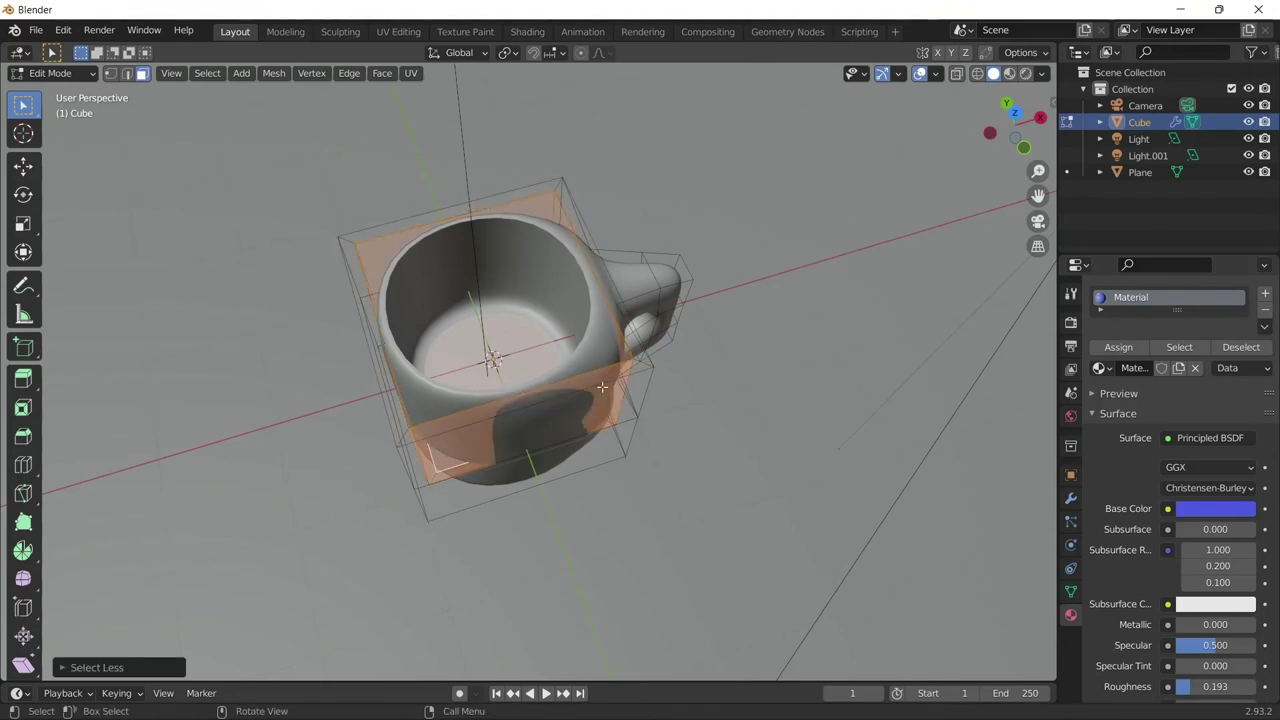
pyautogui.moveTo(563, 361); pyautogui.dragTo(581, 342, button='middle')
pyautogui.scroll(3, 581, 342)
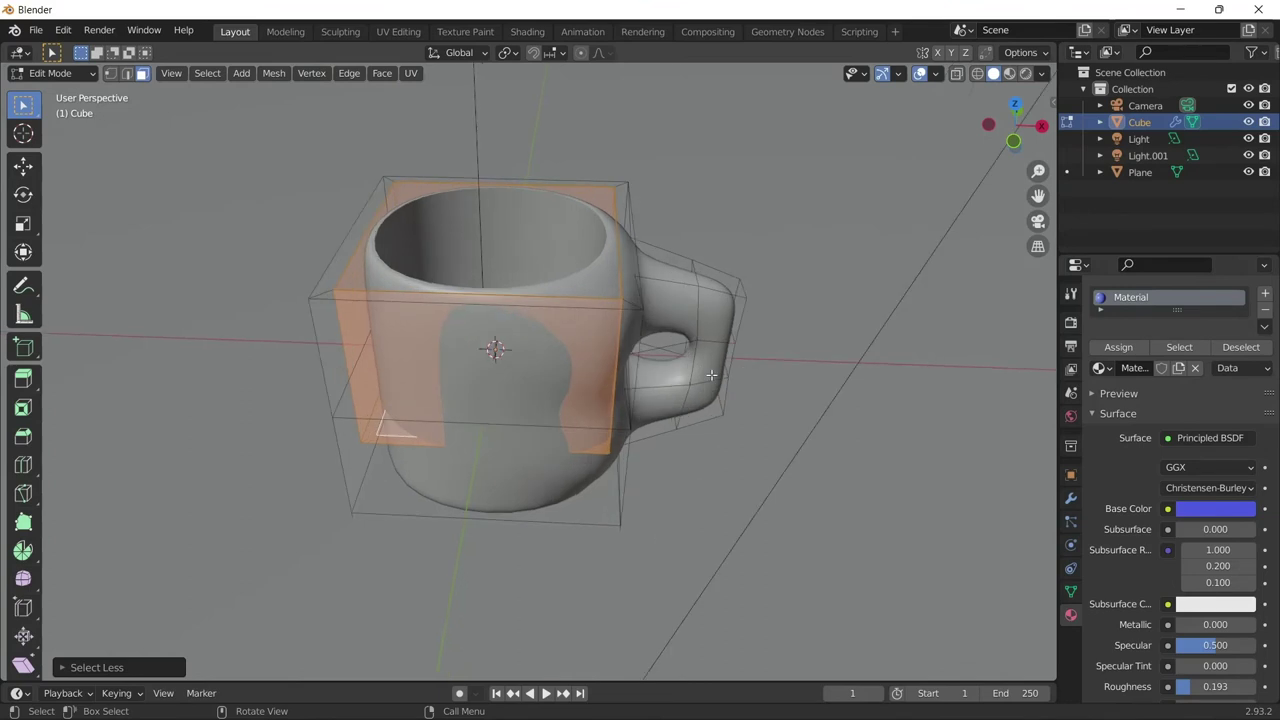
# Step: Assign the interior faces a new white Material.002 with roughness 0.467
pyautogui.click(1264, 294)
pyautogui.click(1145, 431)
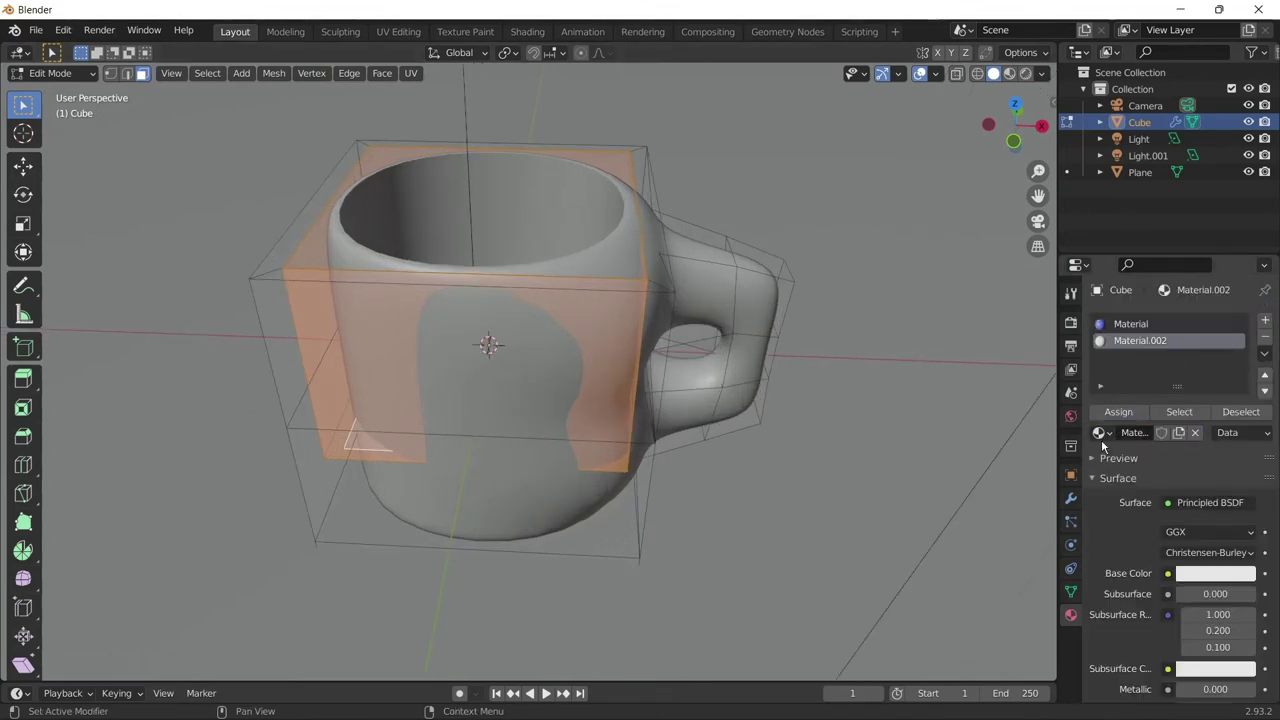
pyautogui.press('Tab')
pyautogui.scroll(-2, 735, 350)
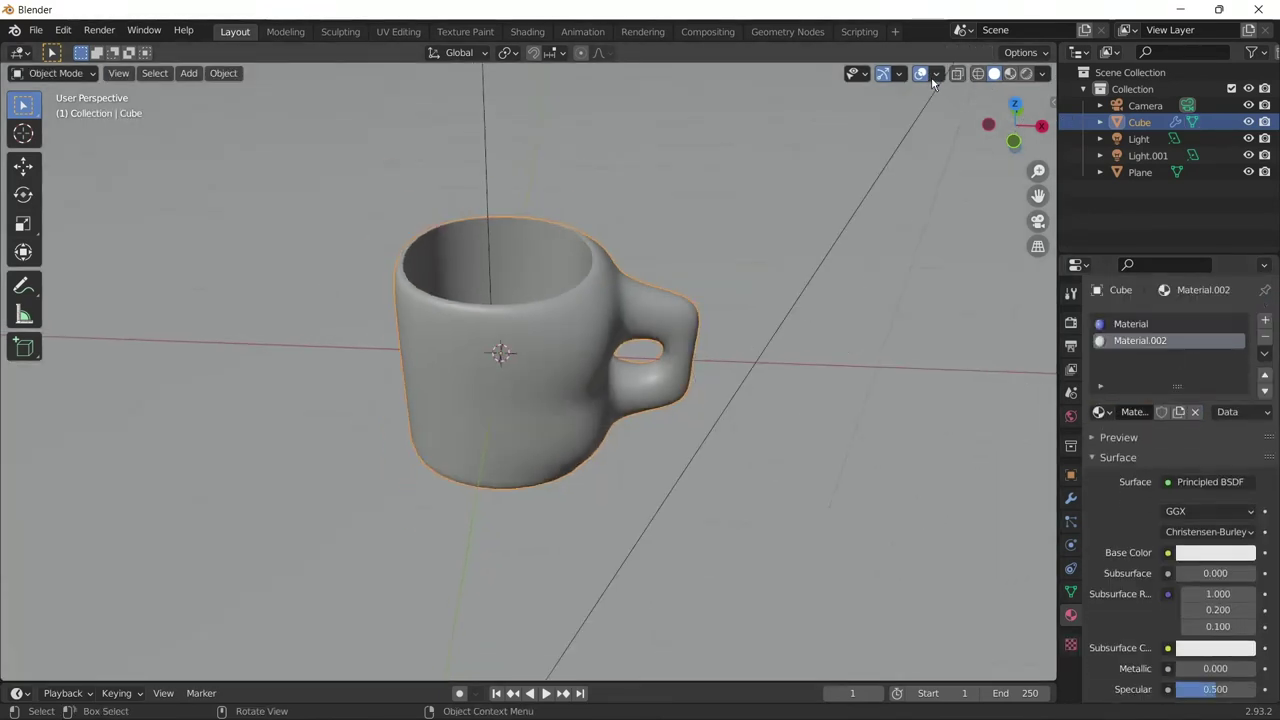
pyautogui.click(1026, 73)
pyautogui.moveTo(803, 234); pyautogui.dragTo(774, 294, button='middle')
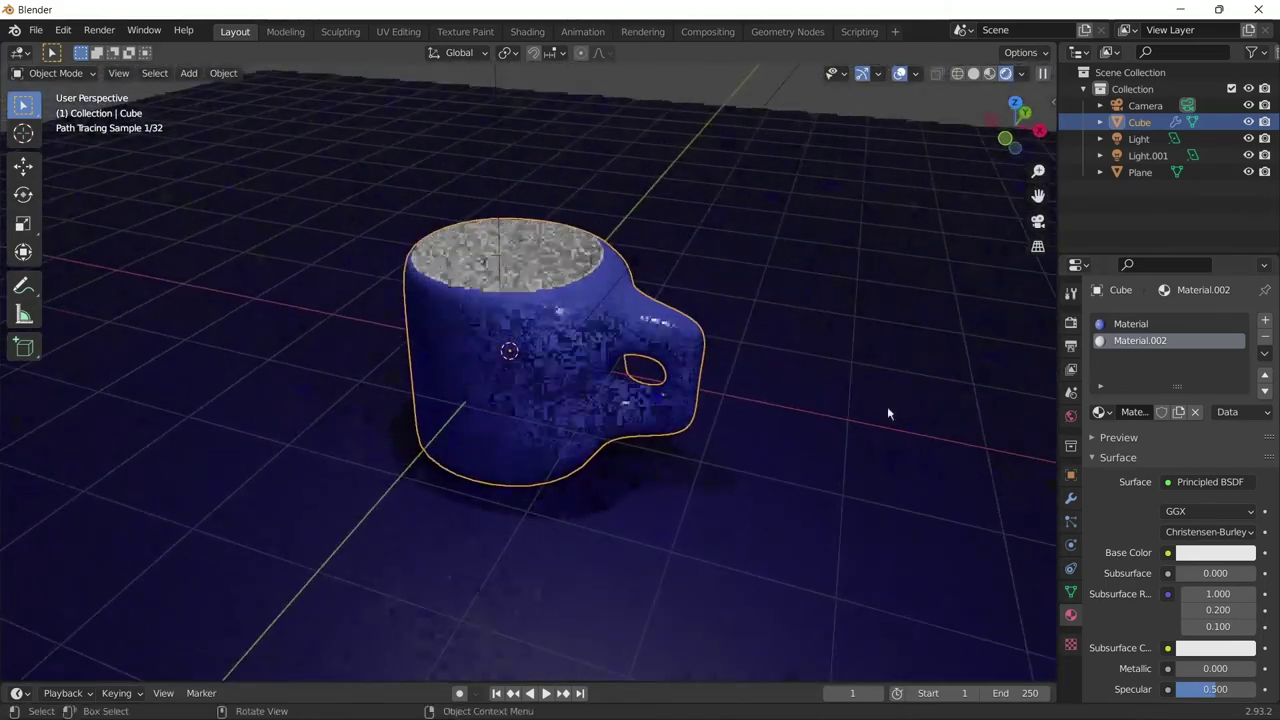
pyautogui.scroll(-2, 1237, 588)
pyautogui.scroll(-2, 1207, 630)
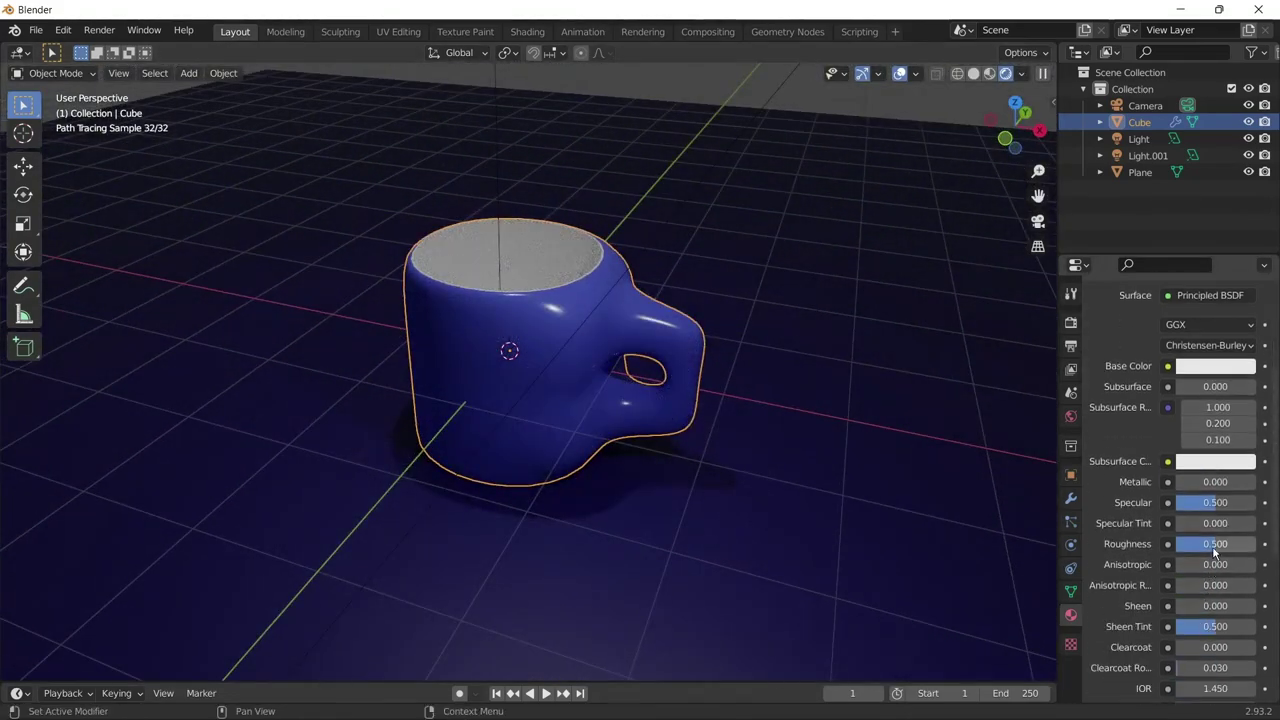
pyautogui.moveTo(1215, 543); pyautogui.dragTo(1195, 543)
pyautogui.scroll(-2, 807, 413)
# Step: Raise the mug vertically off the ground, viewed through the camera
pyautogui.press('KP_0')
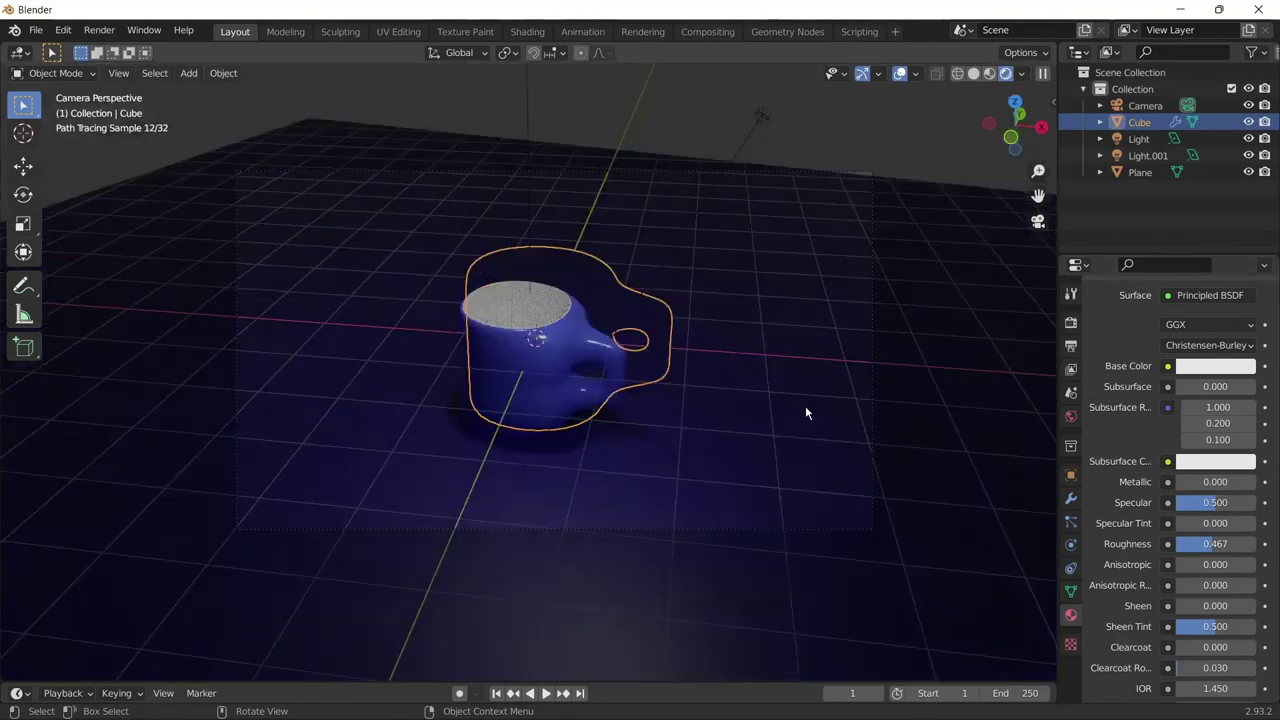
pyautogui.hotkey('alt', 'a')
pyautogui.click(627, 351)
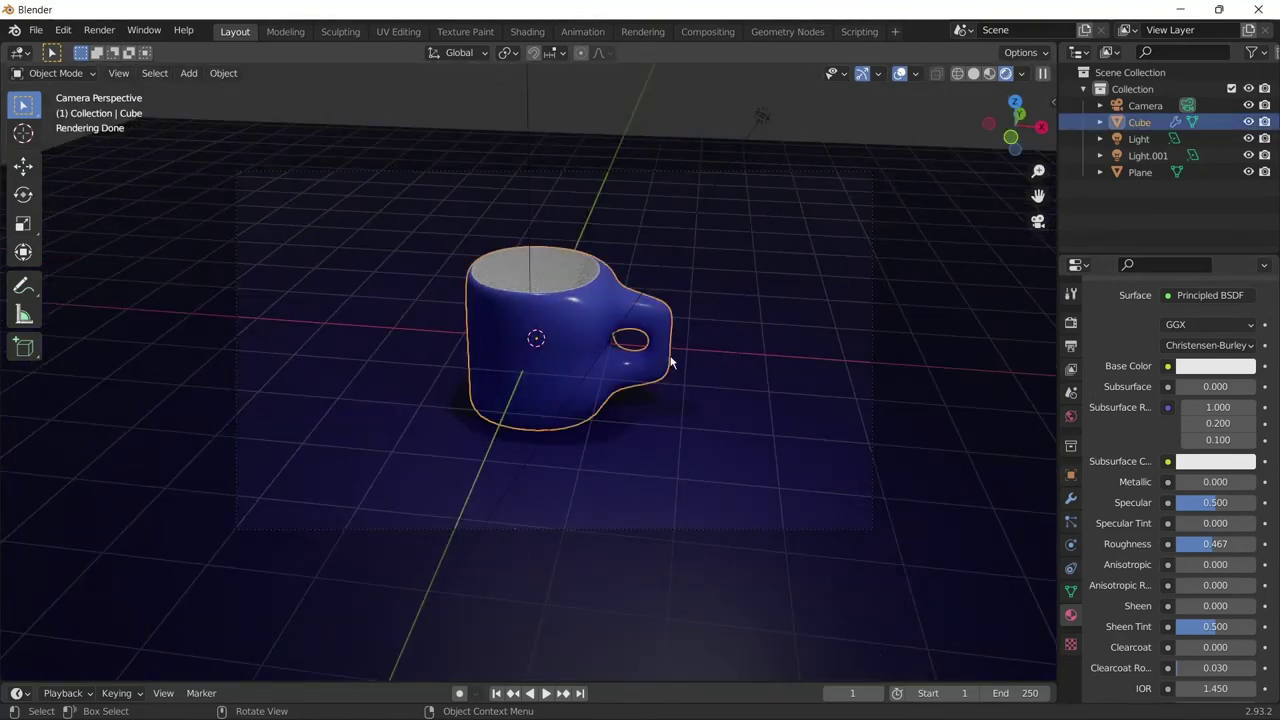
pyautogui.press('g')
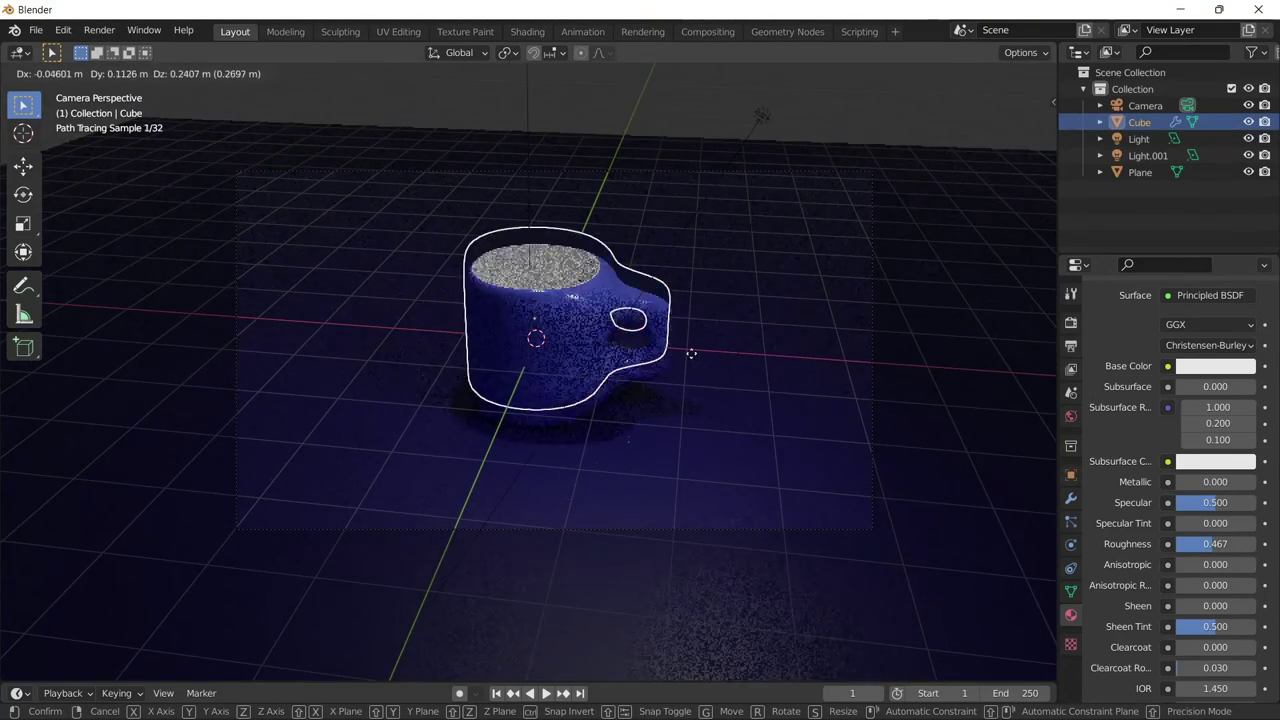
pyautogui.press('z')
pyautogui.click(694, 345)
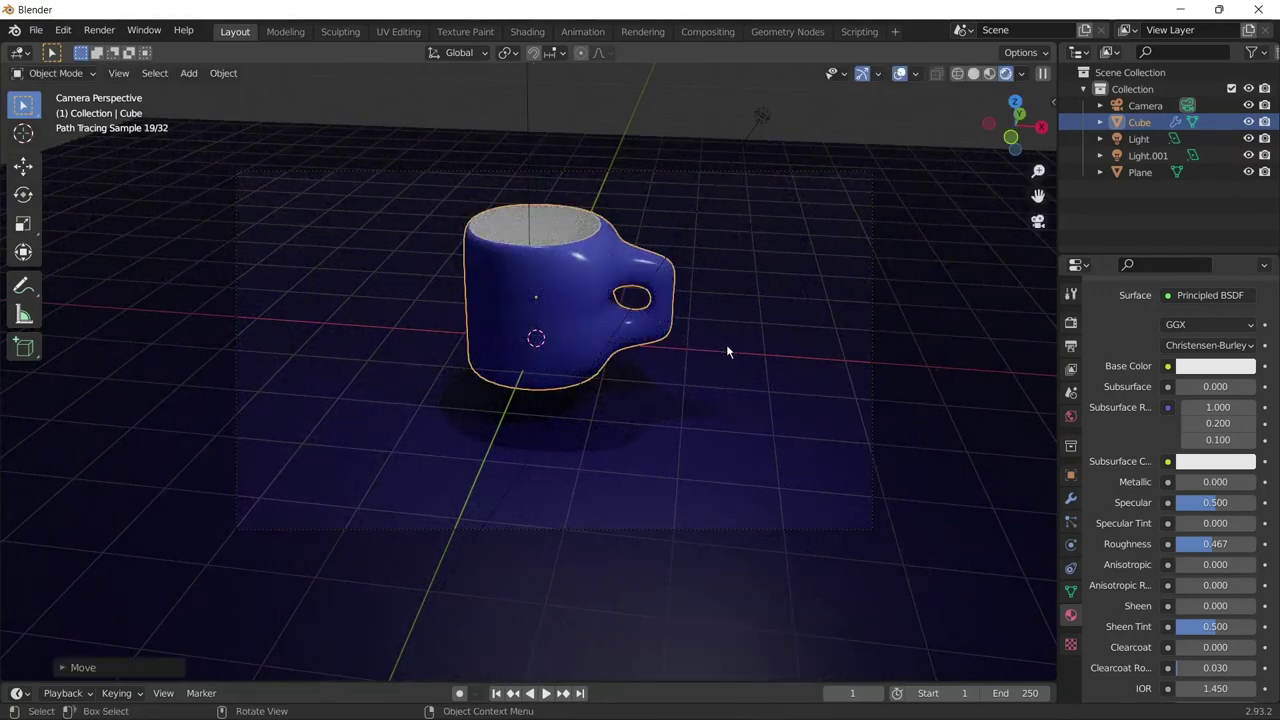
# Step: Tilt the mug by rotating it around the X, Z and Y axes
pyautogui.press('r')
pyautogui.press('x')
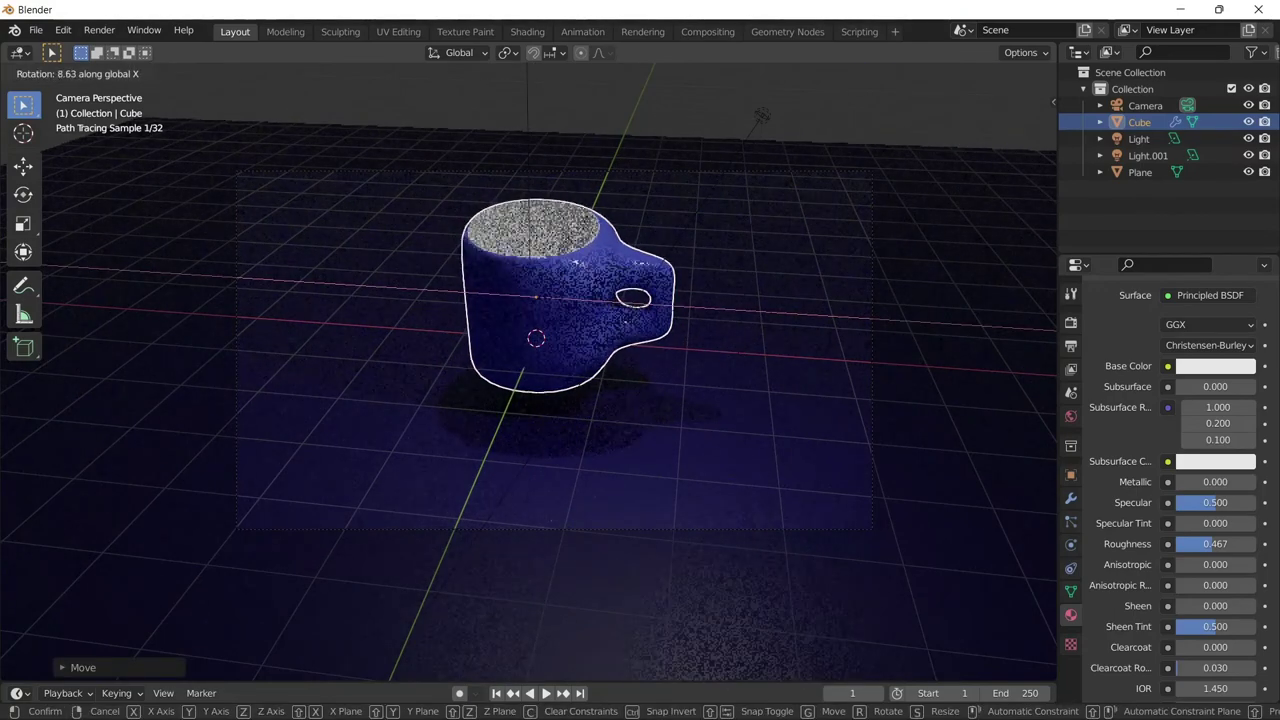
pyautogui.click(786, 266)
pyautogui.press('r')
pyautogui.press('z')
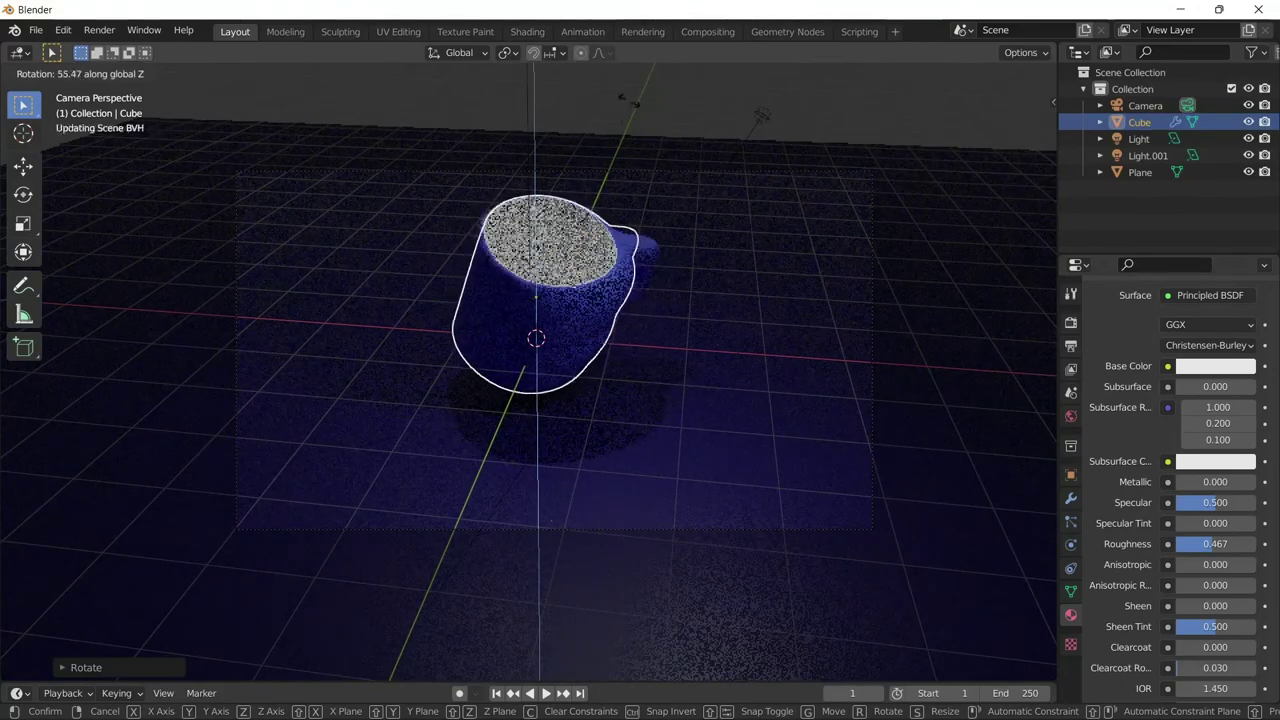
pyautogui.click(668, 334)
pyautogui.press('r')
pyautogui.press('y')
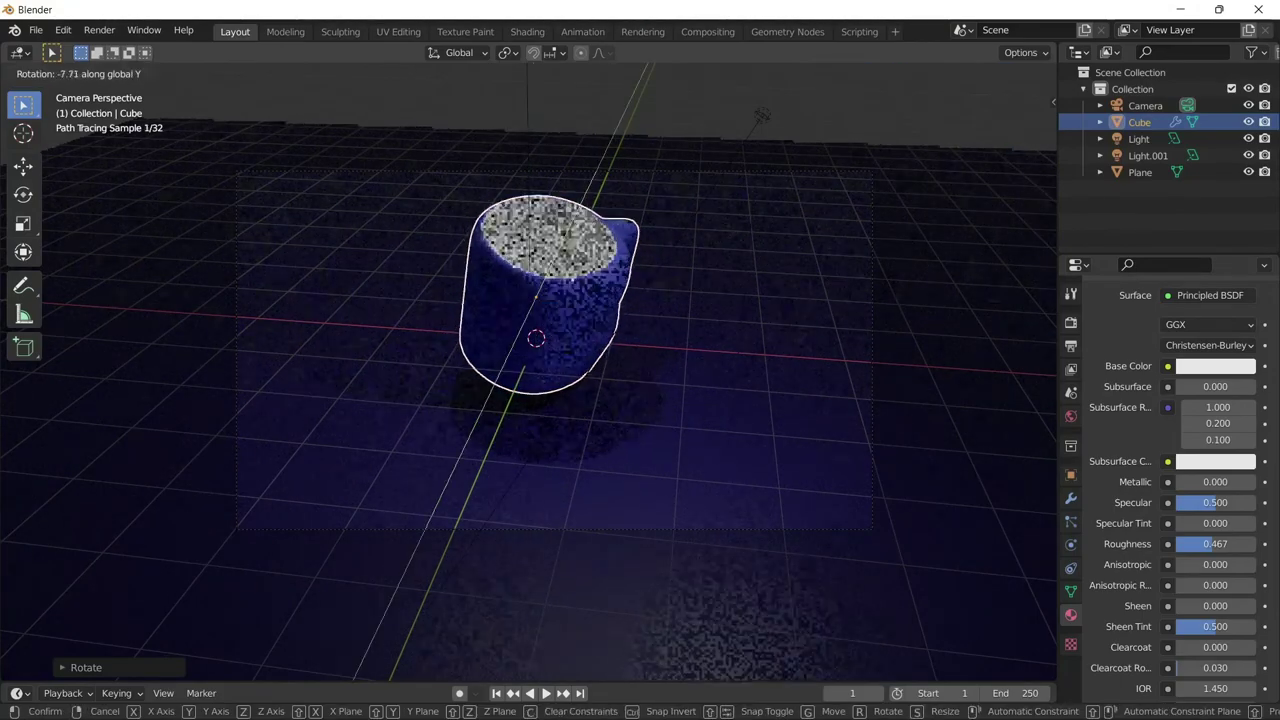
pyautogui.click(655, 273)
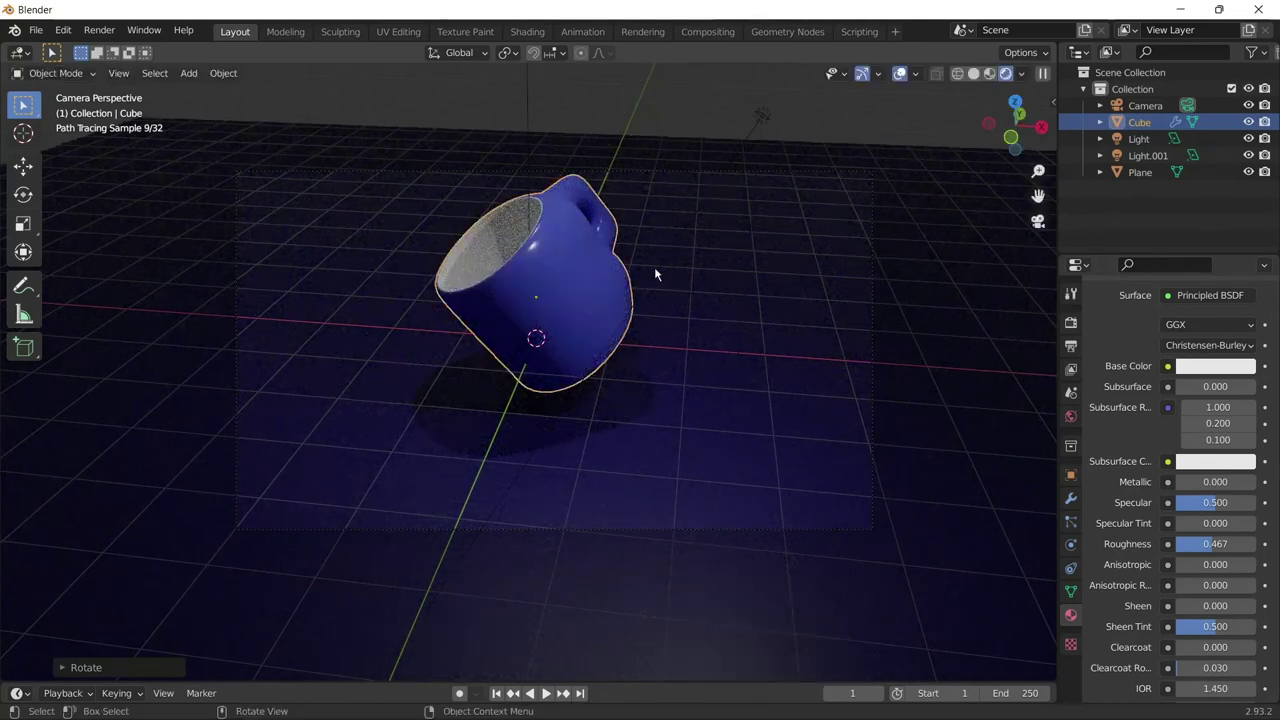
# Step: Set the camera's Passepartout to 1.000 to darken everything outside the frame
pyautogui.click(1132, 105)
pyautogui.click(1140, 501)
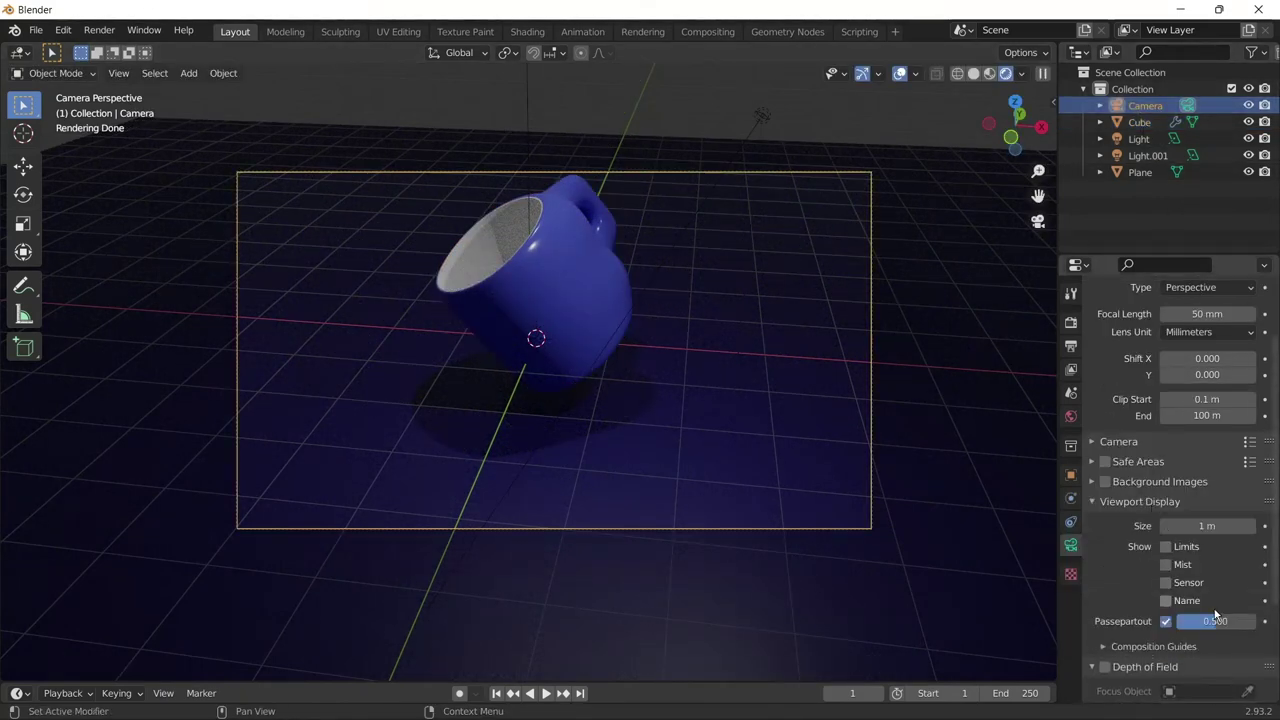
pyautogui.moveTo(1210, 621); pyautogui.dragTo(1256, 621)
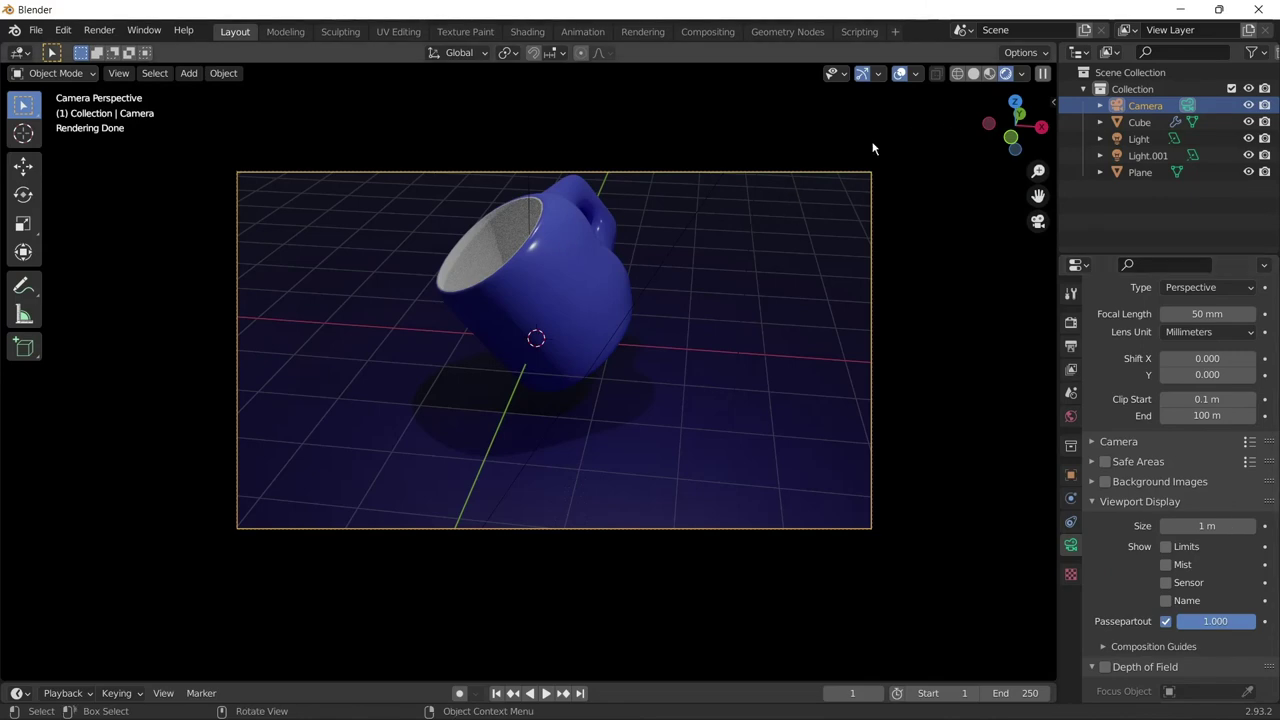
# Step: Raise the camera vertically to reframe the mug
pyautogui.click(848, 180)
pyautogui.click(848, 174)
pyautogui.press('g')
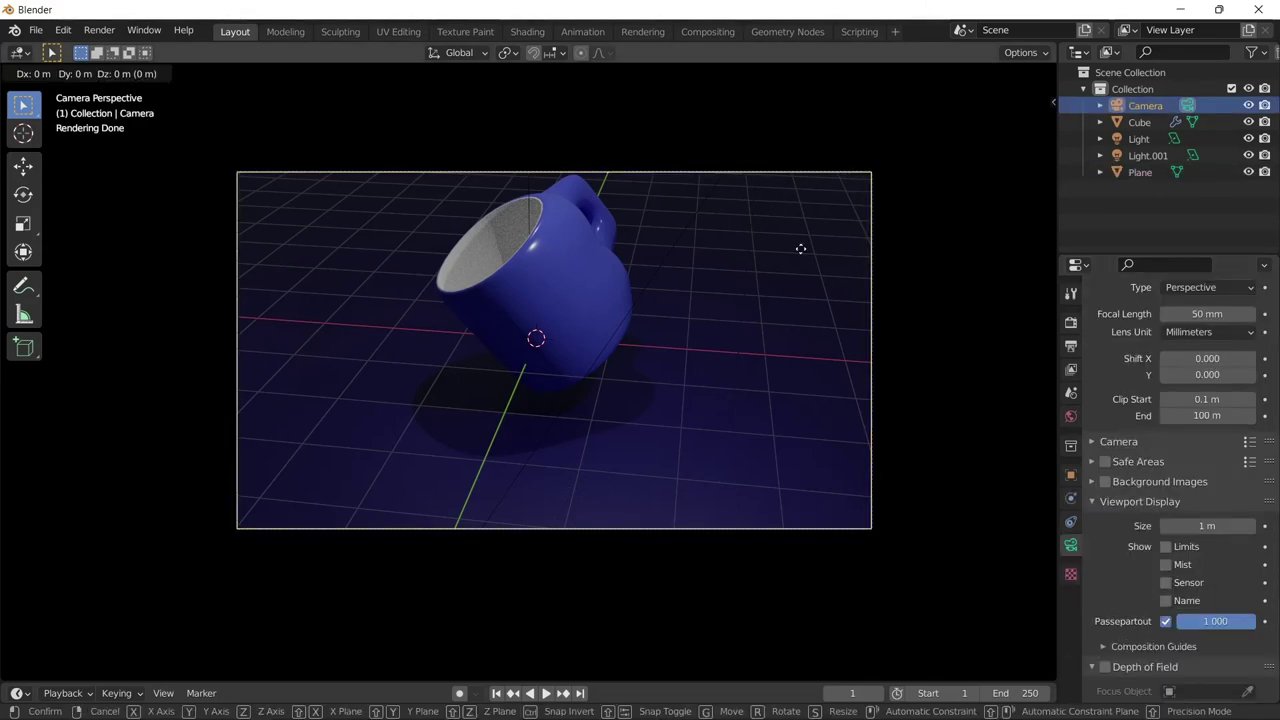
pyautogui.press('z')
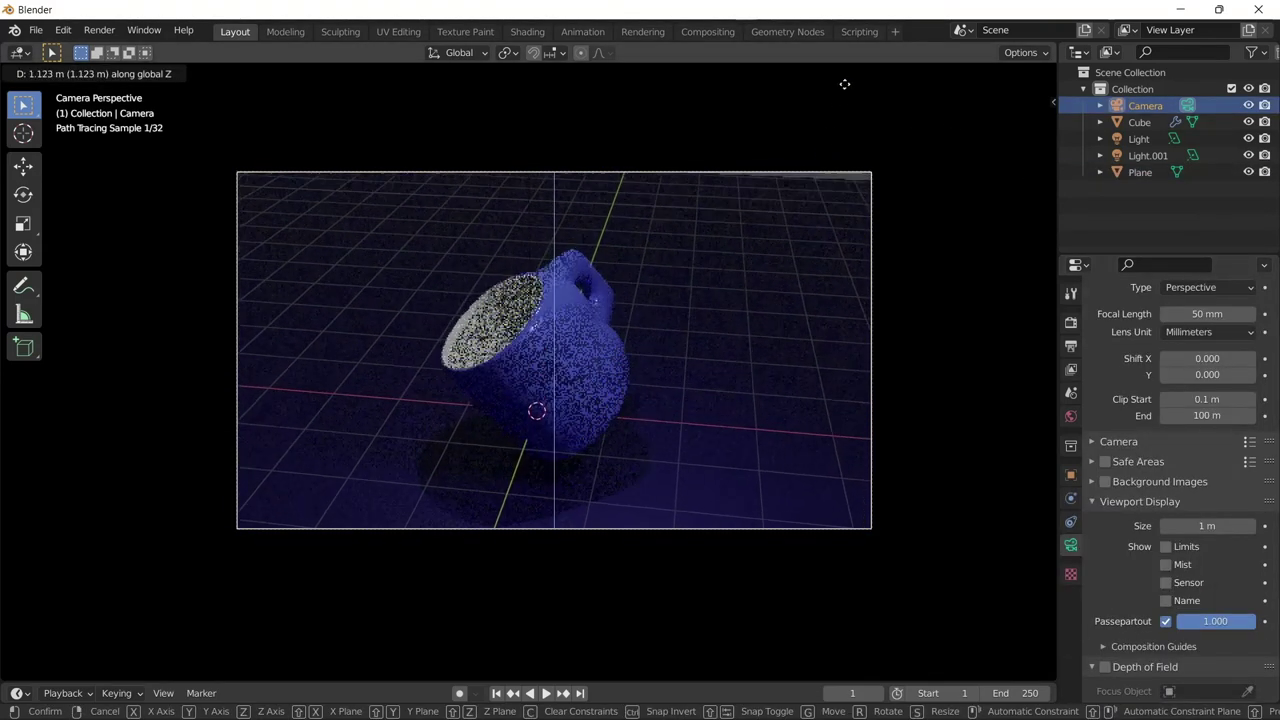
pyautogui.click(840, 170)
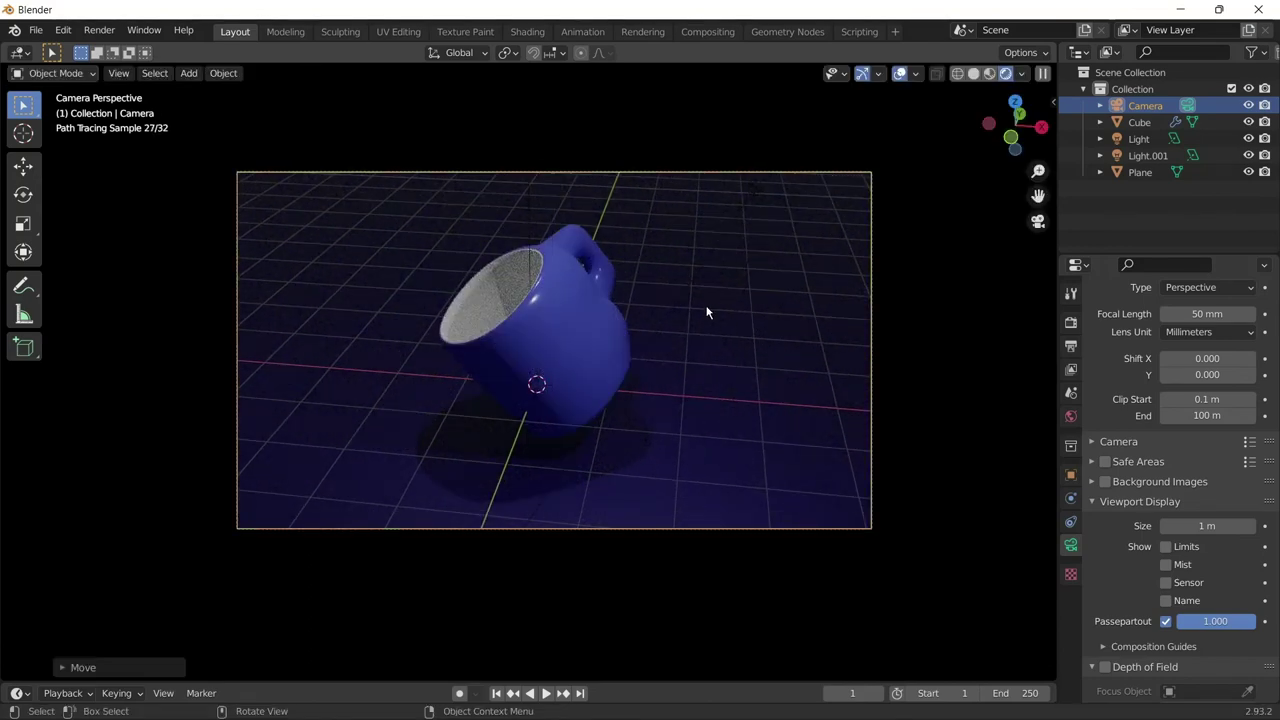